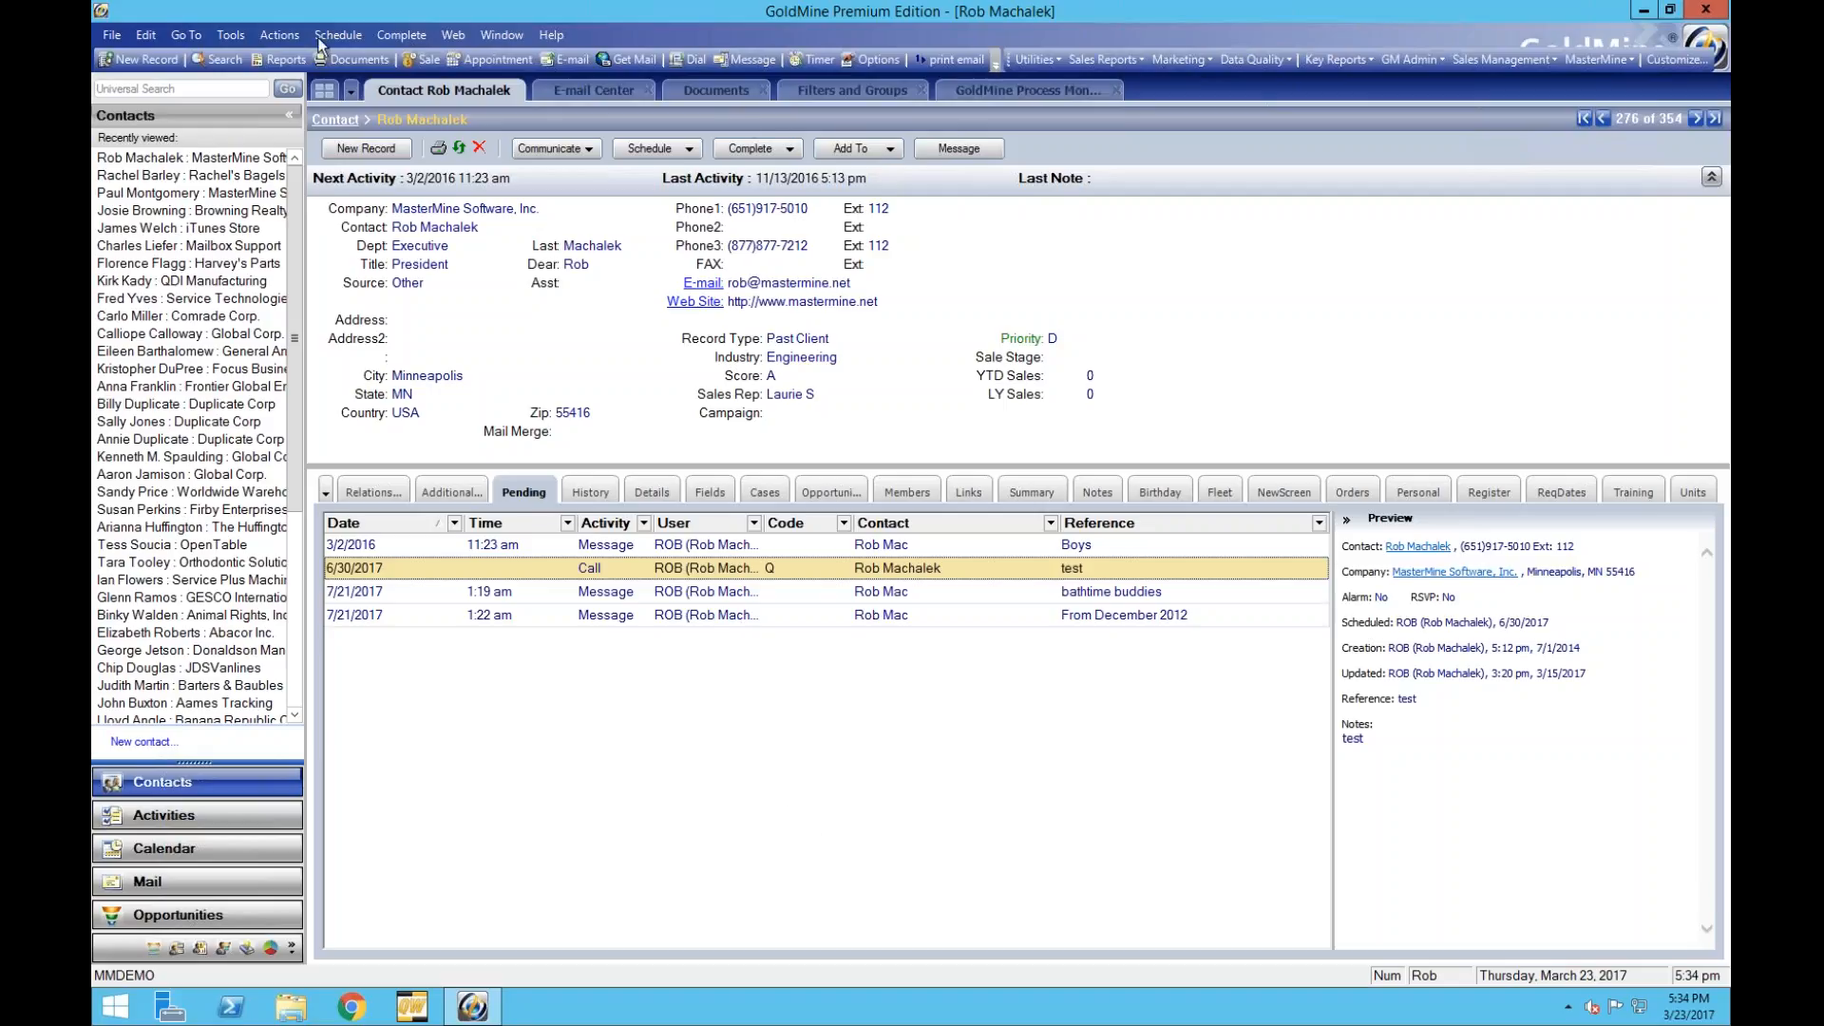
pyautogui.click(236, 37)
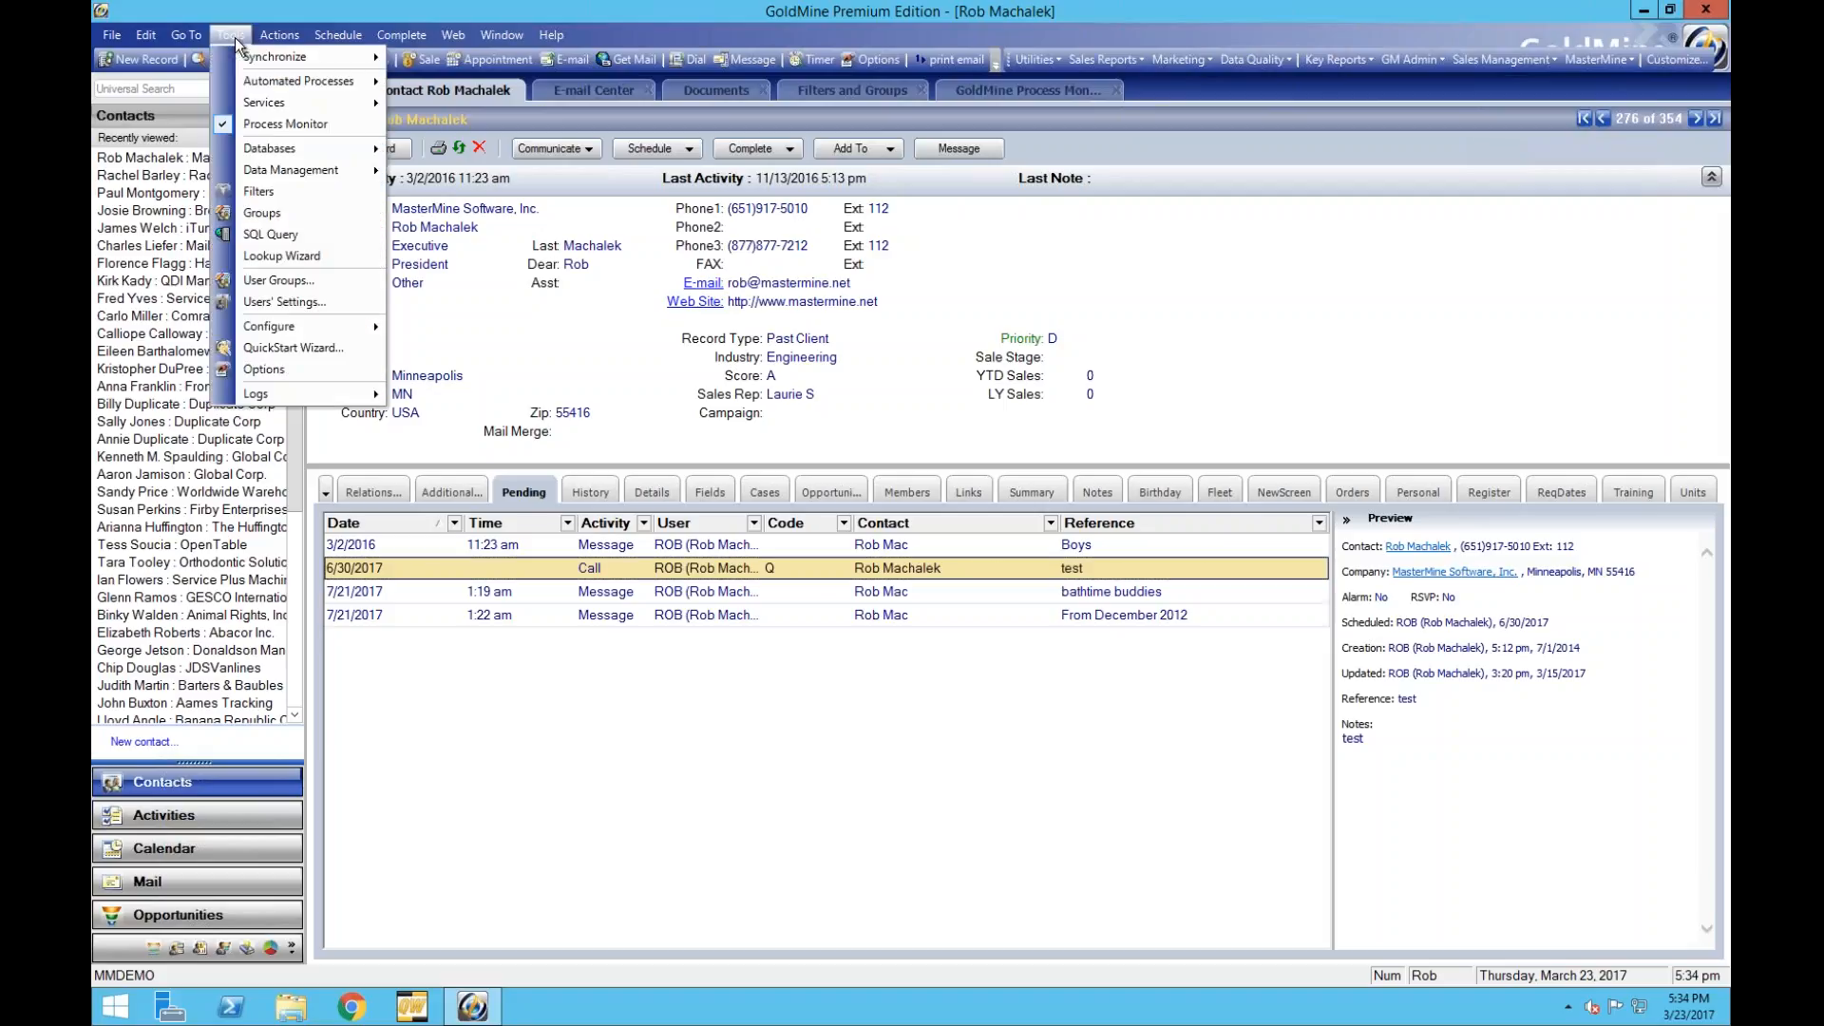
pyautogui.click(637, 18)
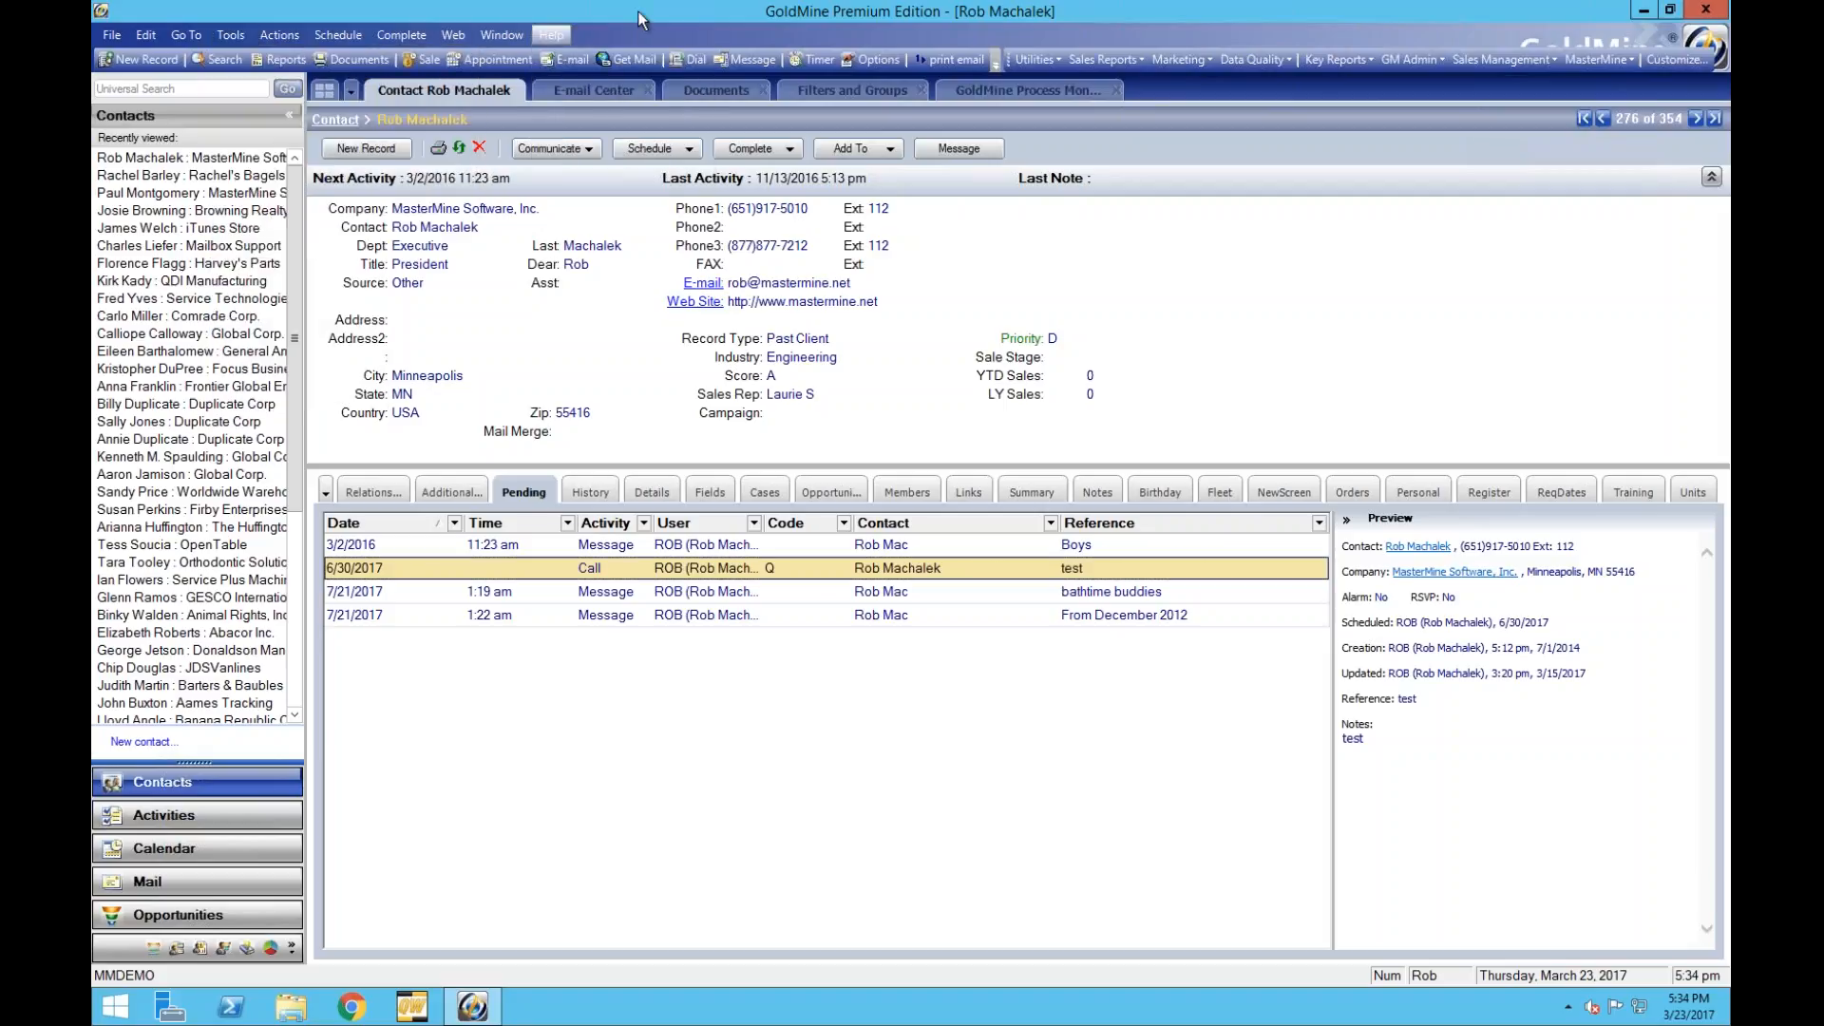
# Create a new e-mail template with the subject "You need a Thneed!".
pyautogui.click(361, 61)
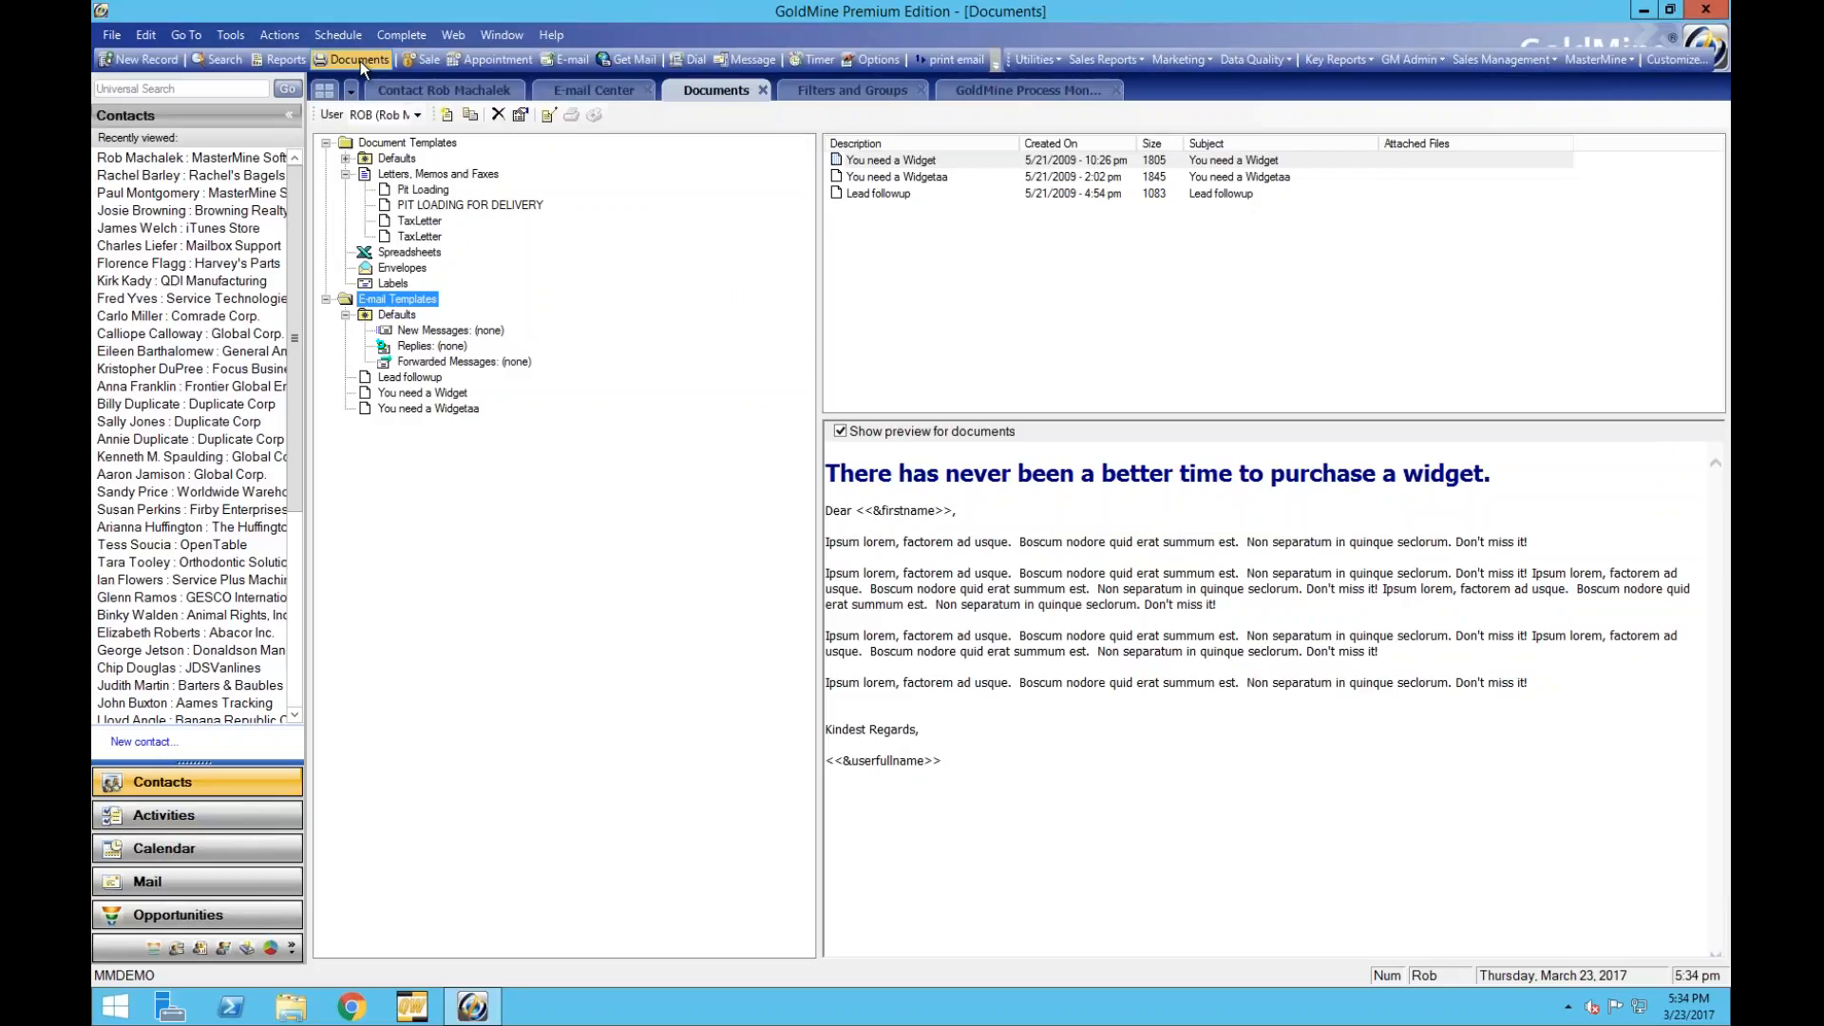
pyautogui.rightClick(402, 302)
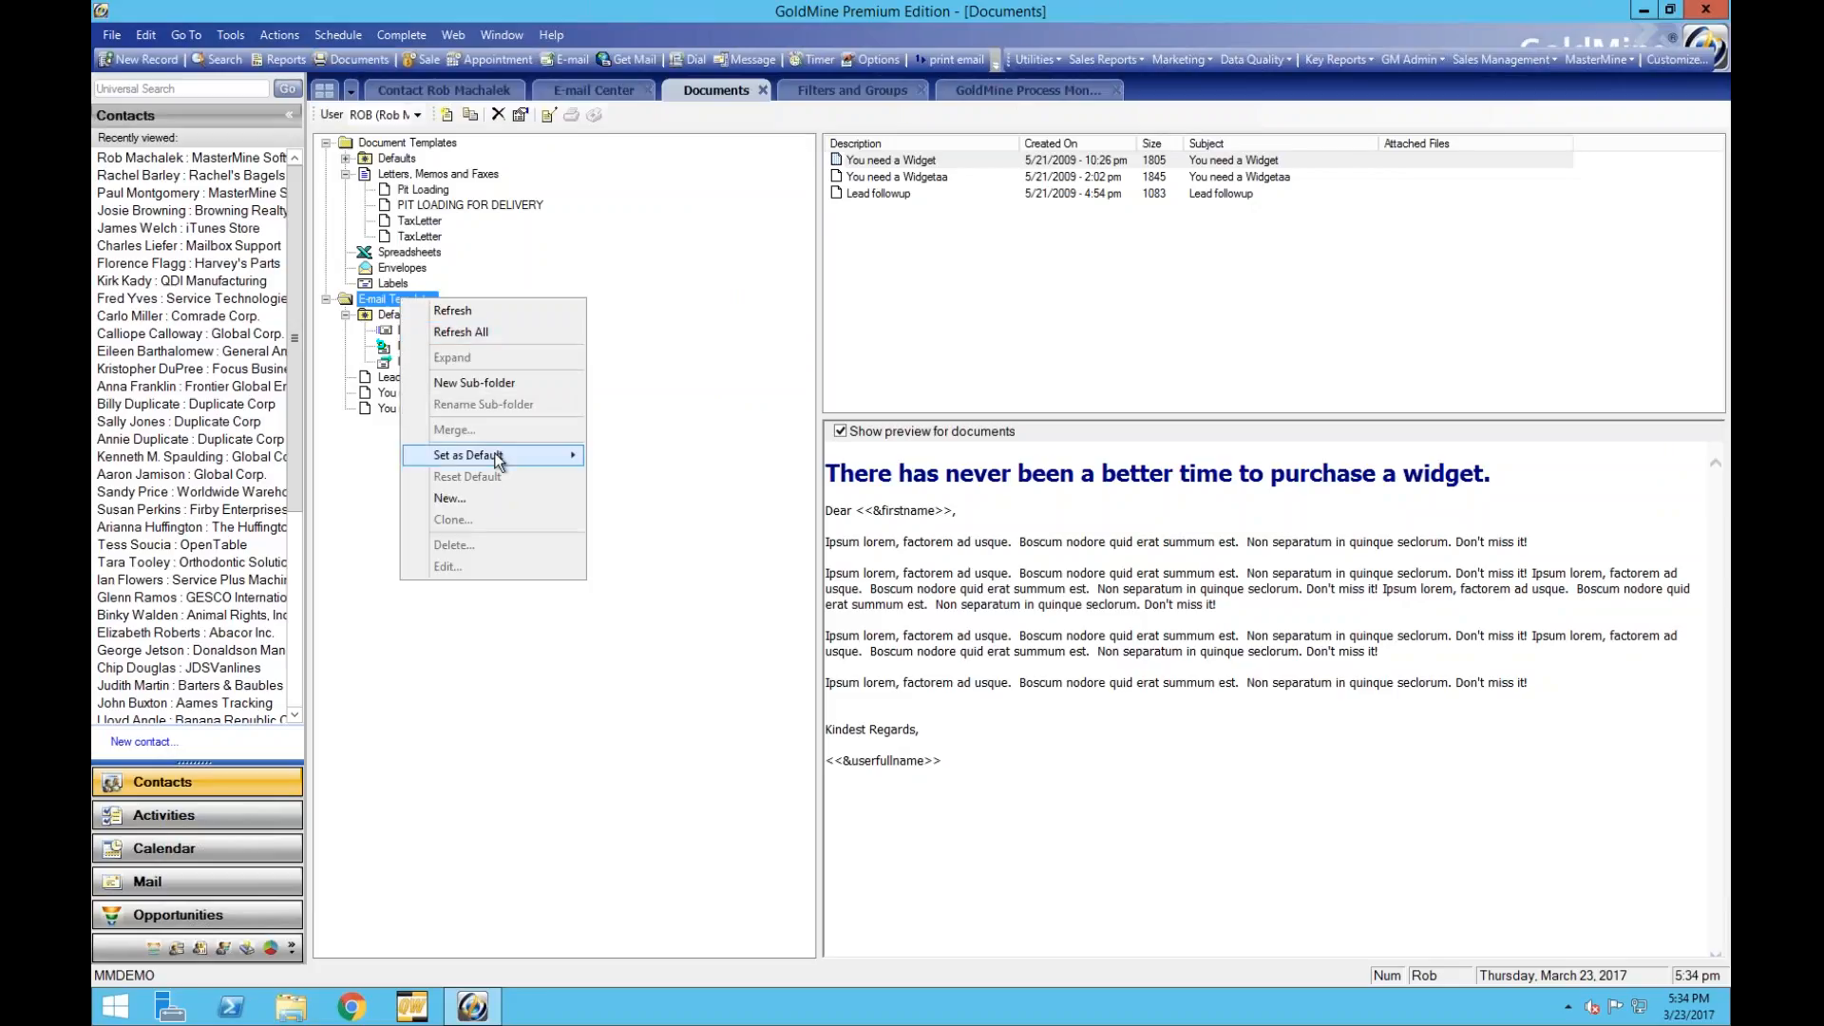
pyautogui.click(472, 495)
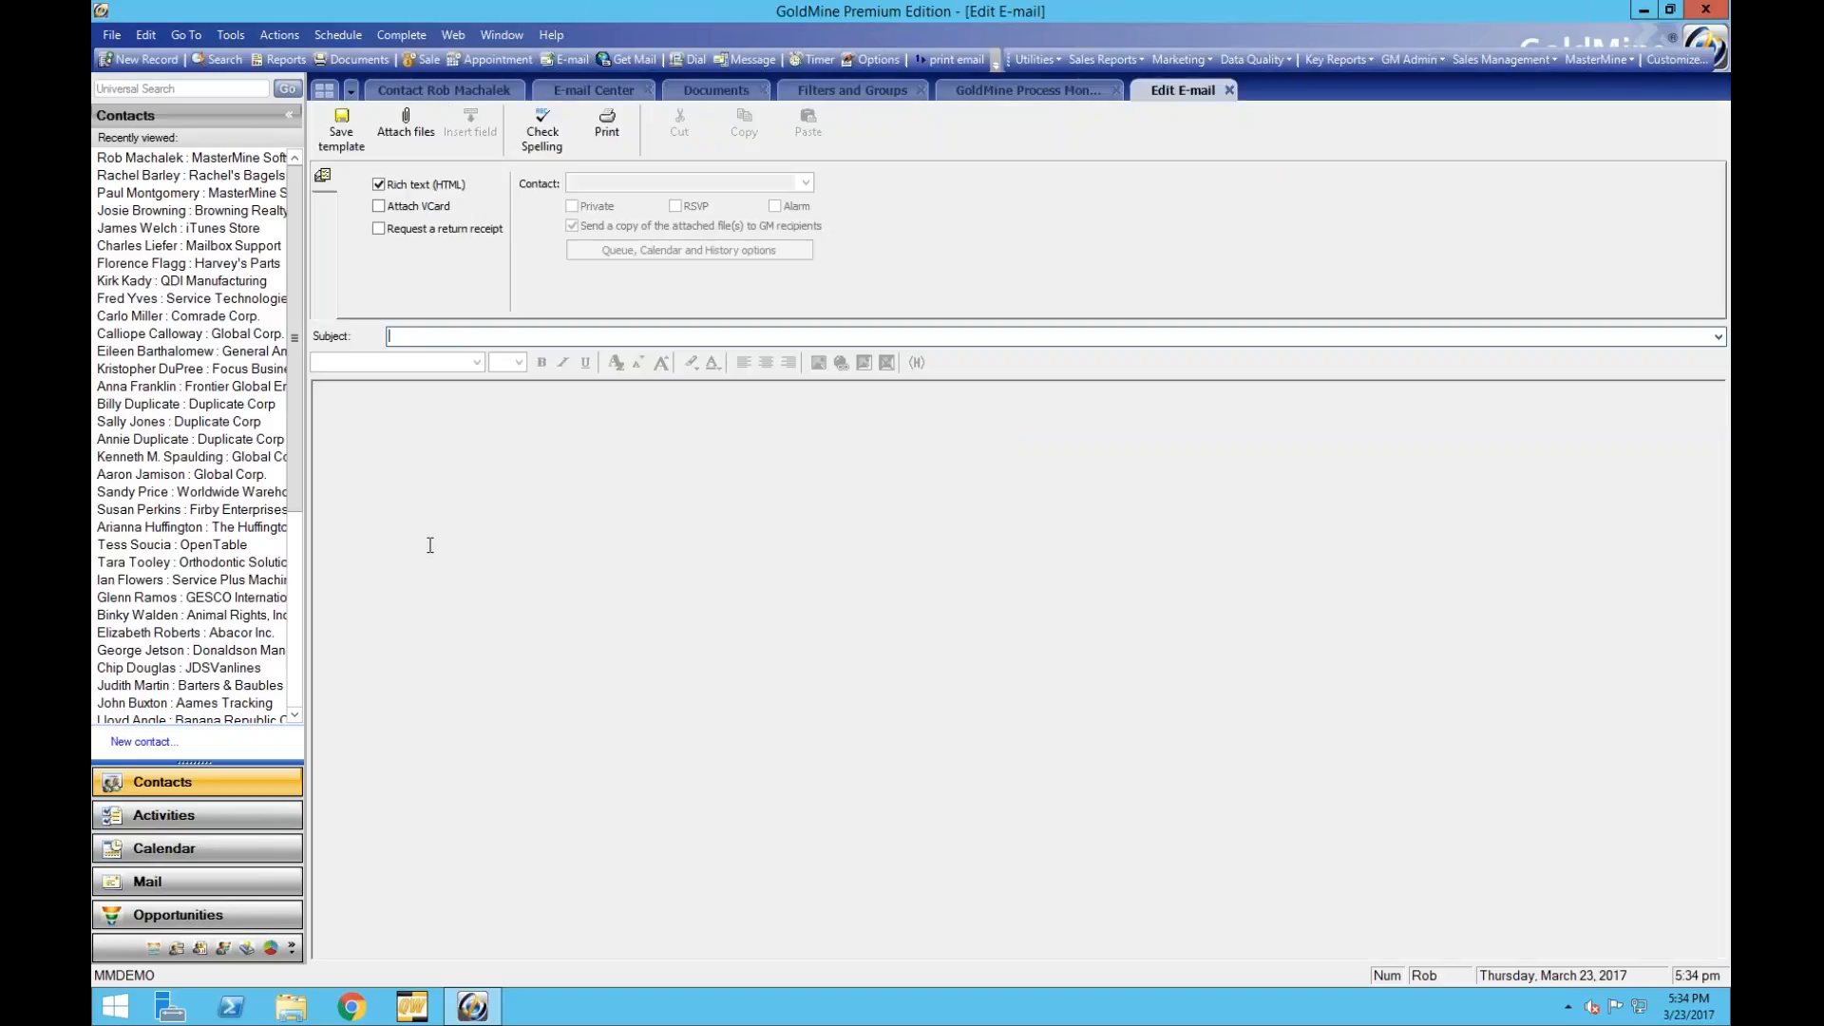
pyautogui.write('You need a Thneed!')
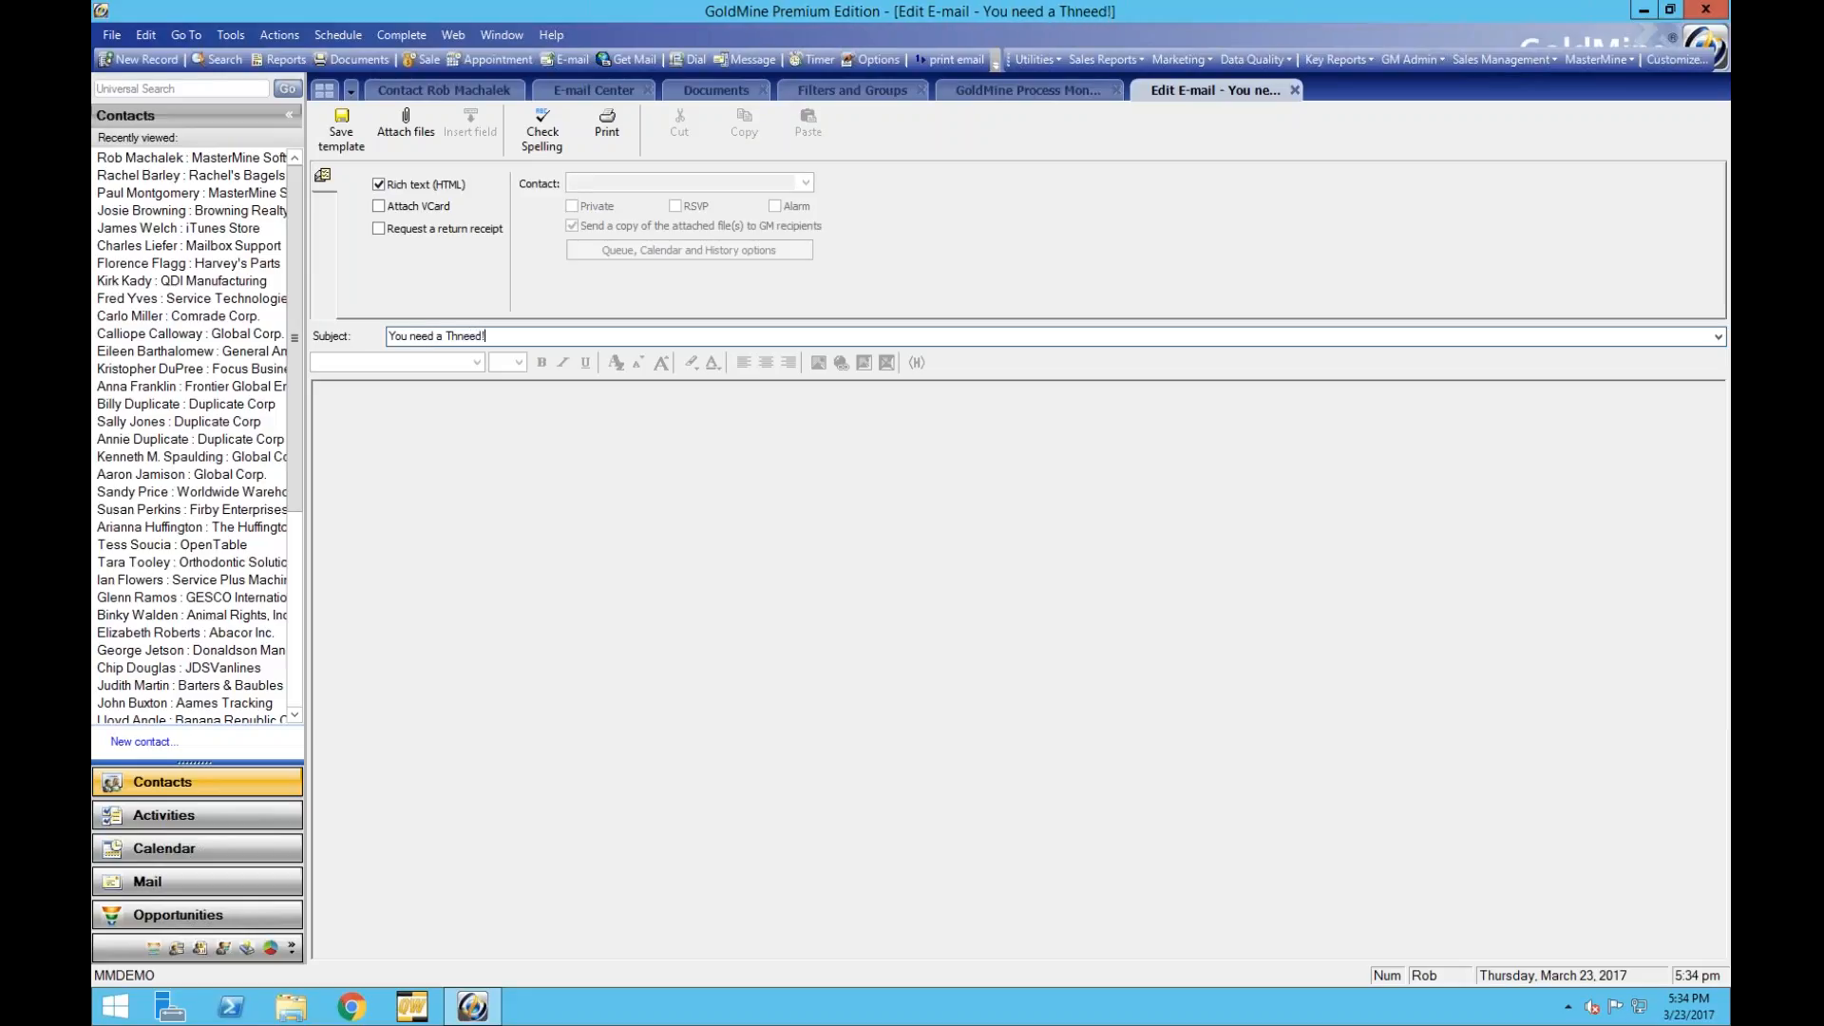
# Replace the <<CURSOR>> placeholder in the template body with the copied widget letter text.
pyautogui.click(364, 395)
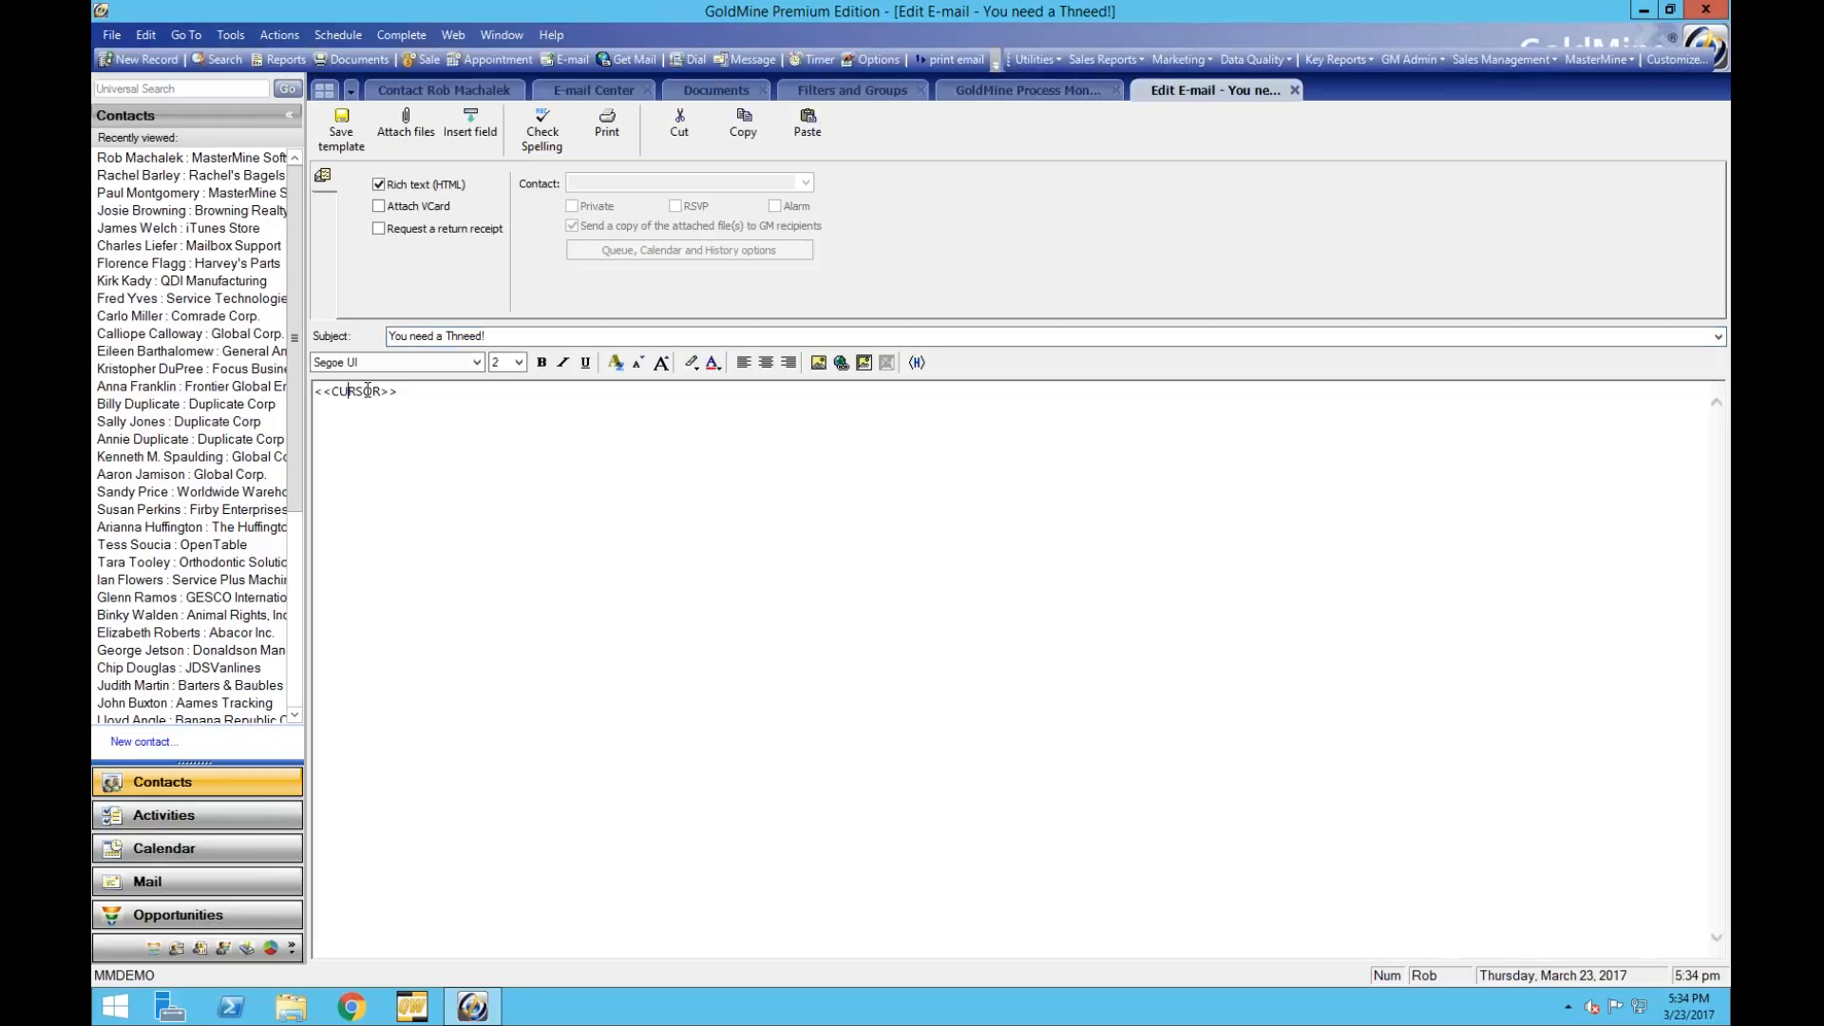
pyautogui.doubleClick(358, 394)
pyautogui.moveTo(396, 392); pyautogui.dragTo(317, 390)
pyautogui.rightClick(328, 391)
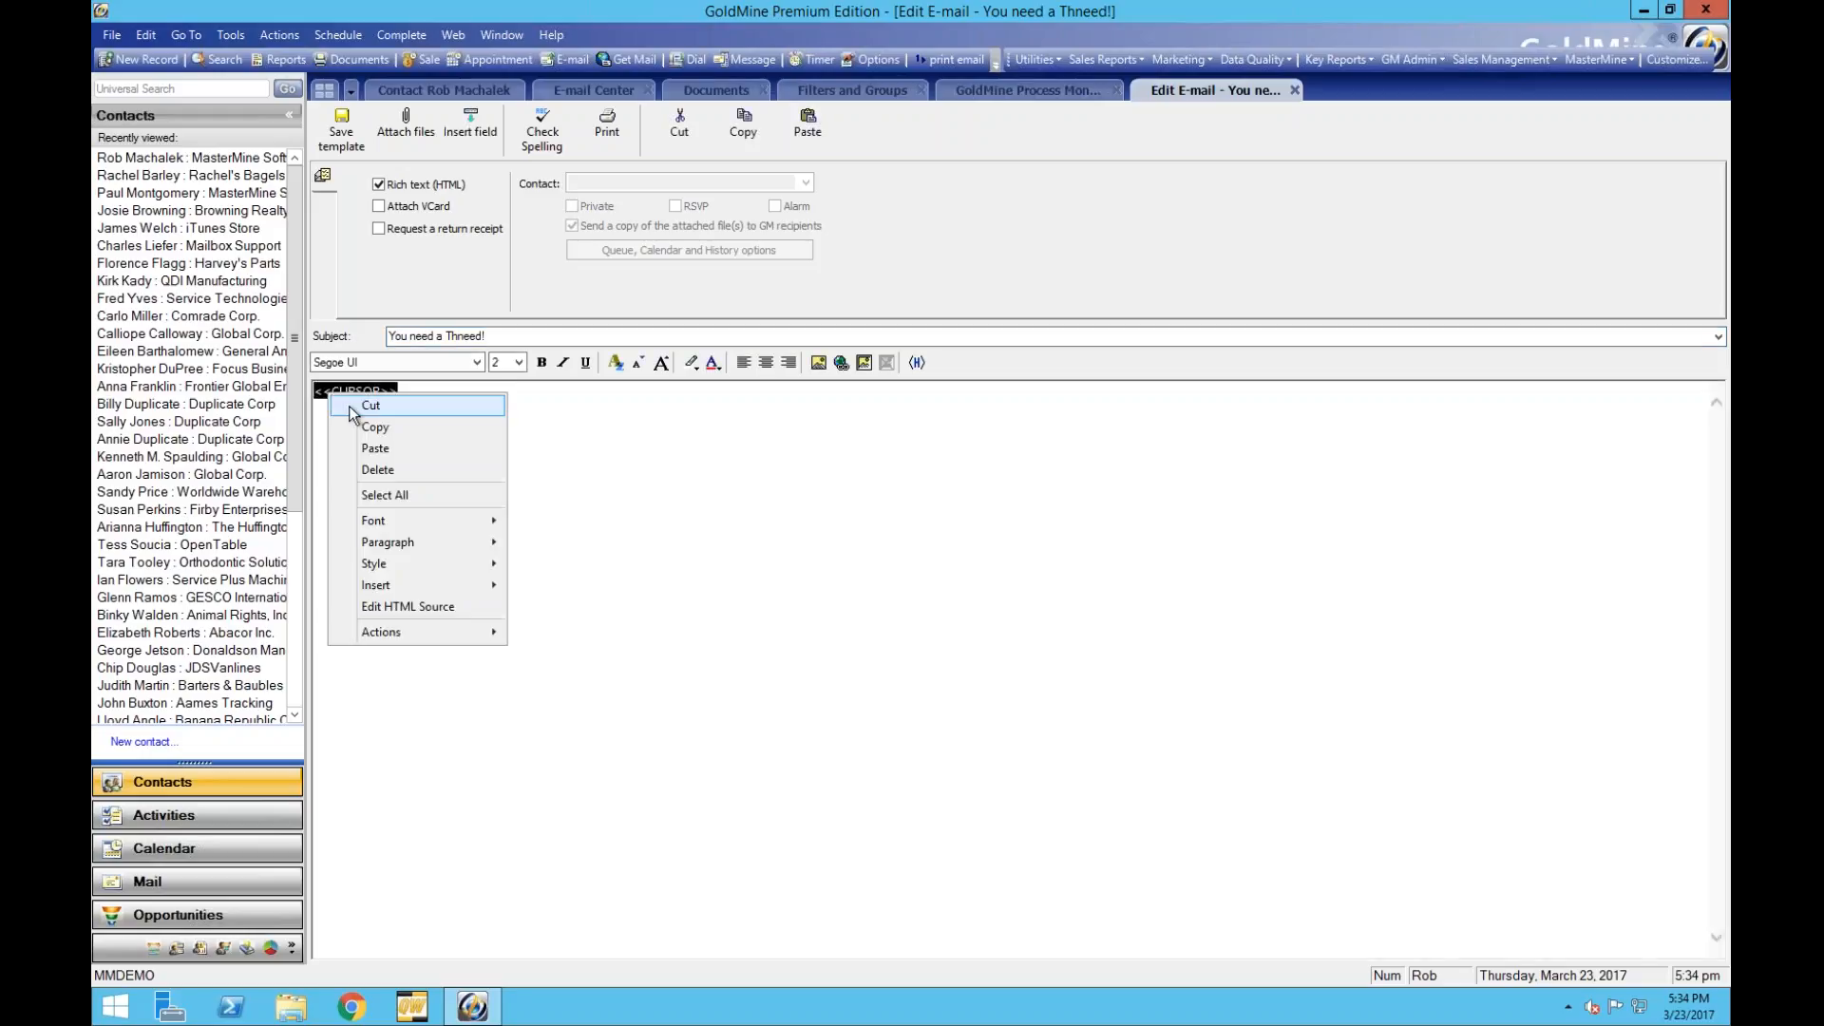
pyautogui.click(378, 447)
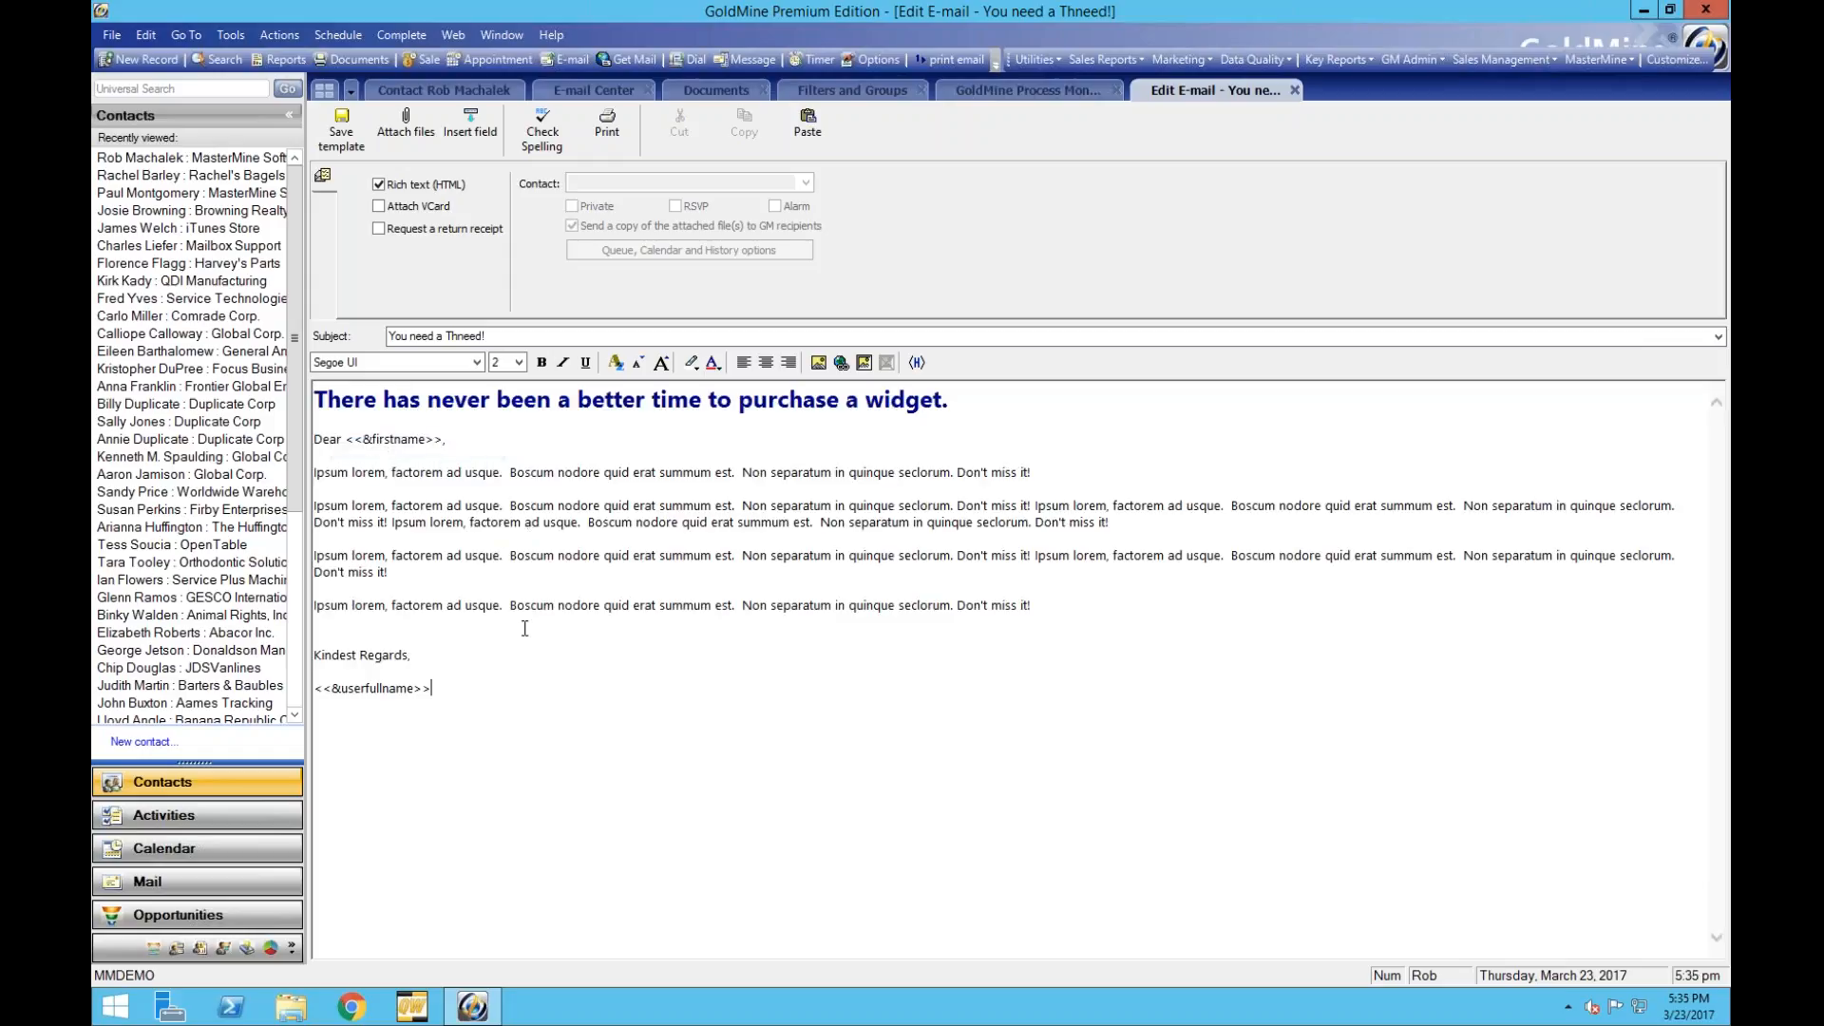
# Change the end of the template's heading from "widget" to "thneed!".
pyautogui.doubleClick(901, 402)
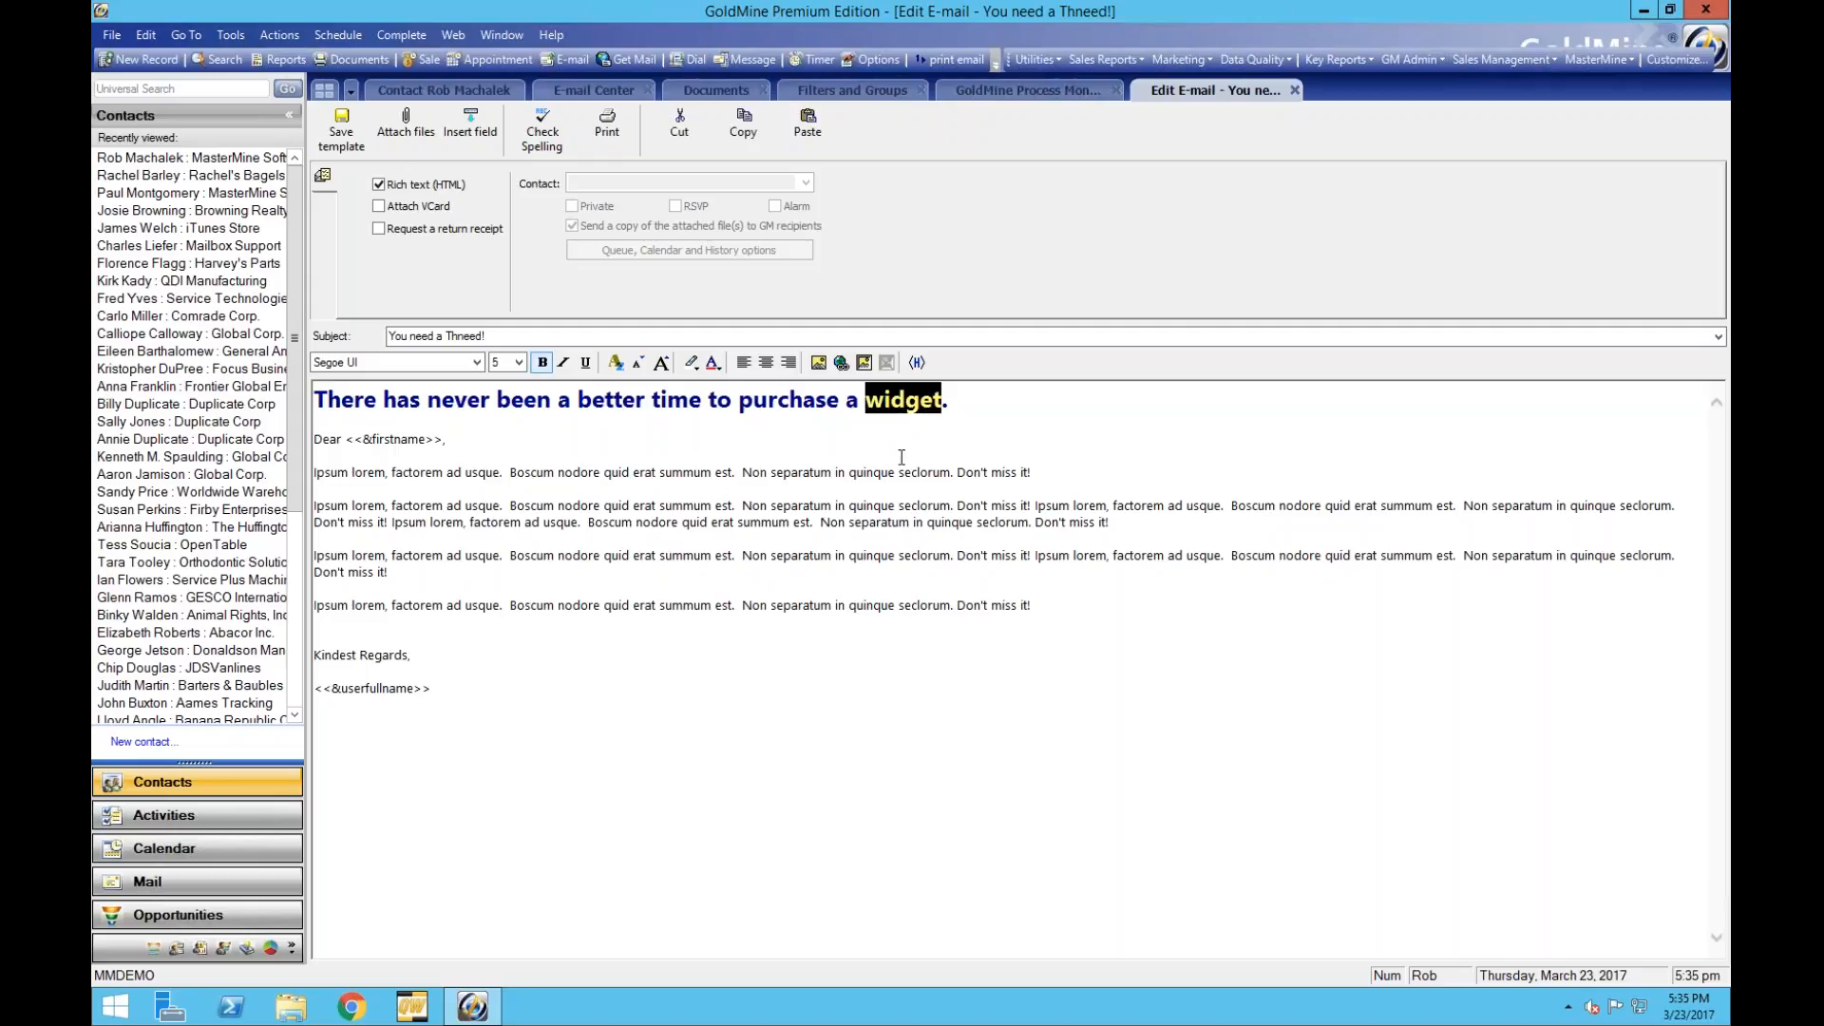
pyautogui.write('thnee')
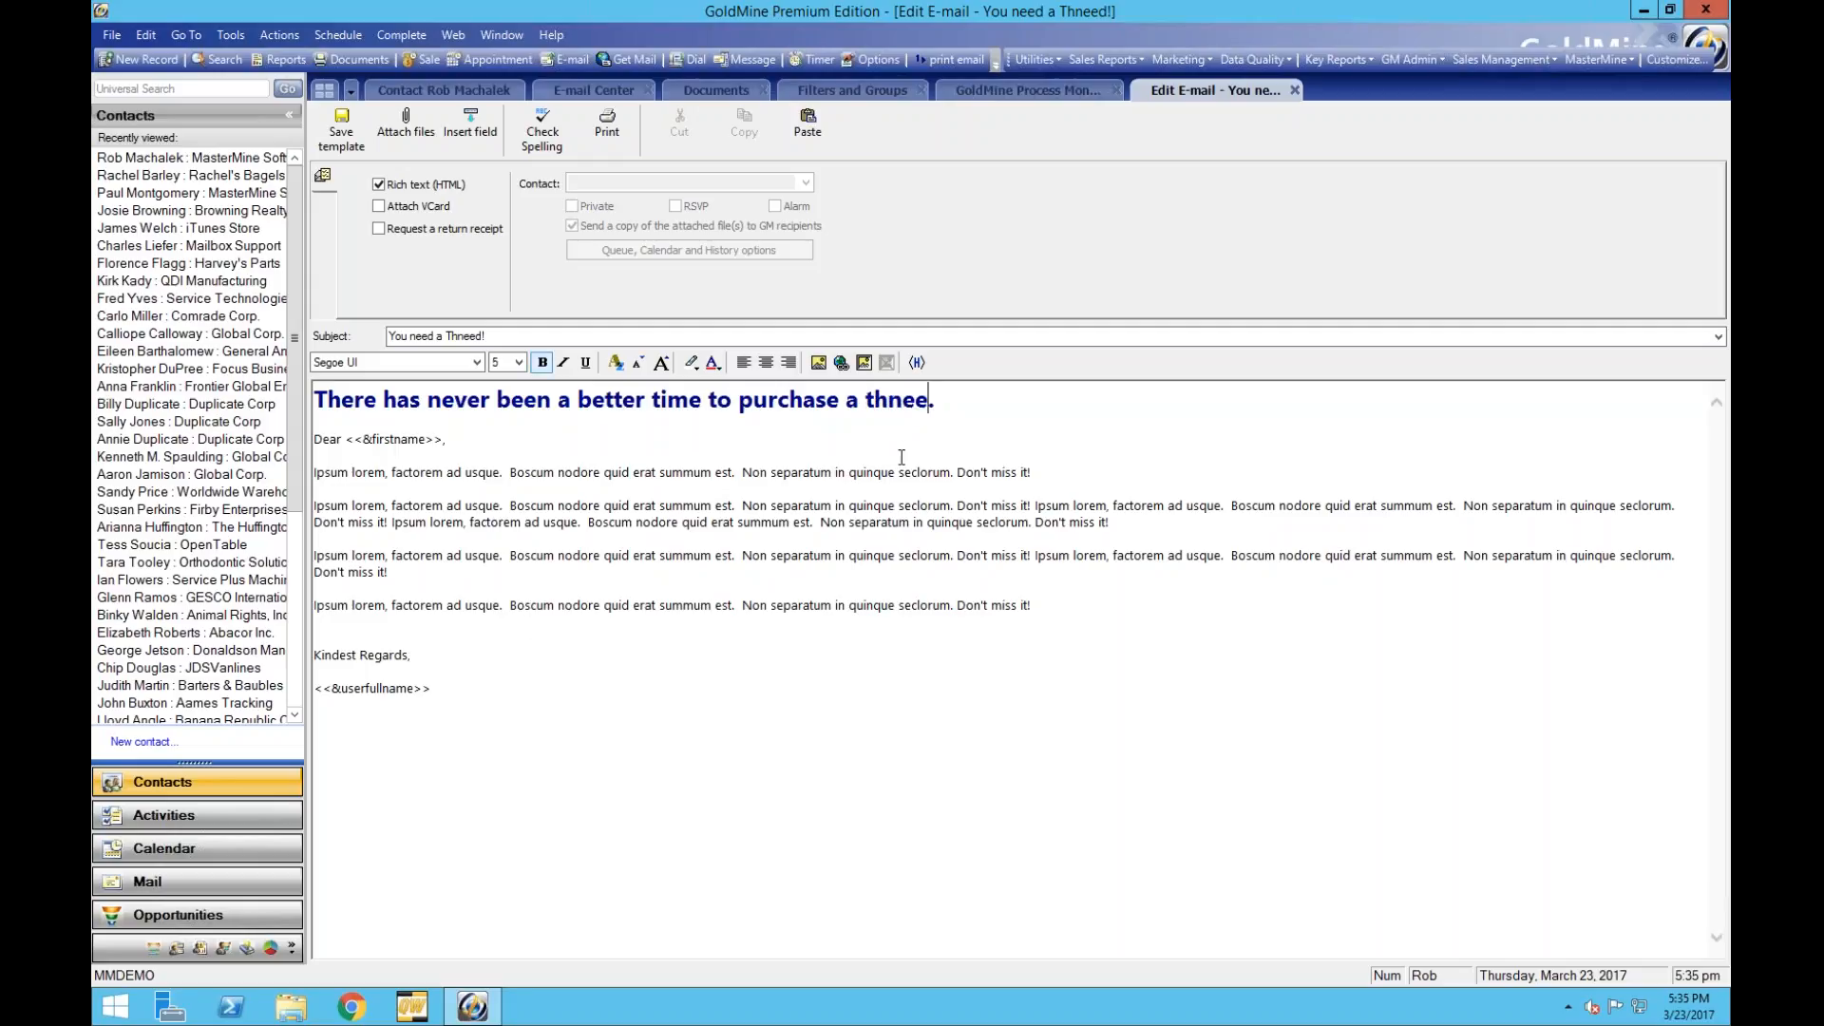
pyautogui.write('d!')
# Replace the first-name merge field in the greeting with a sample first name and a comma.
pyautogui.click(388, 437)
pyautogui.moveTo(445, 438); pyautogui.dragTo(349, 437)
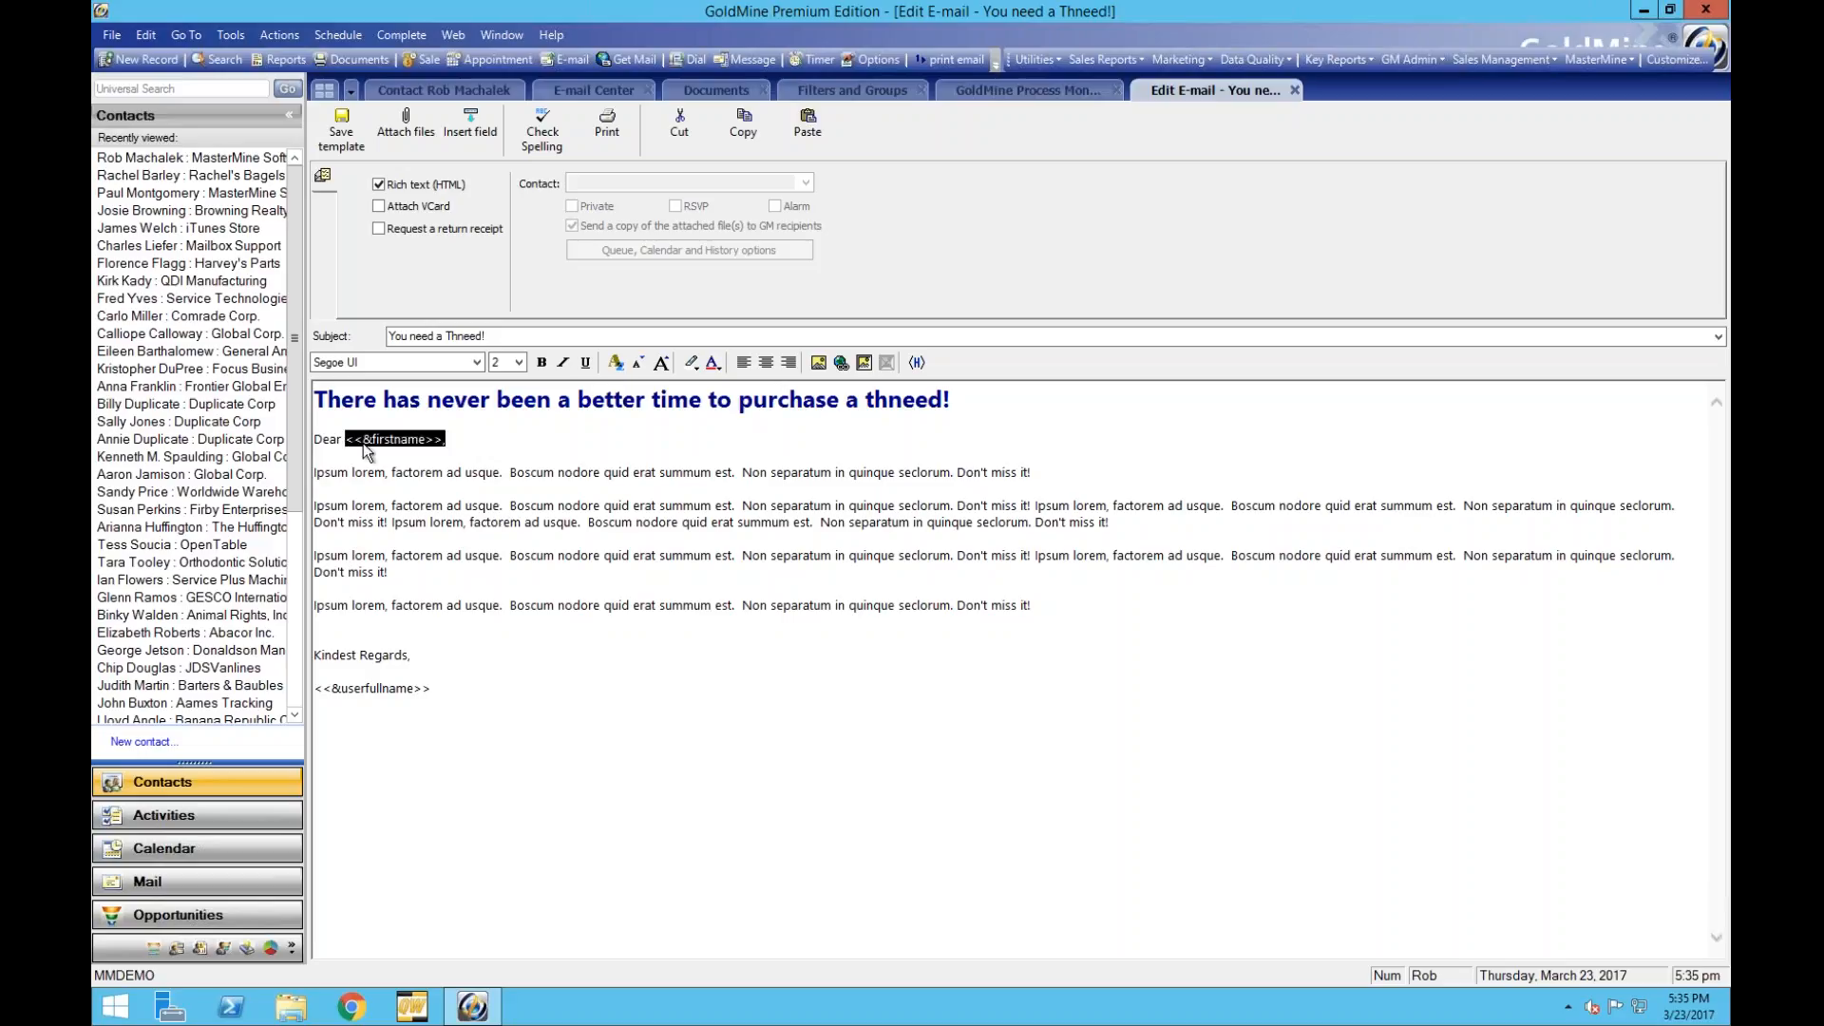
pyautogui.write('John,')
# Replace the literal name in the greeting with the contact's first-name merge field.
pyautogui.doubleClick(360, 438)
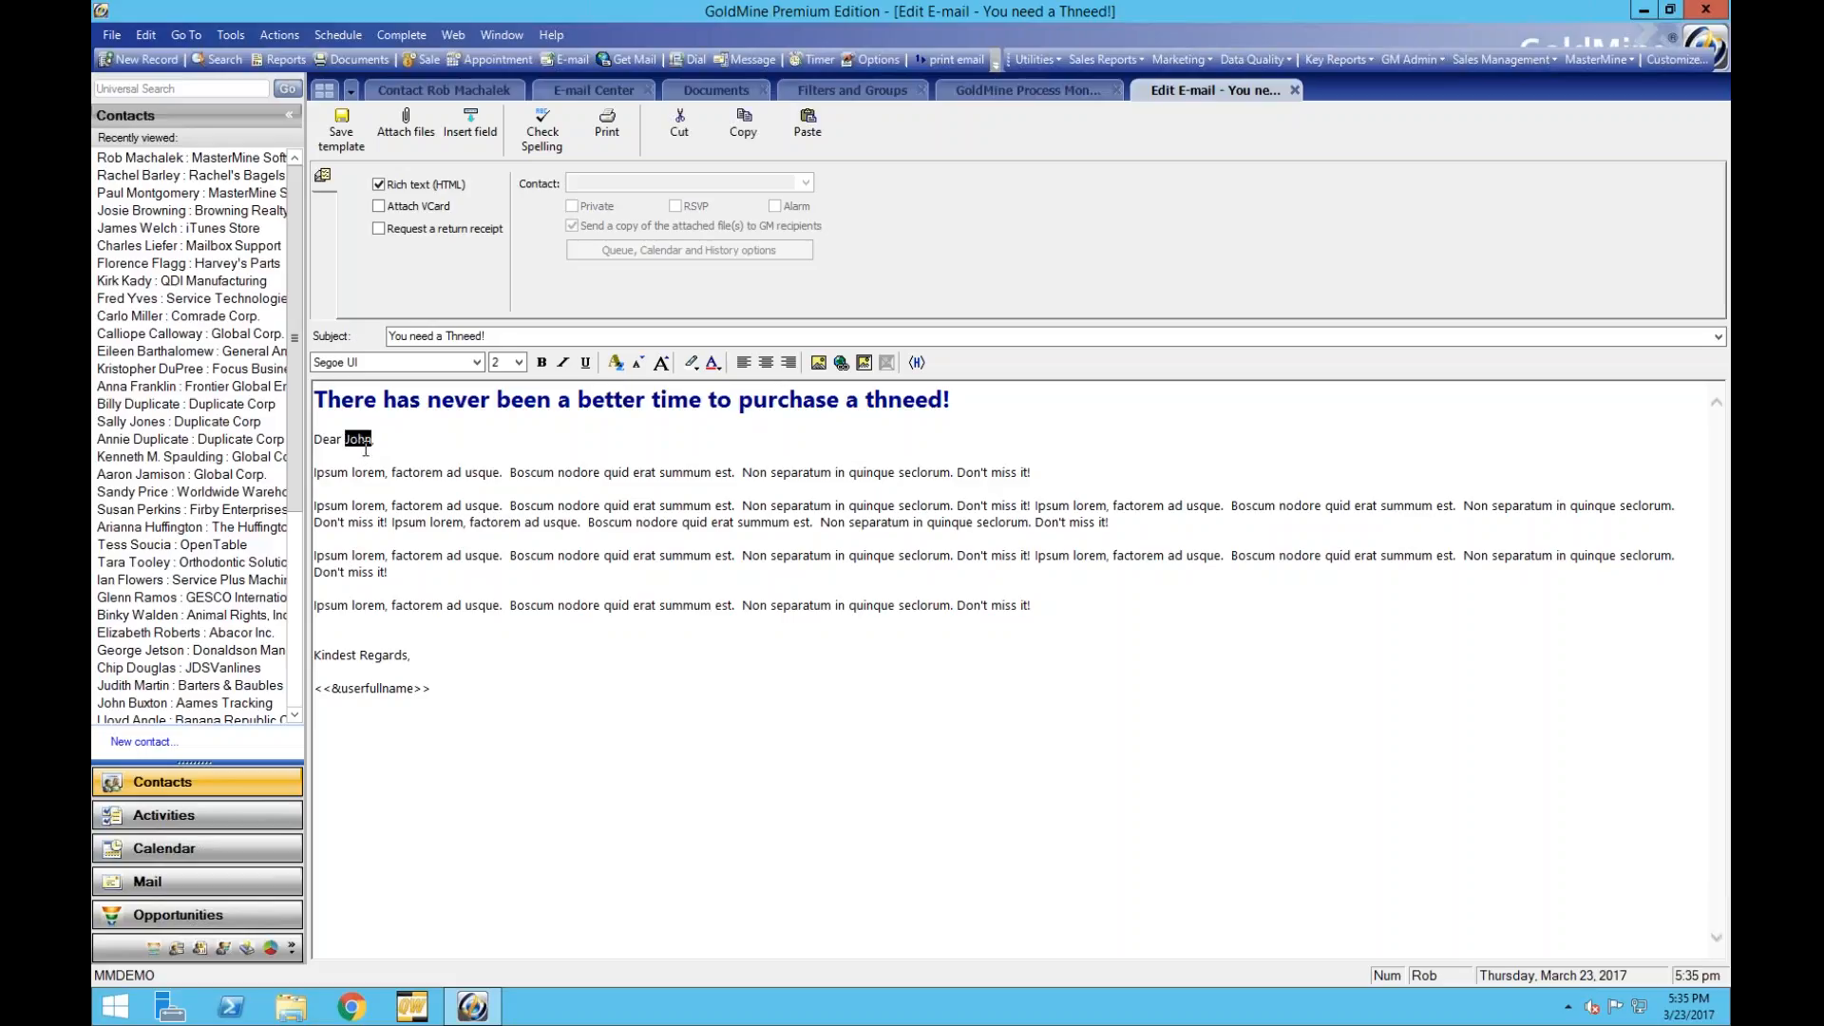
pyautogui.click(470, 138)
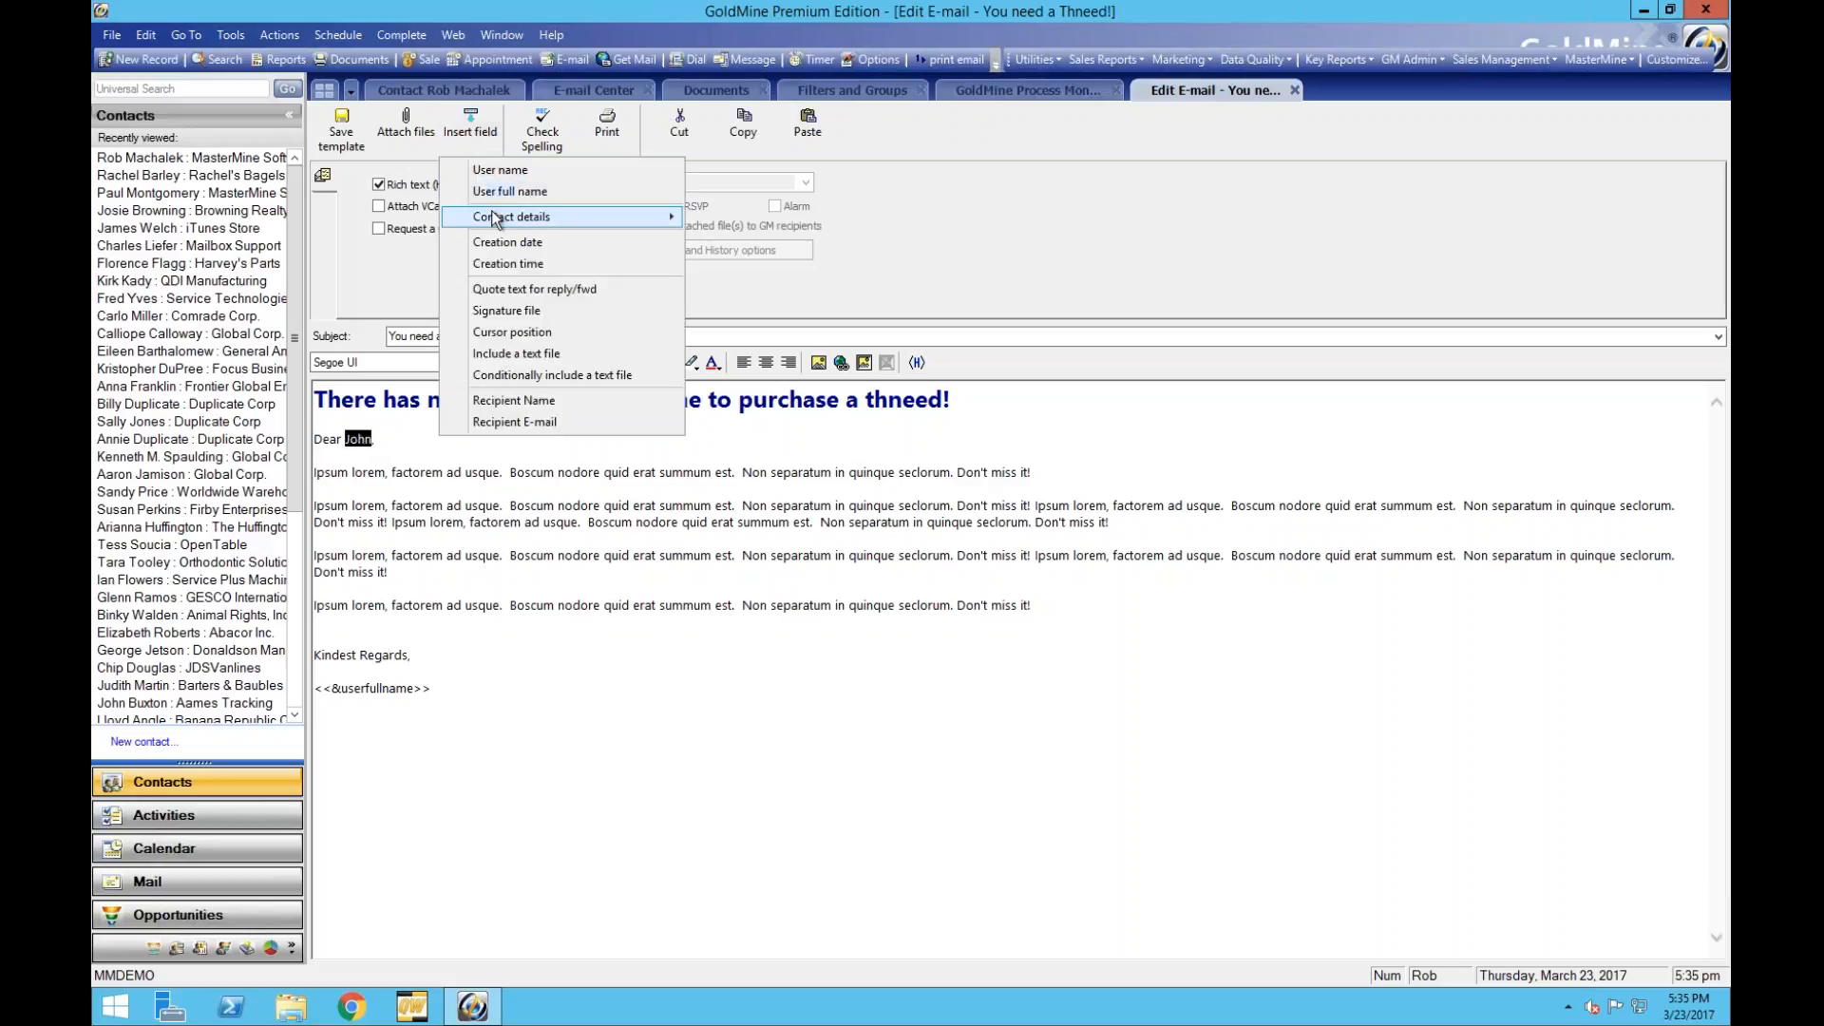
pyautogui.moveTo(492, 218)
pyautogui.click(748, 263)
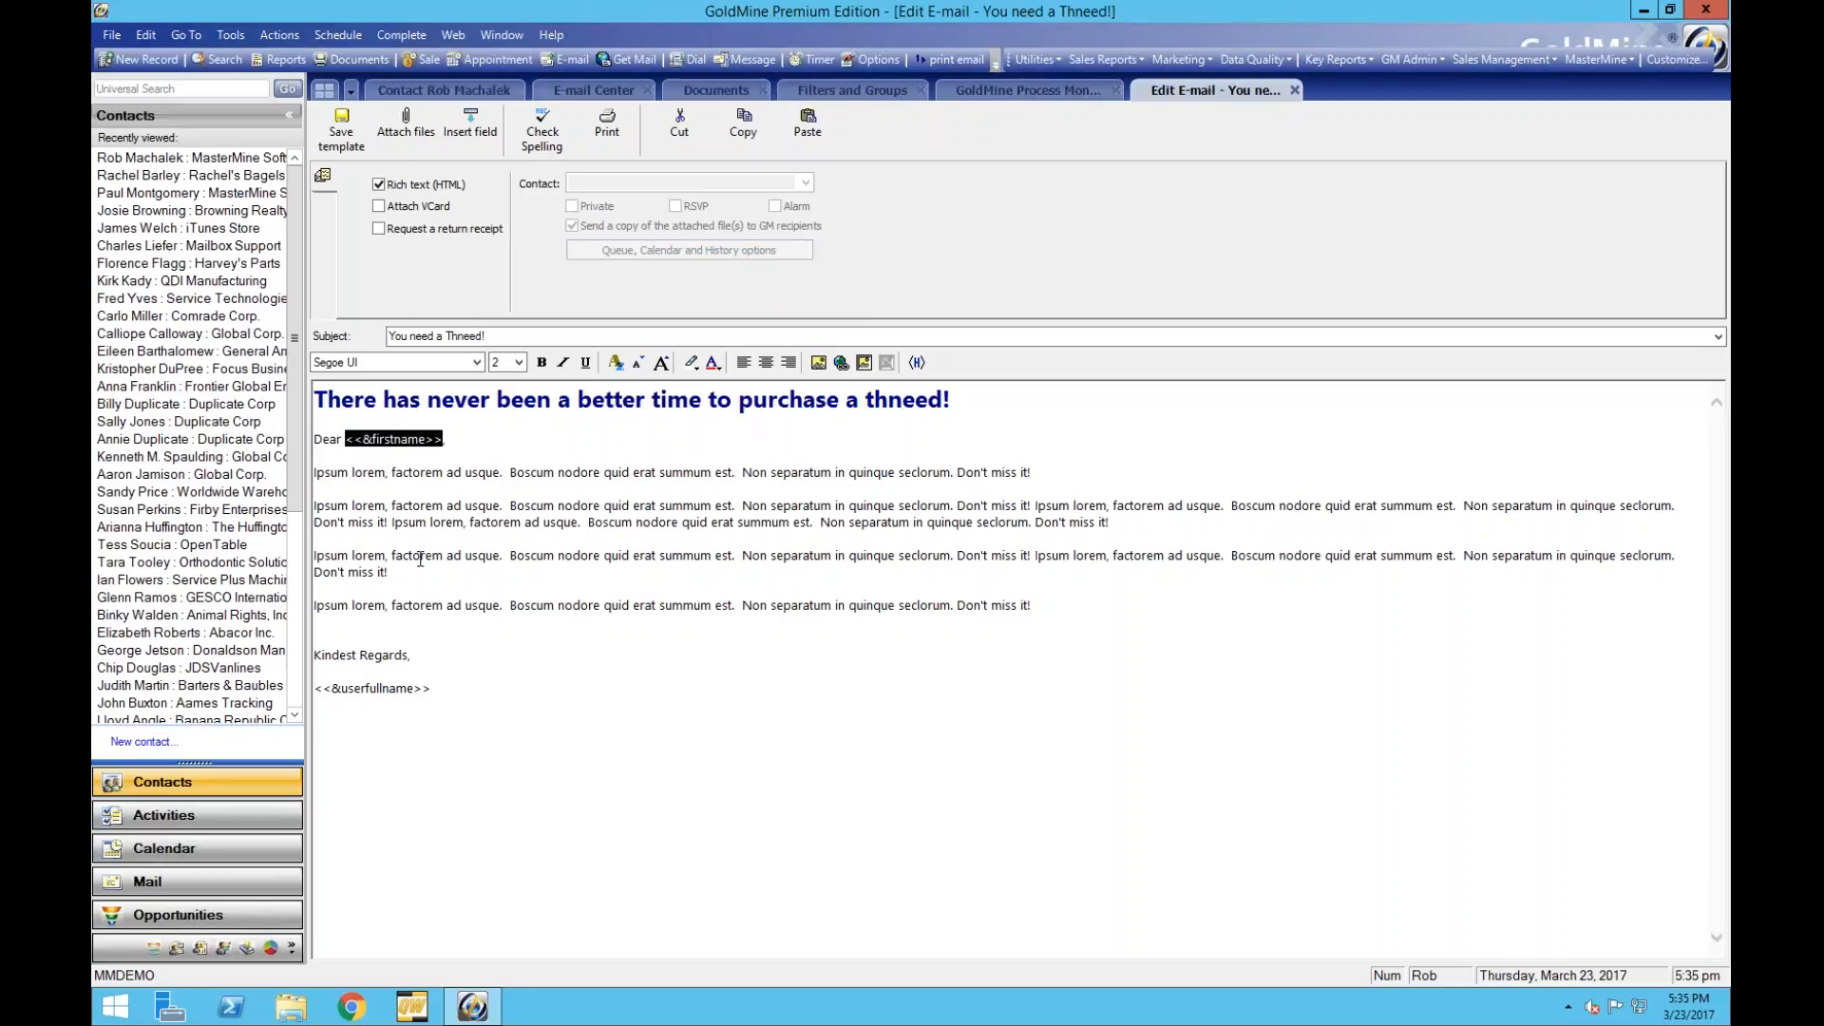
# Insert the signature file field on a line below the user's full name field and save the template.
pyautogui.click(372, 691)
pyautogui.click(451, 708)
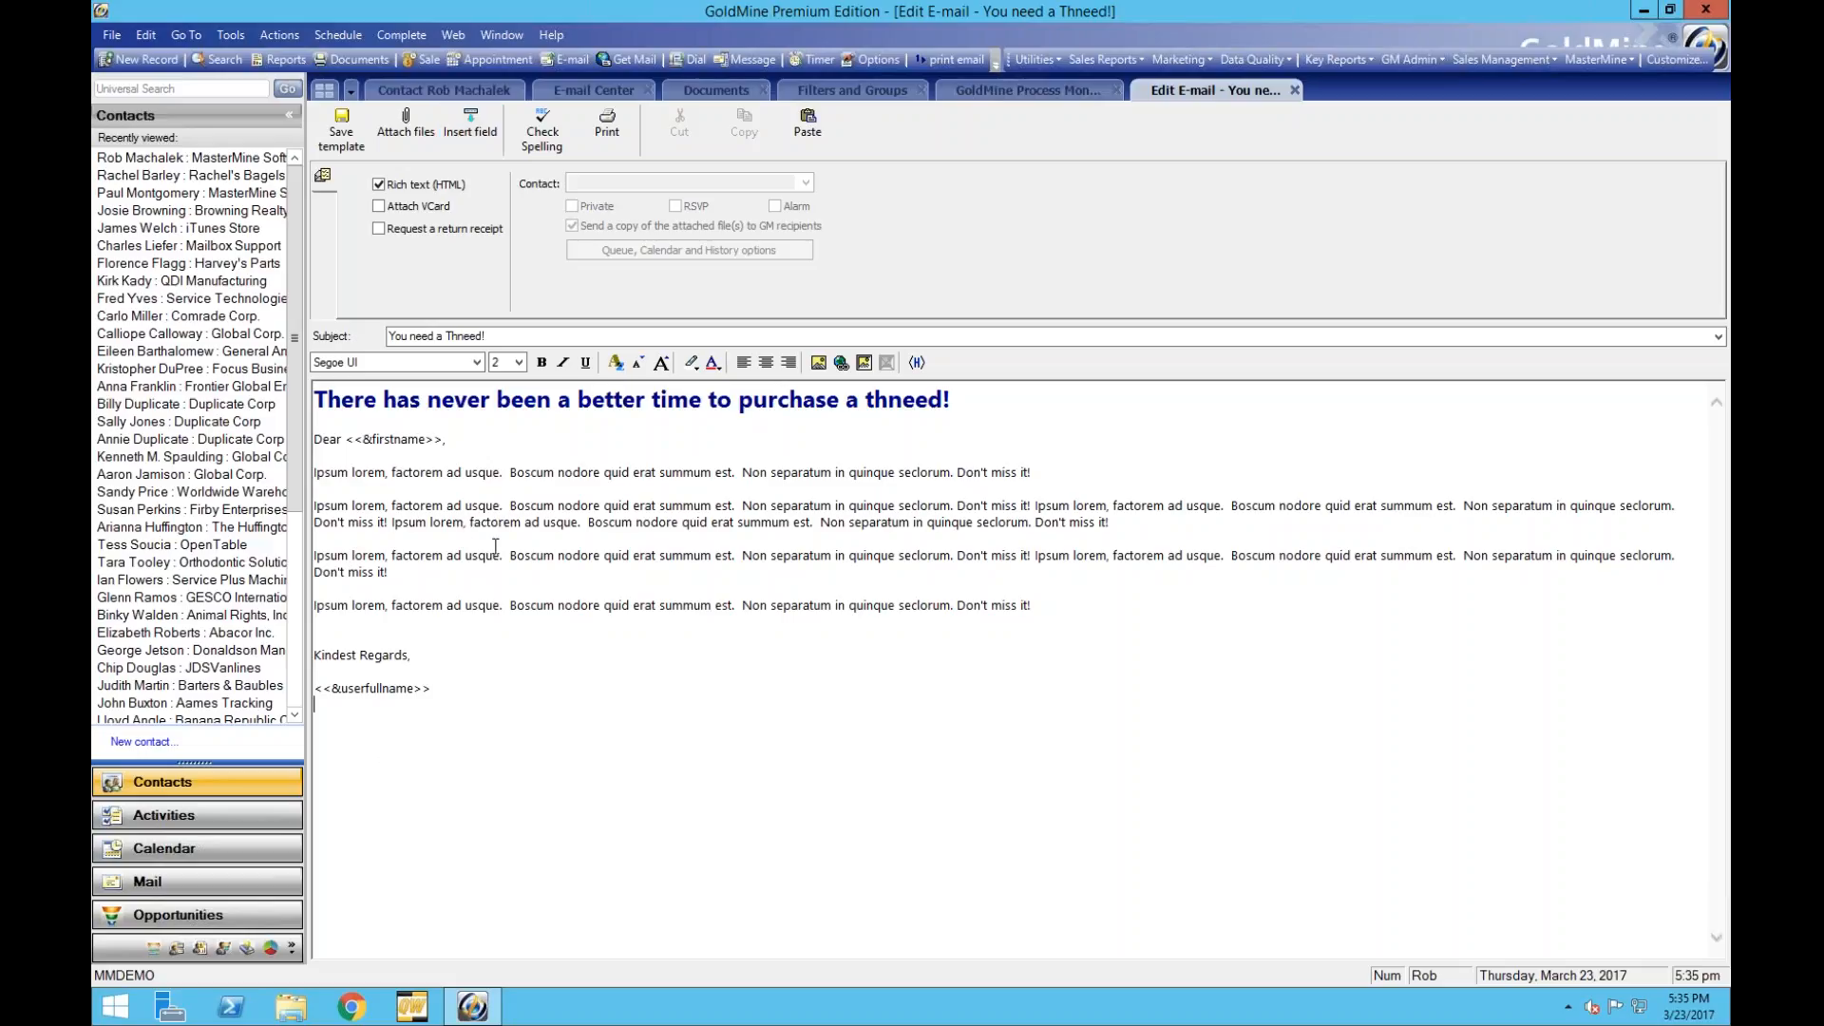
pyautogui.click(494, 153)
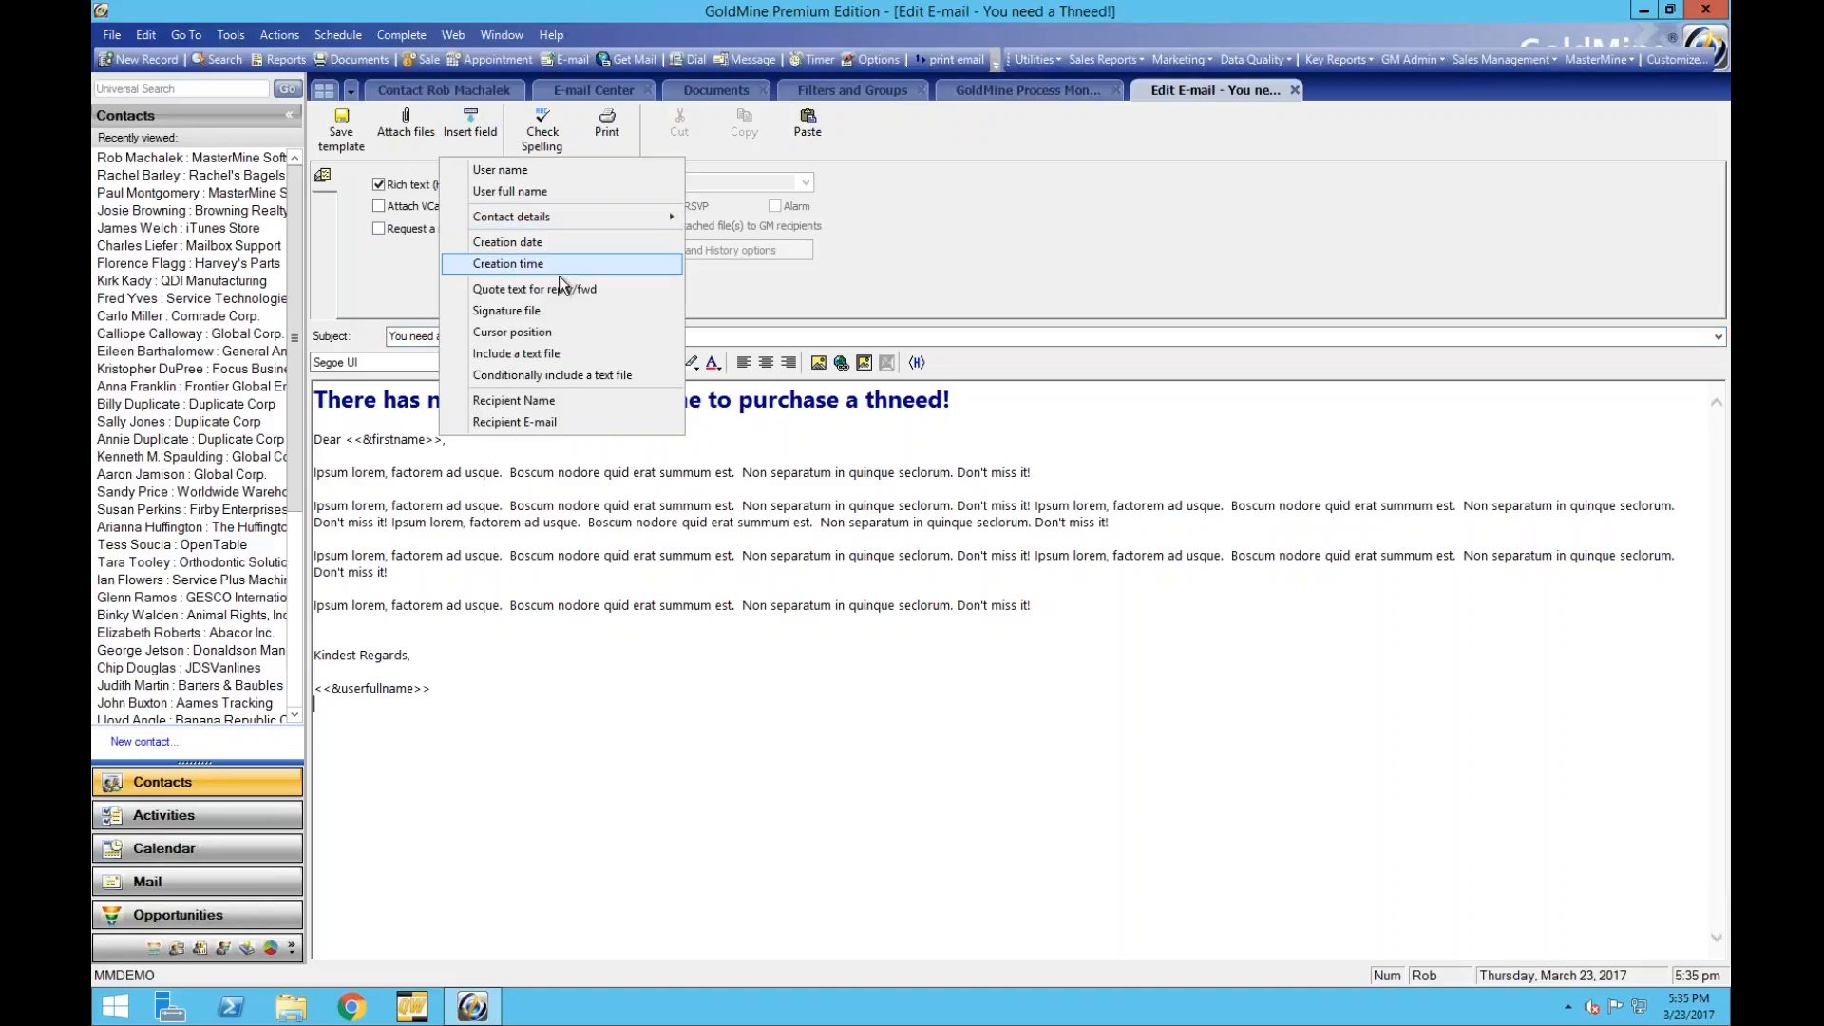
pyautogui.click(541, 311)
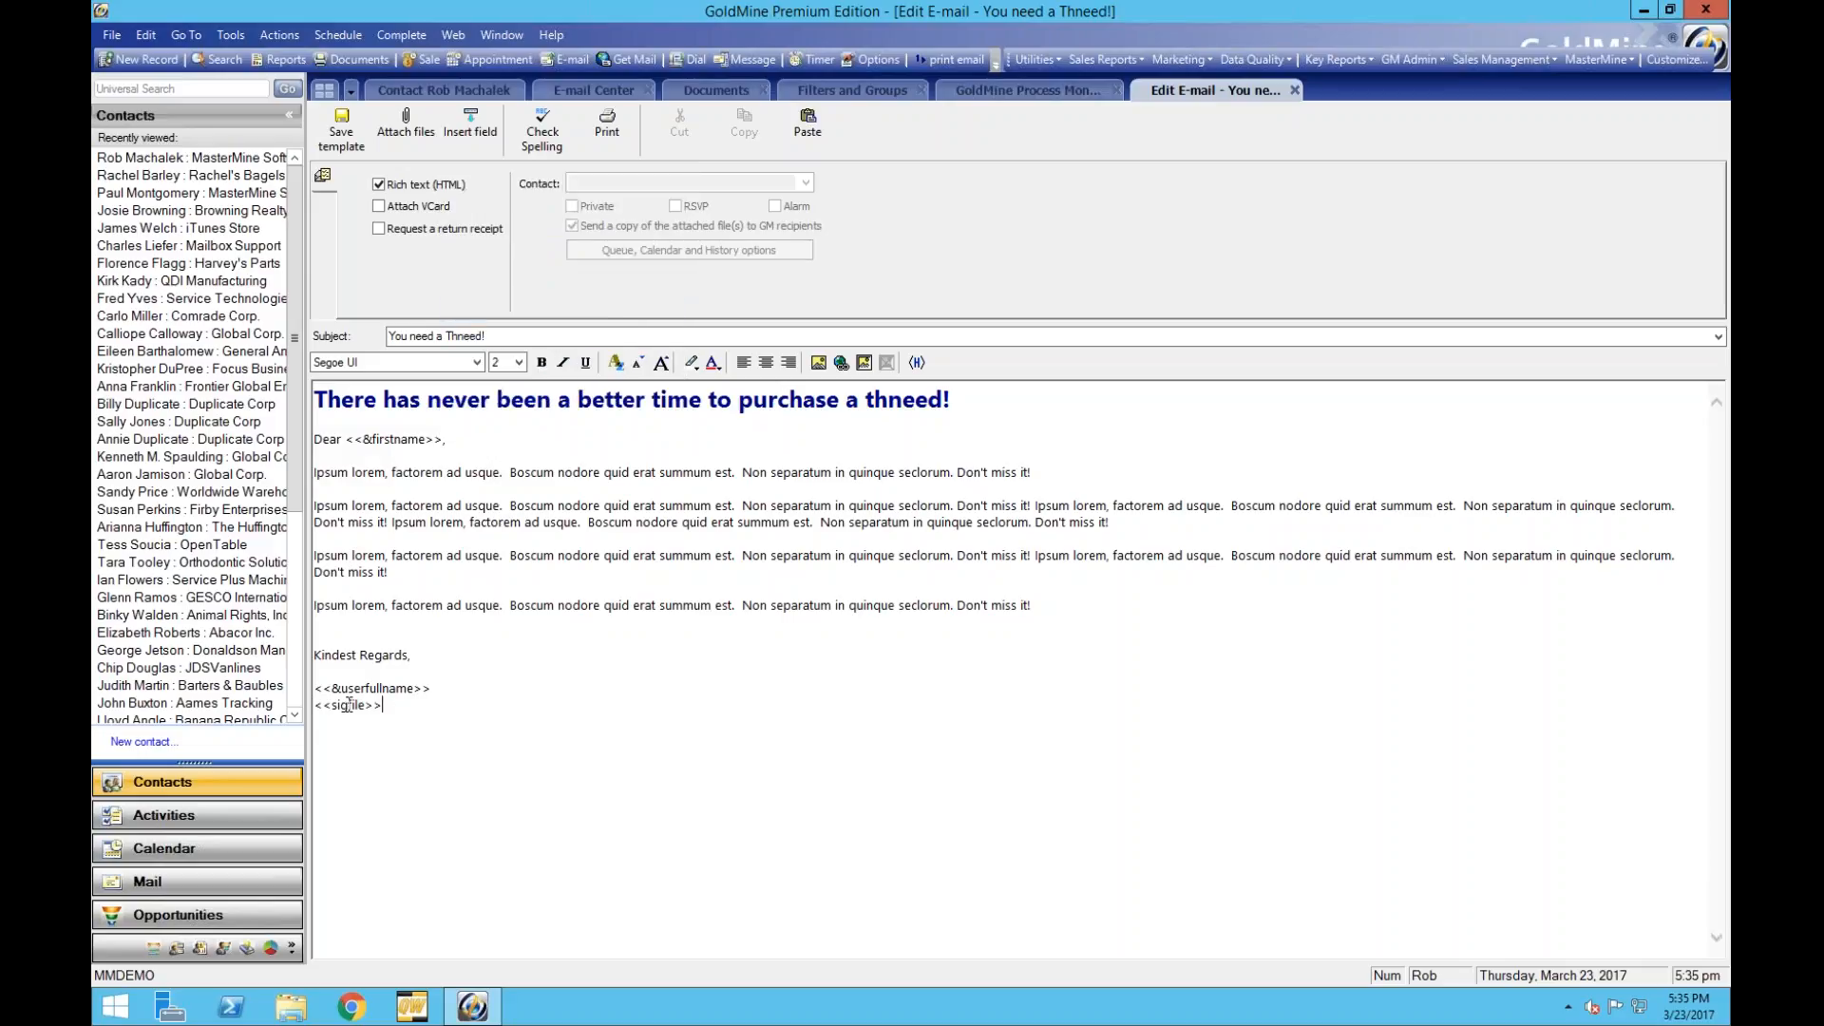
pyautogui.click(341, 131)
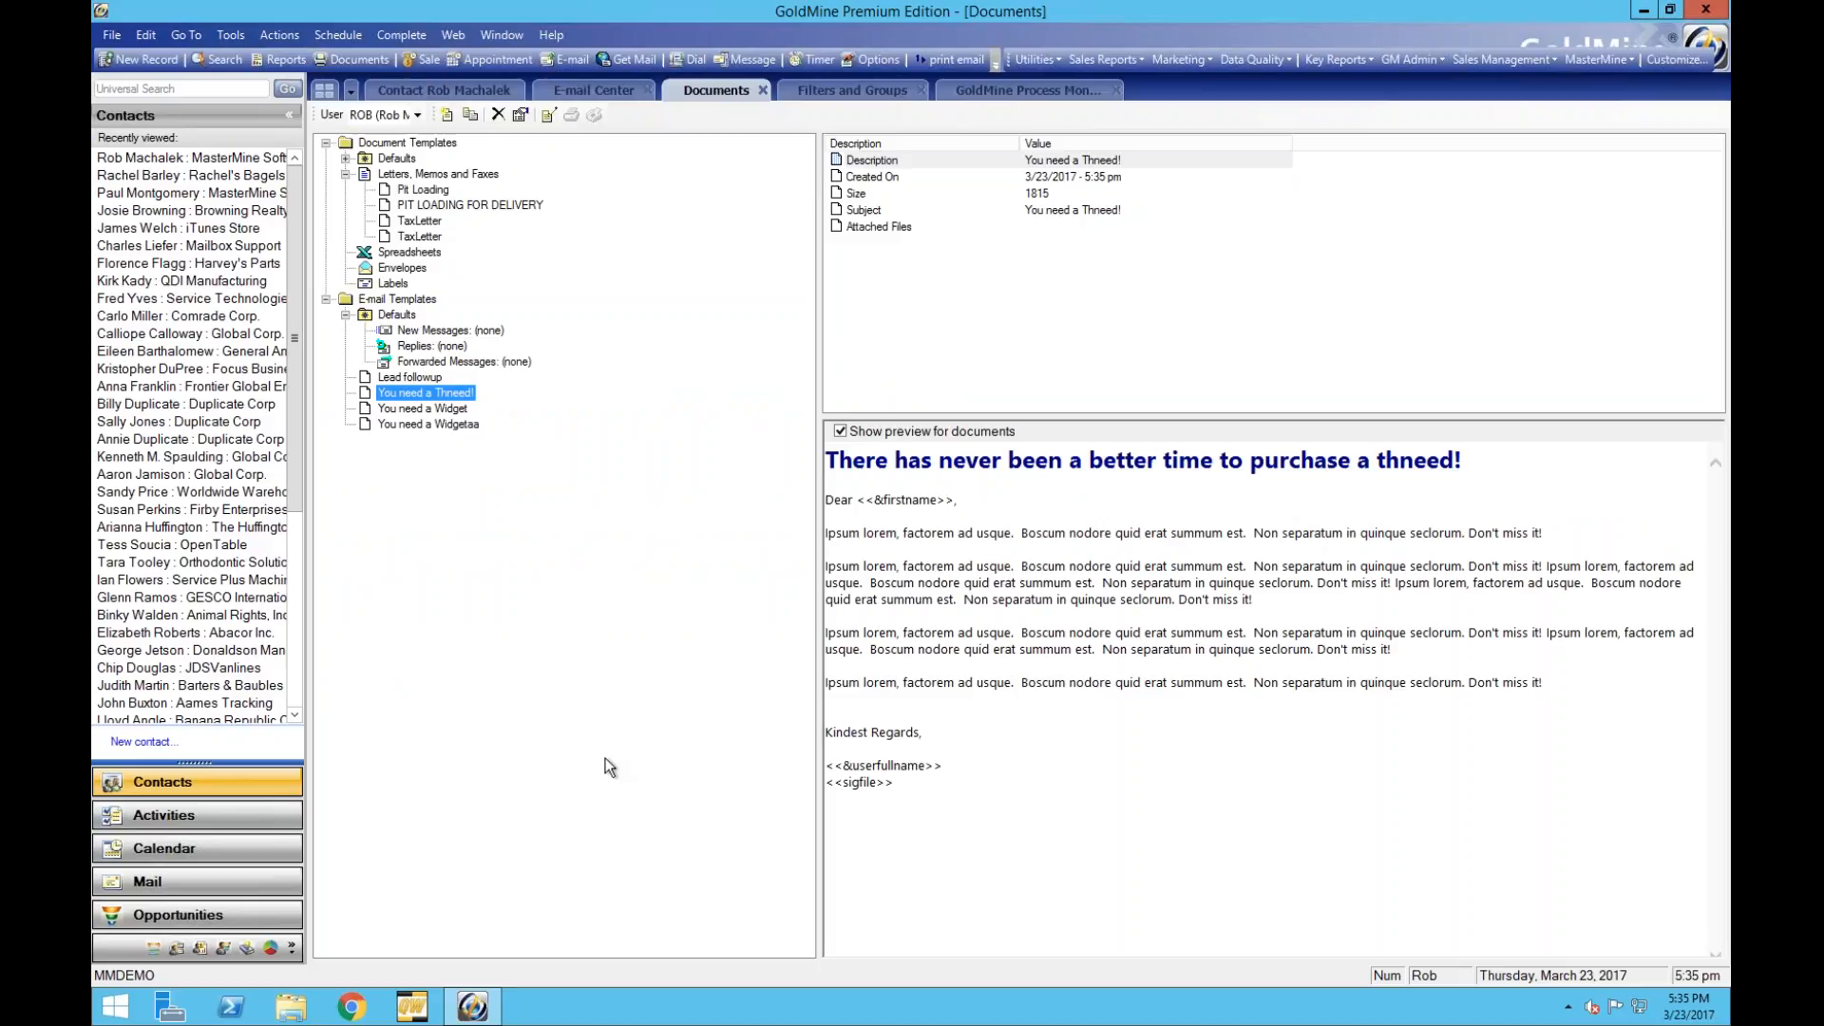
pyautogui.rightClick(442, 394)
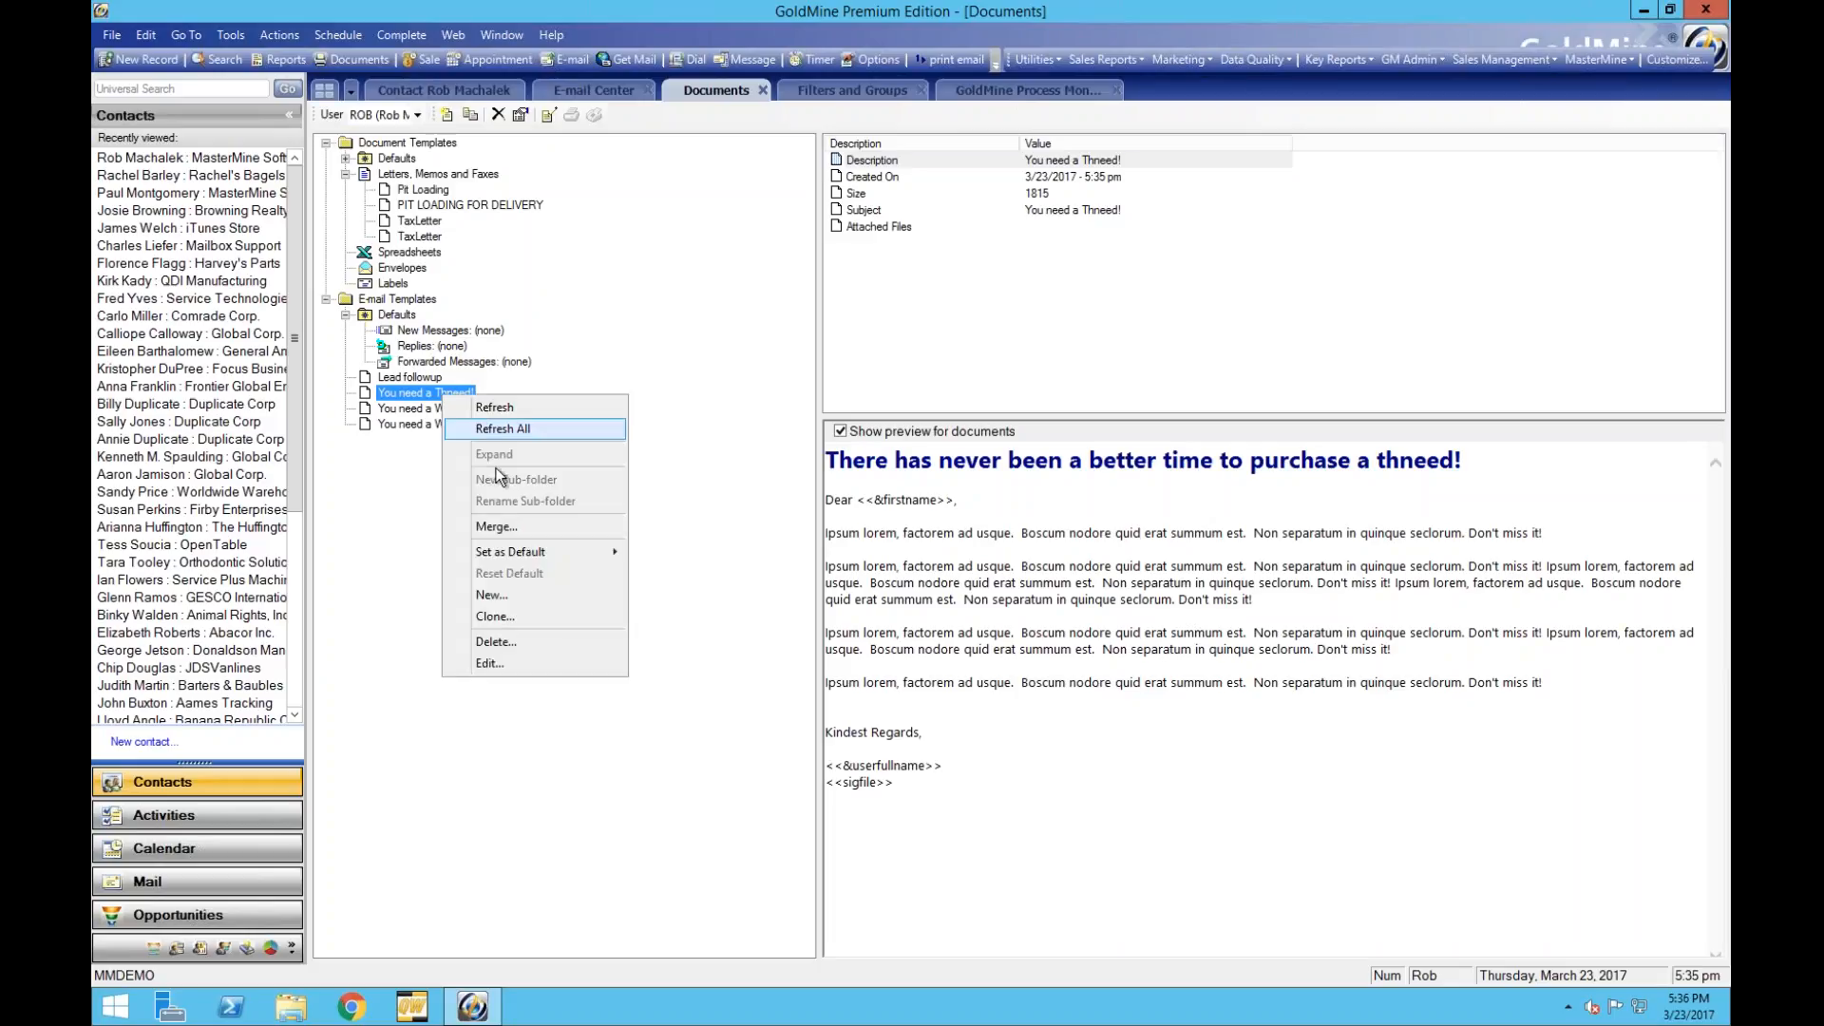
pyautogui.click(489, 663)
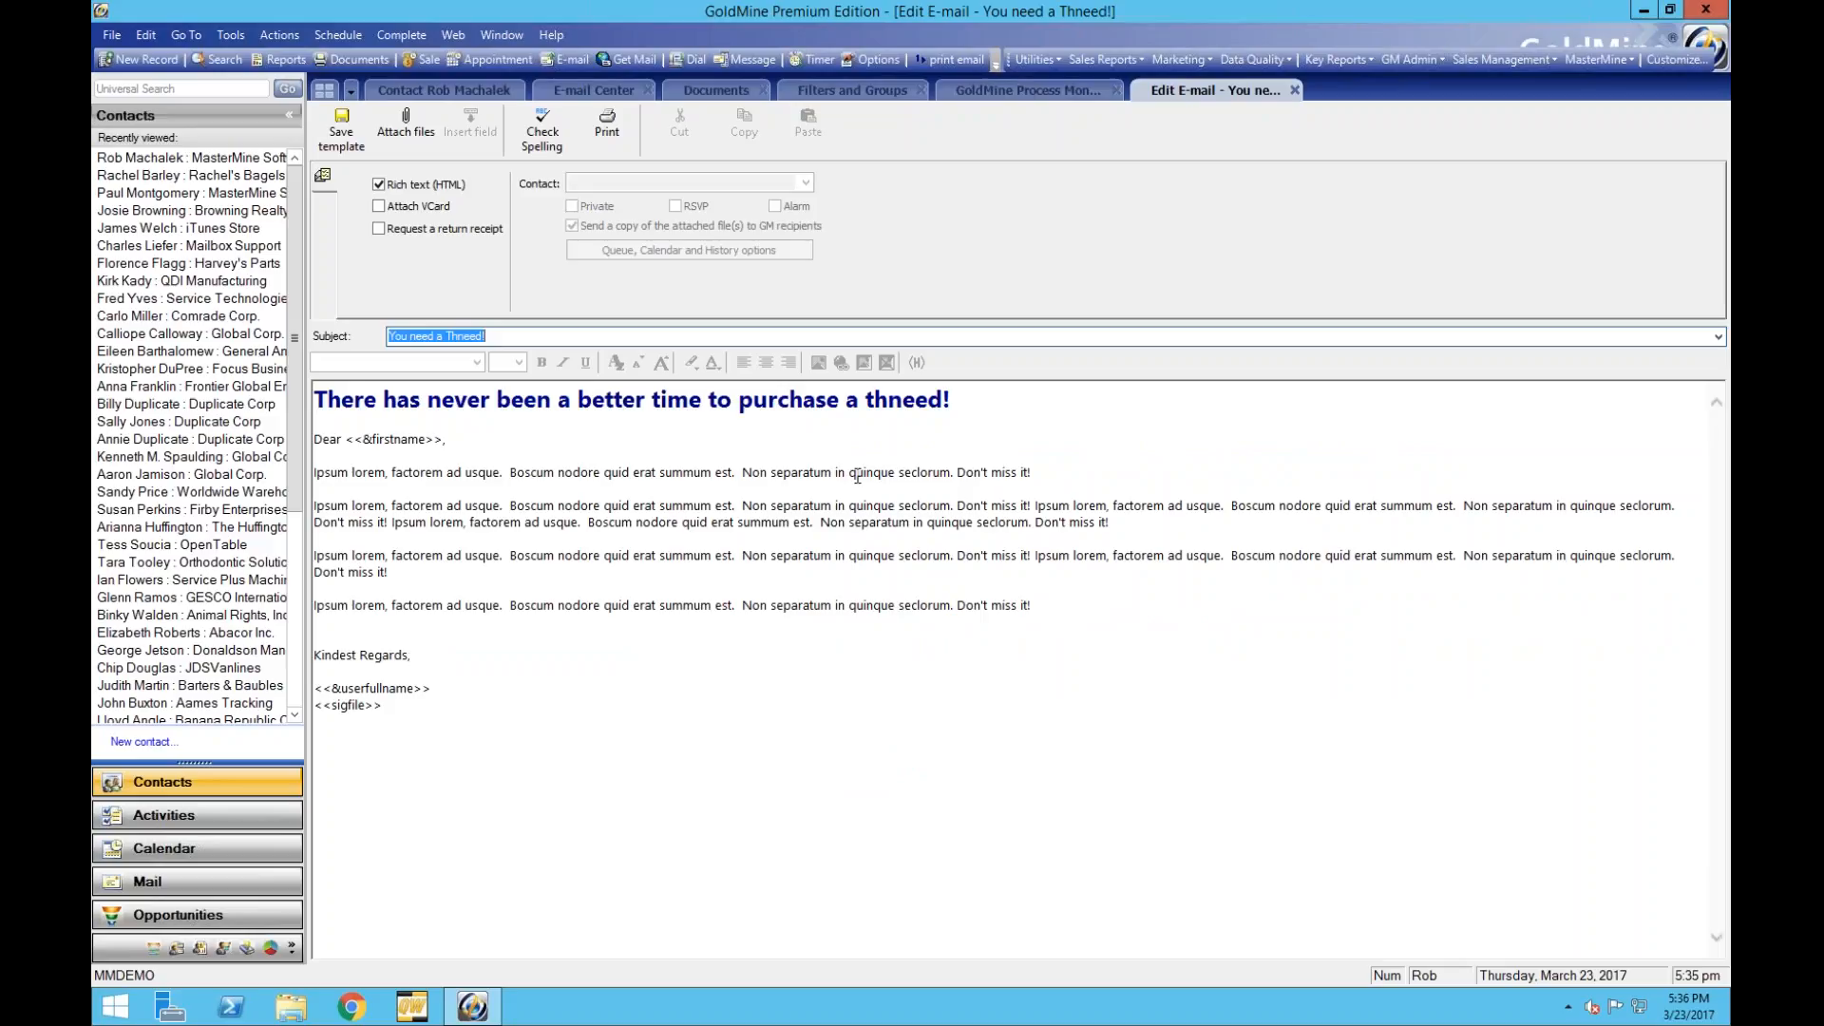
pyautogui.moveTo(951, 472); pyautogui.dragTo(853, 470)
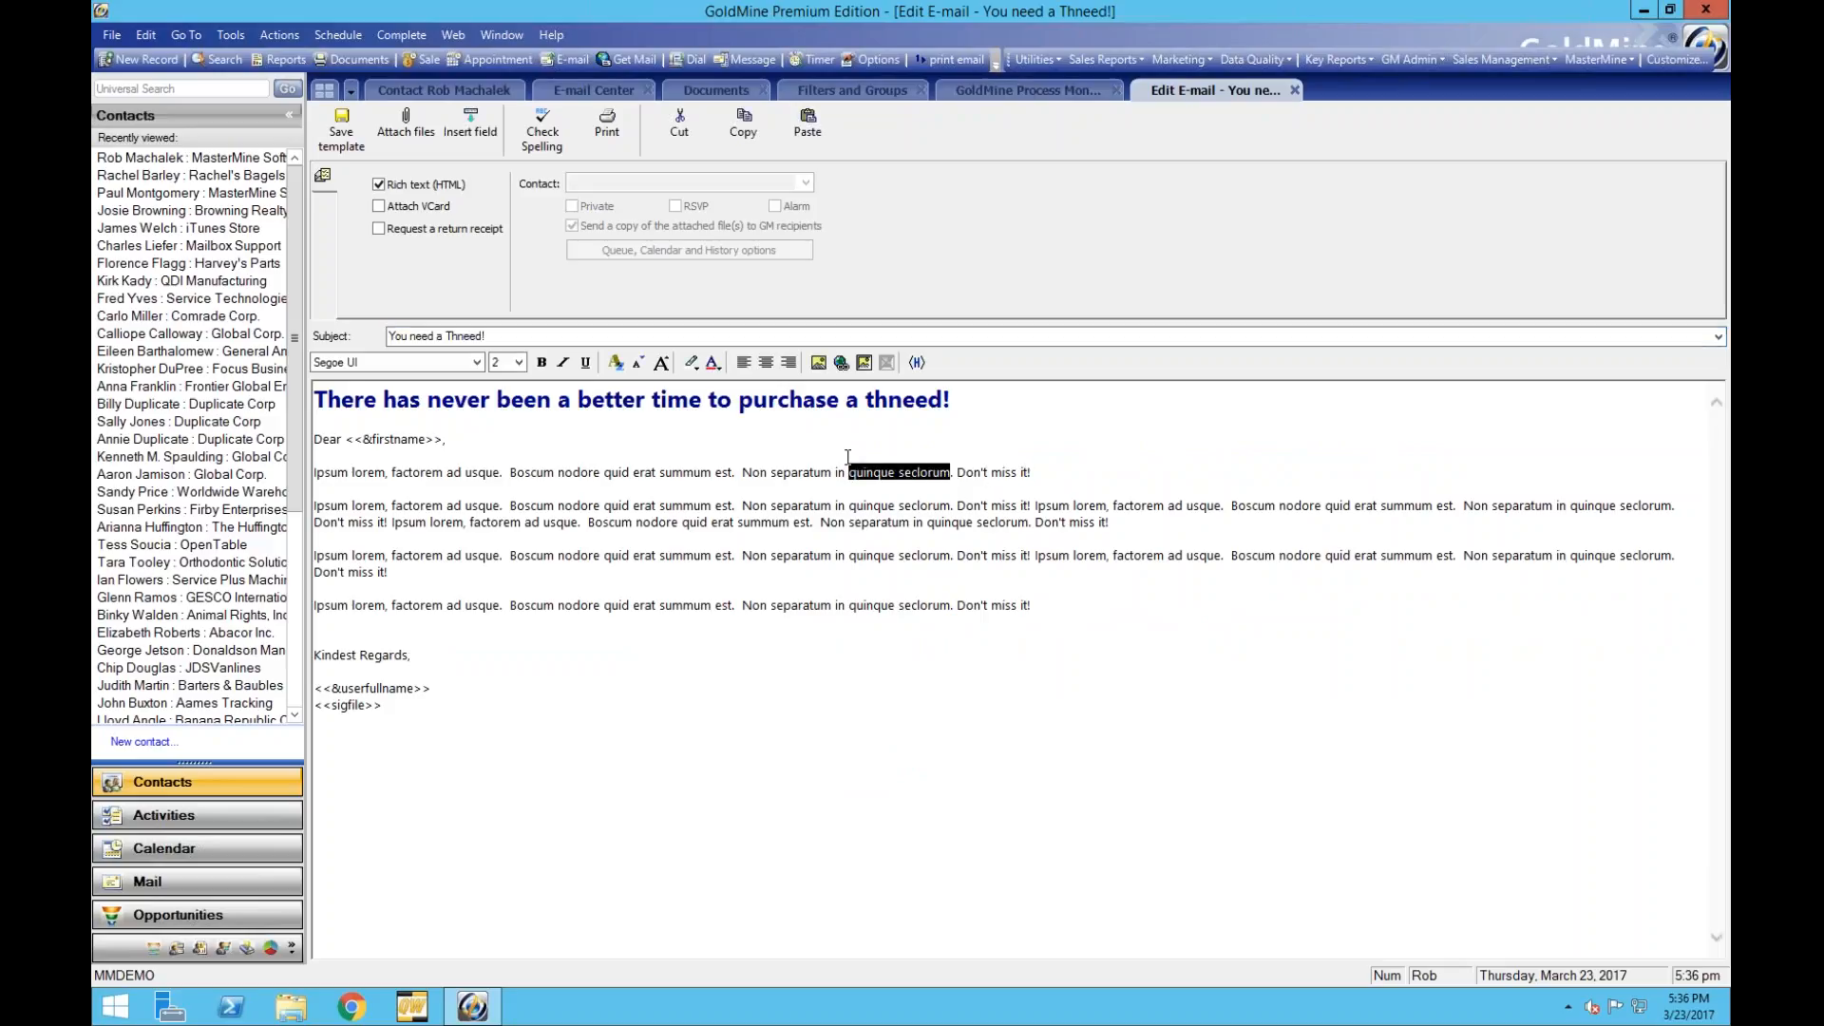
pyautogui.click(841, 362)
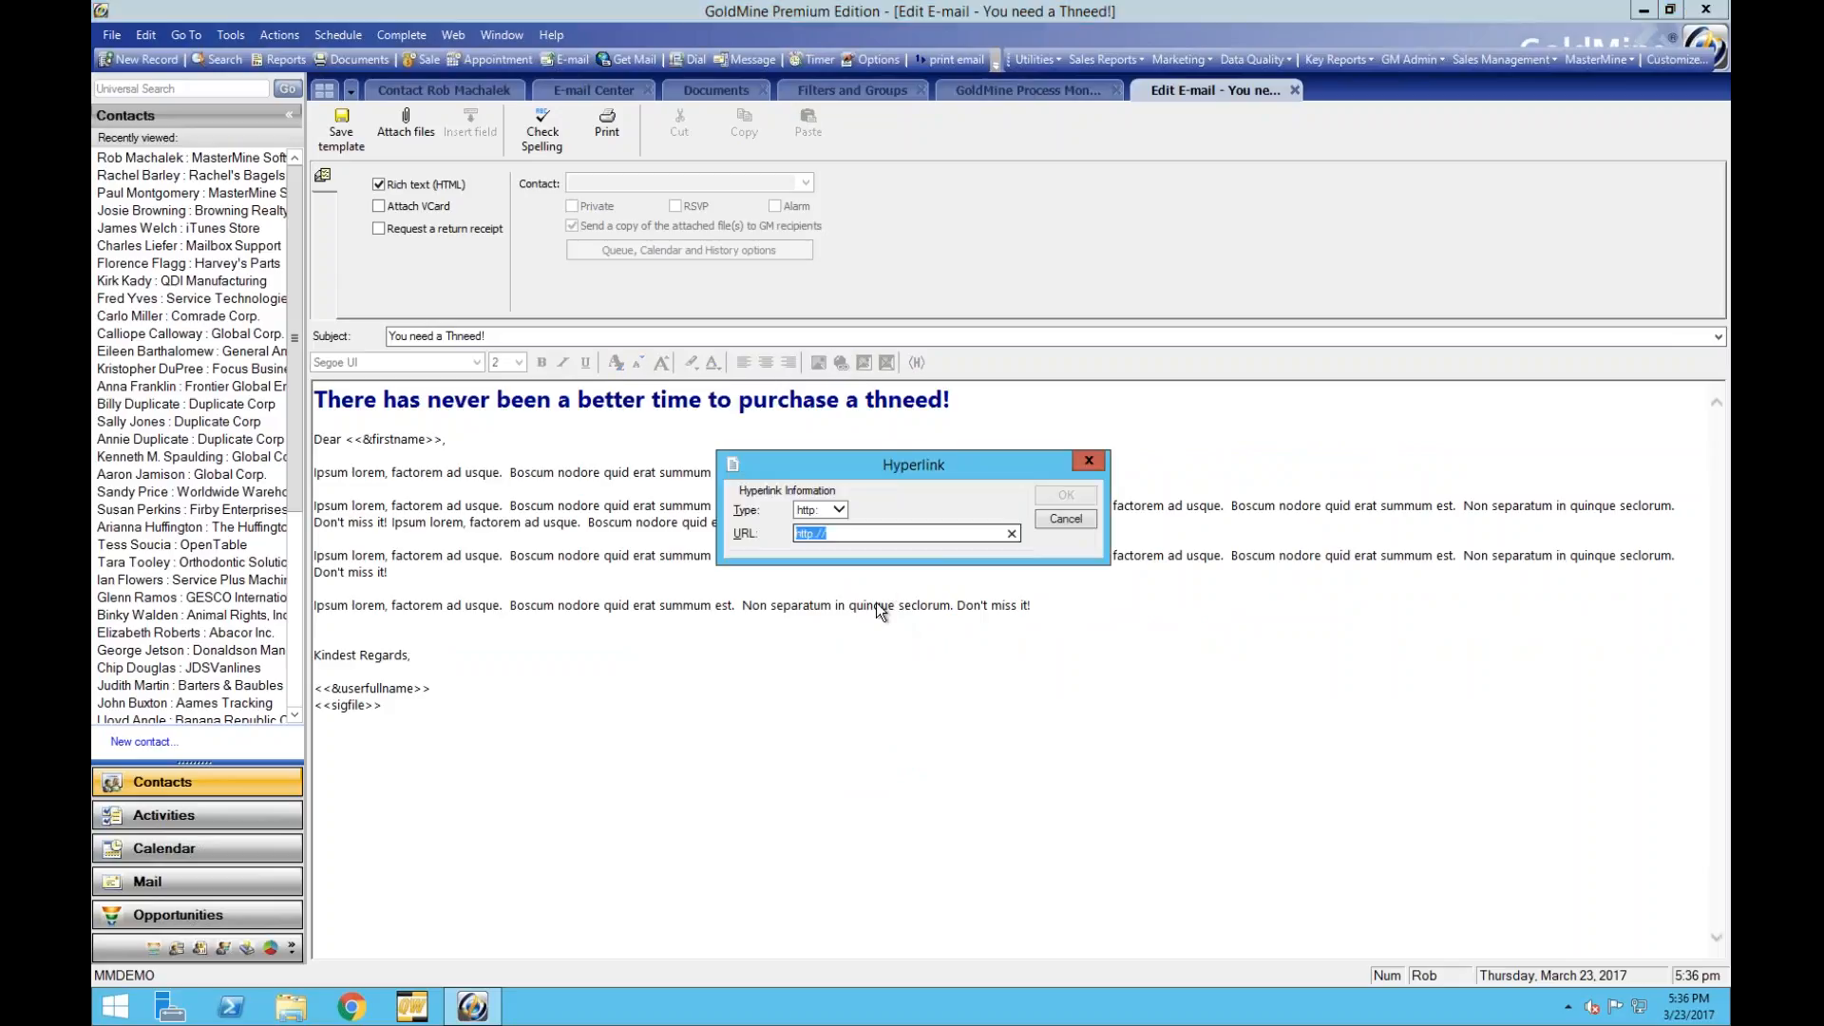
pyautogui.click(836, 534)
pyautogui.write('www.mastermine.net')
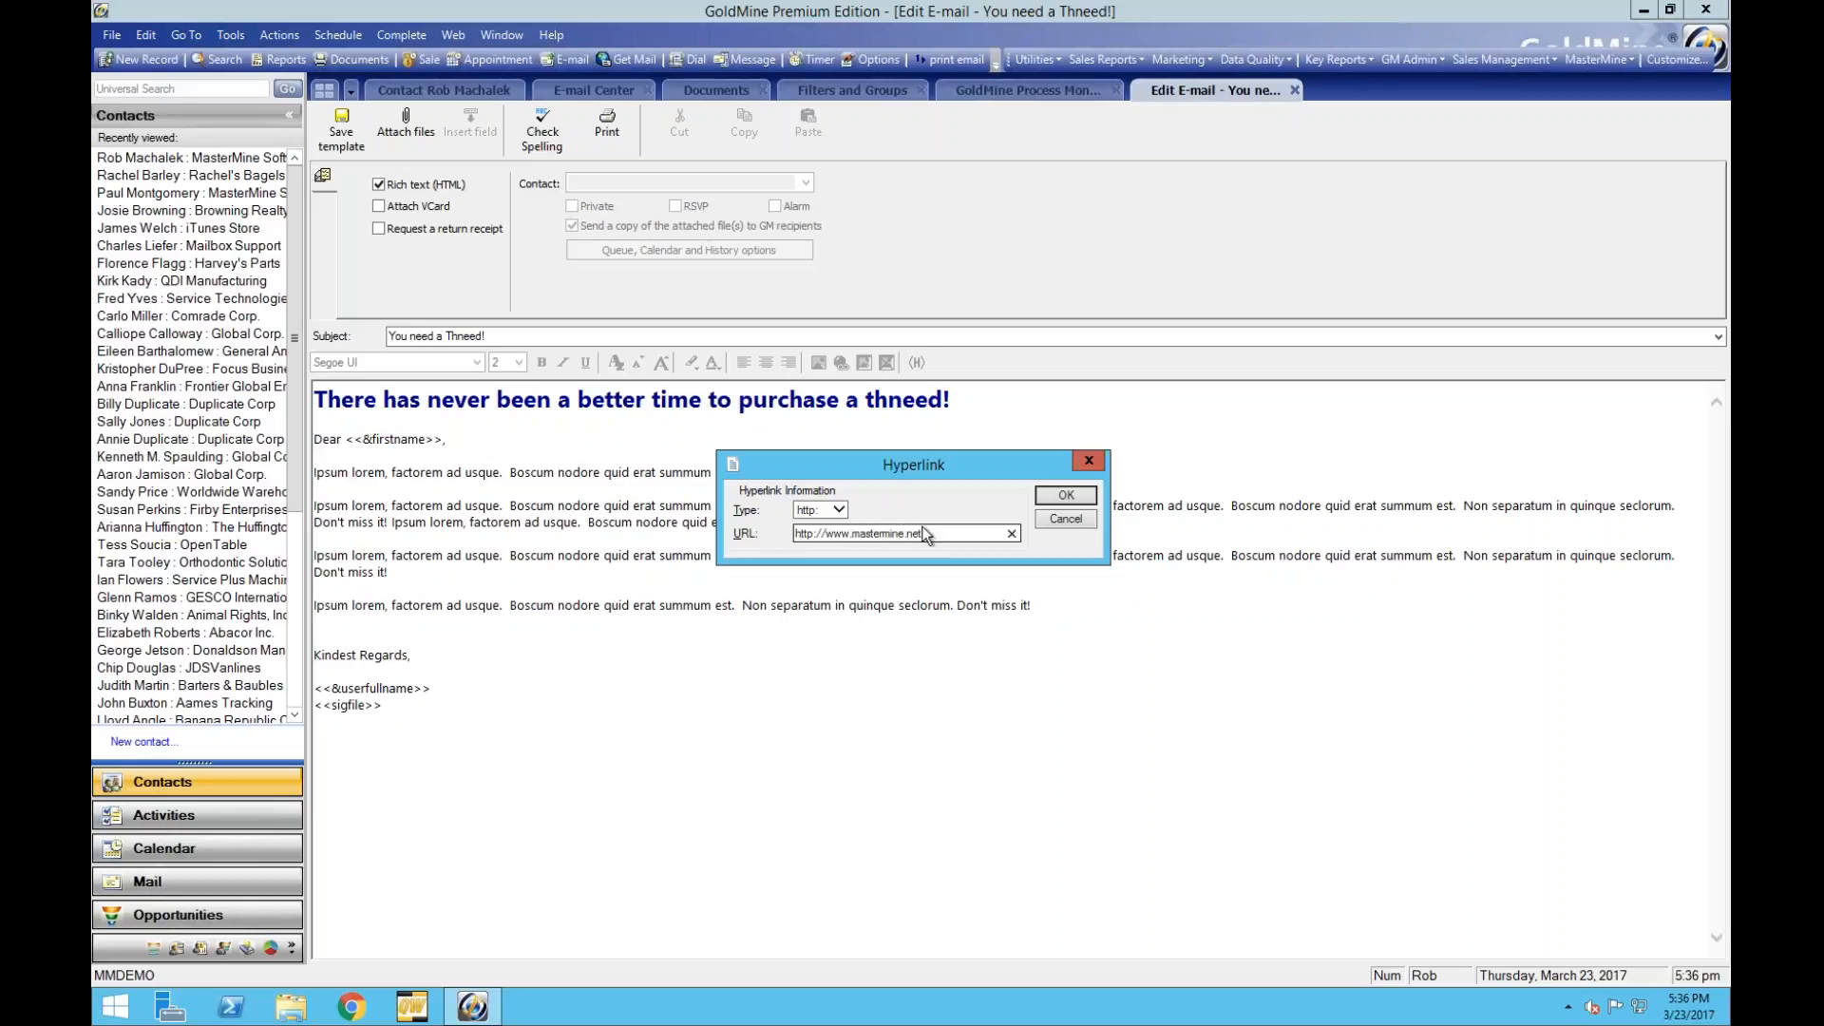
pyautogui.click(1054, 497)
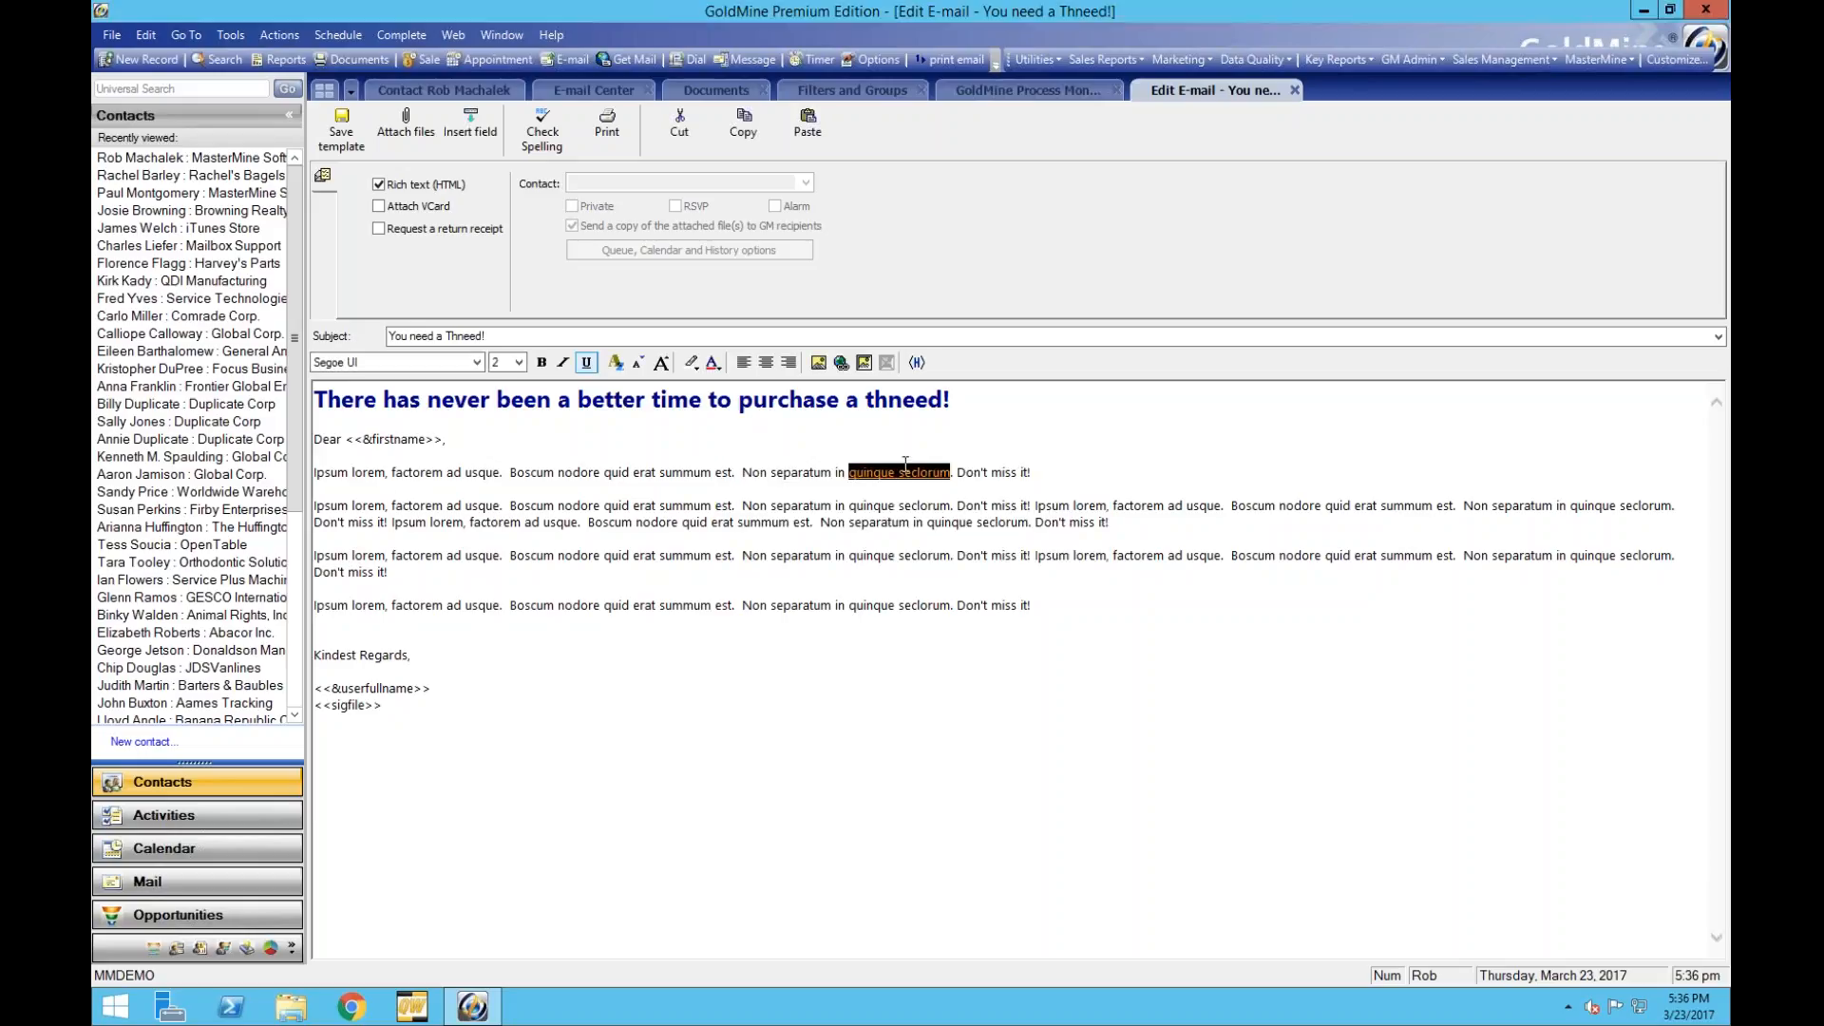
pyautogui.click(862, 521)
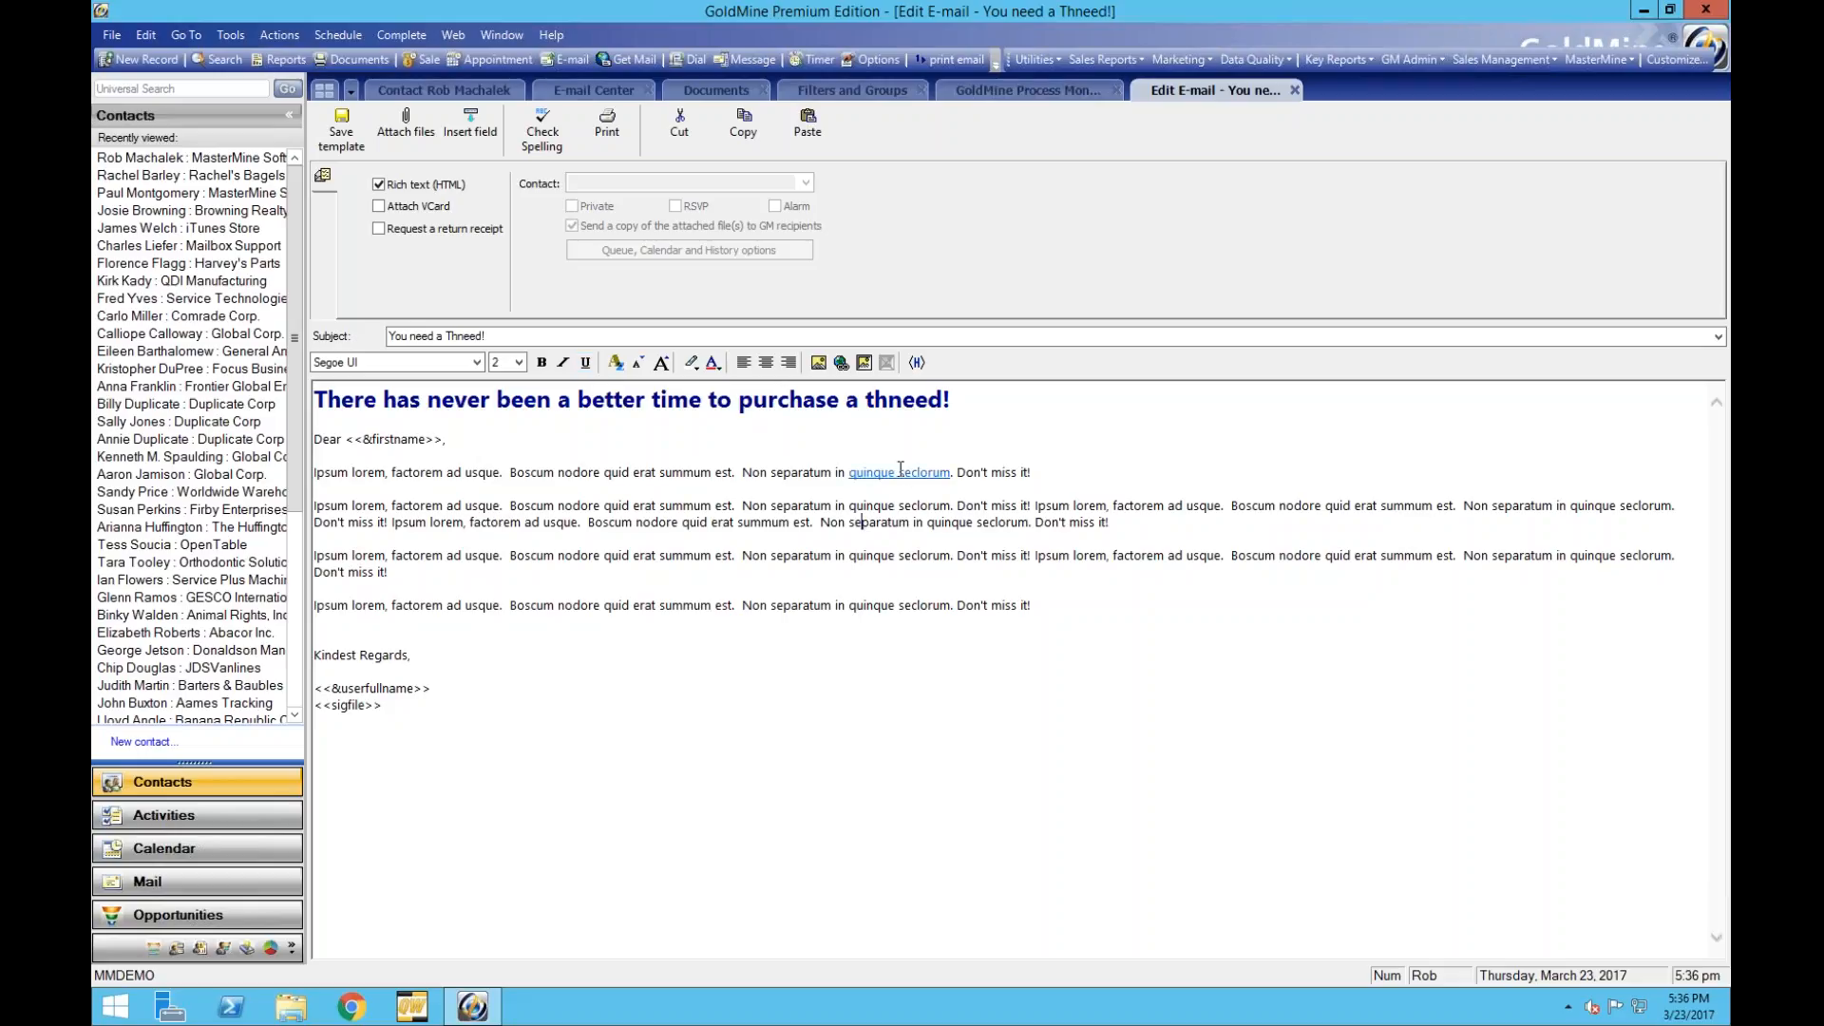
pyautogui.click(369, 150)
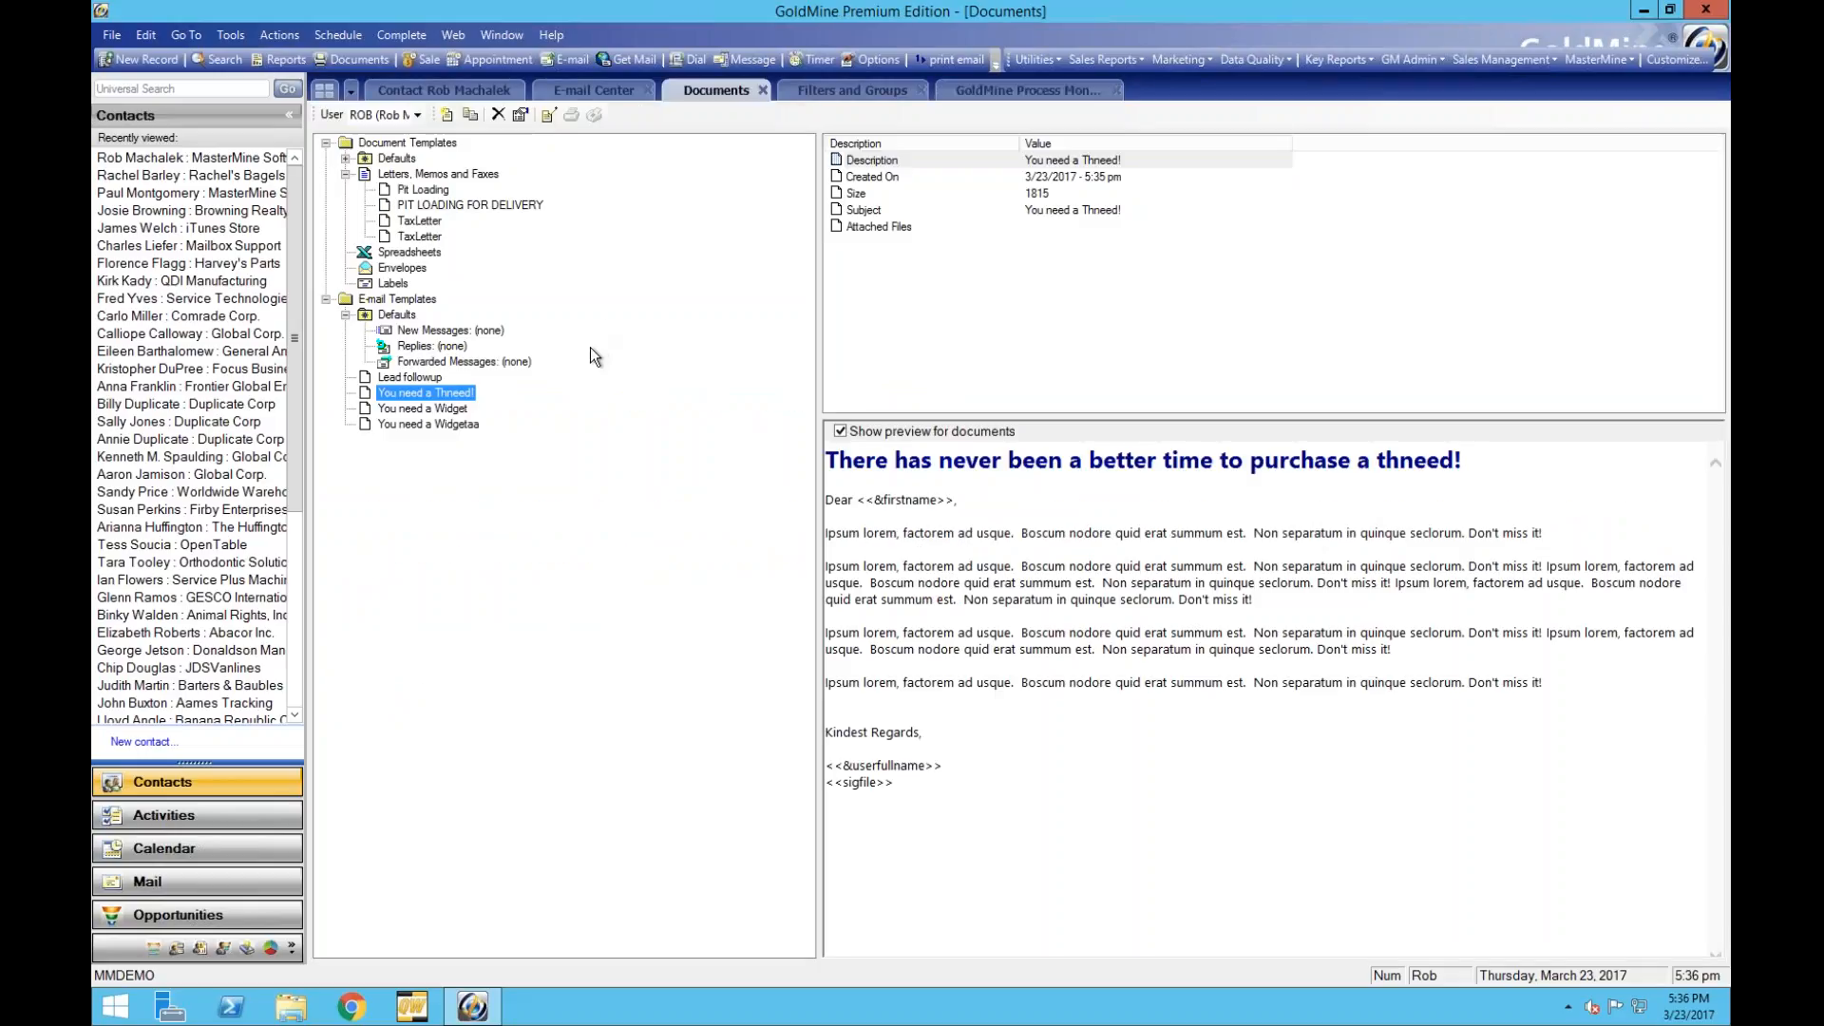
# Create a new contact filter named "Suspects & Prospects".
pyautogui.click(231, 35)
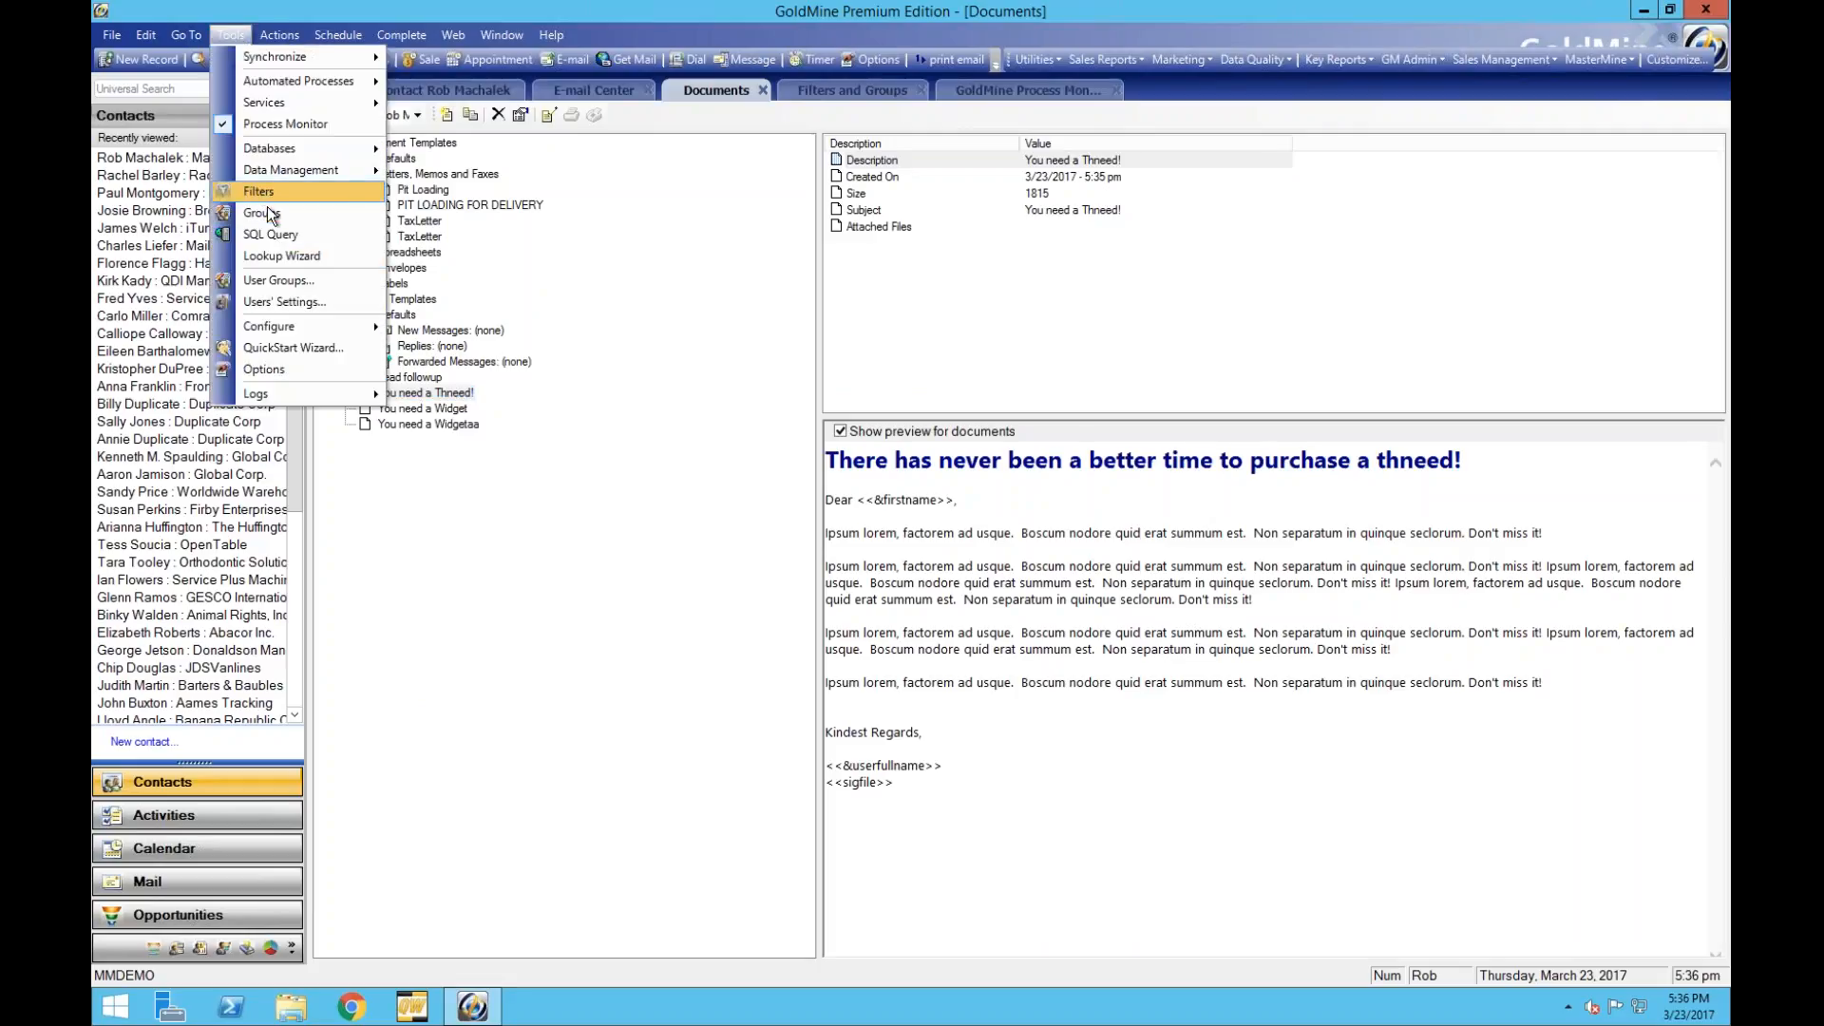
pyautogui.click(260, 190)
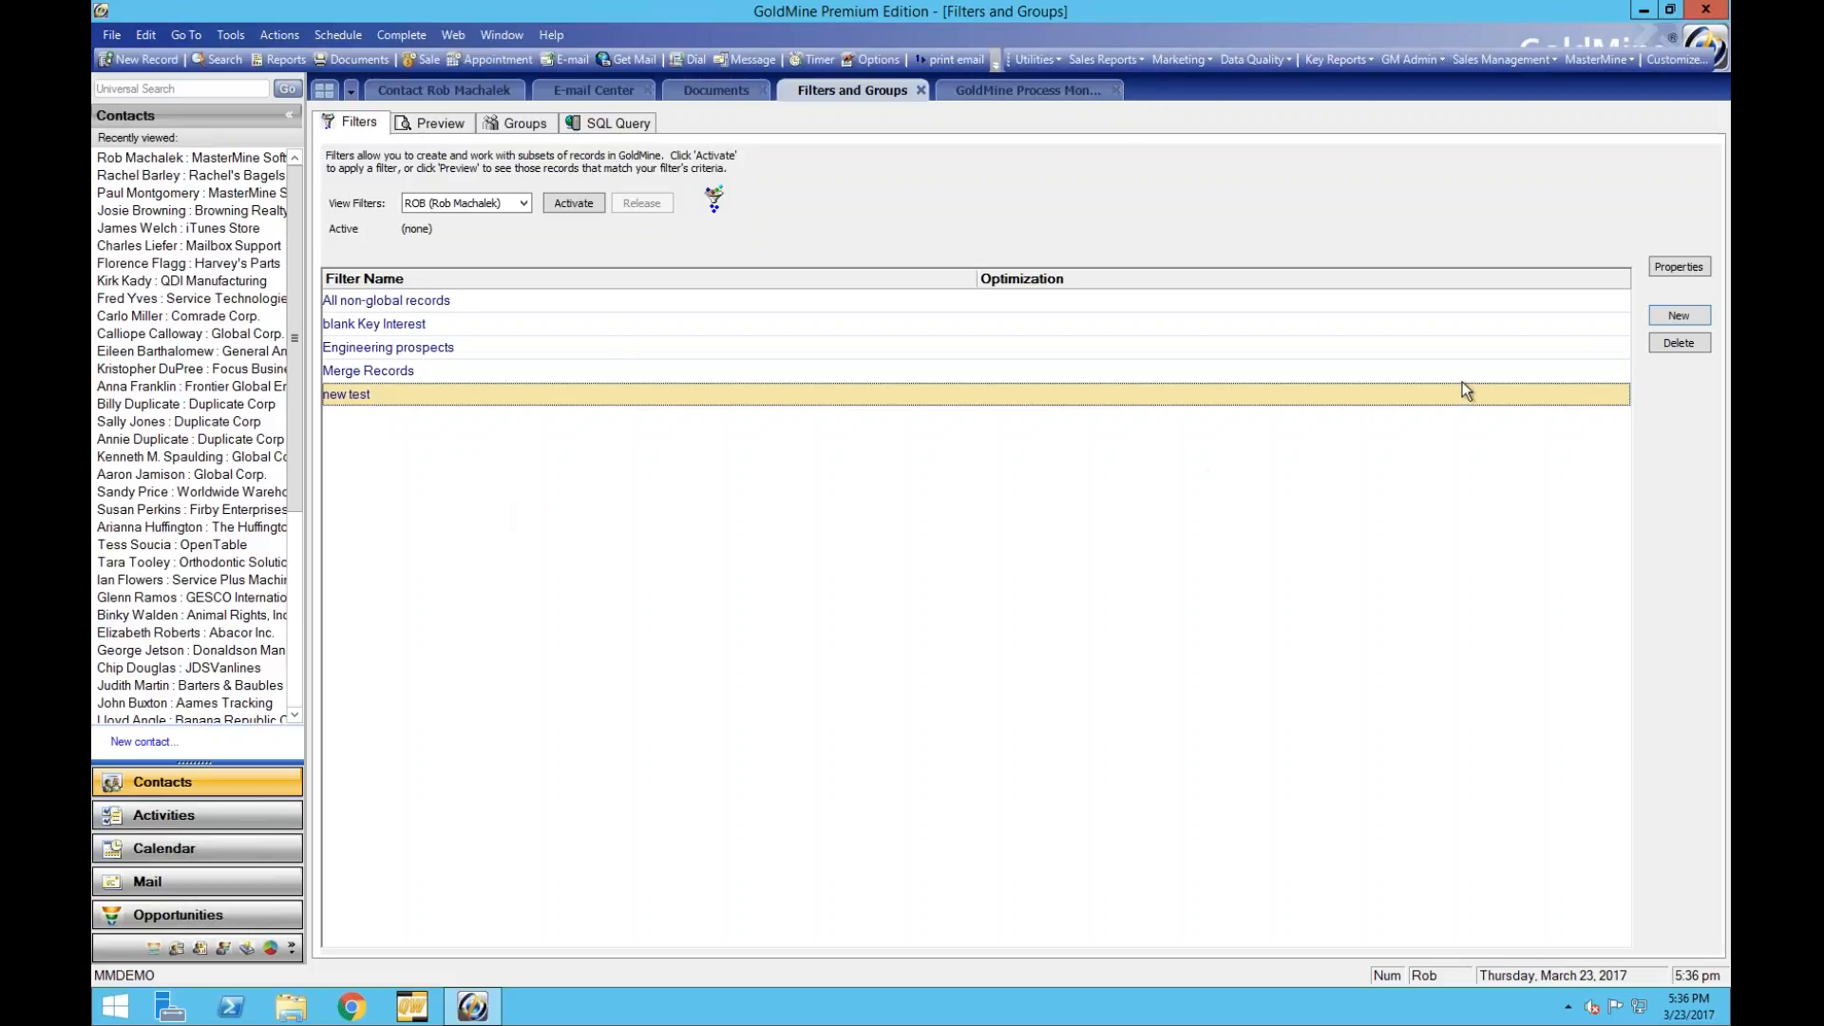
pyautogui.click(1679, 315)
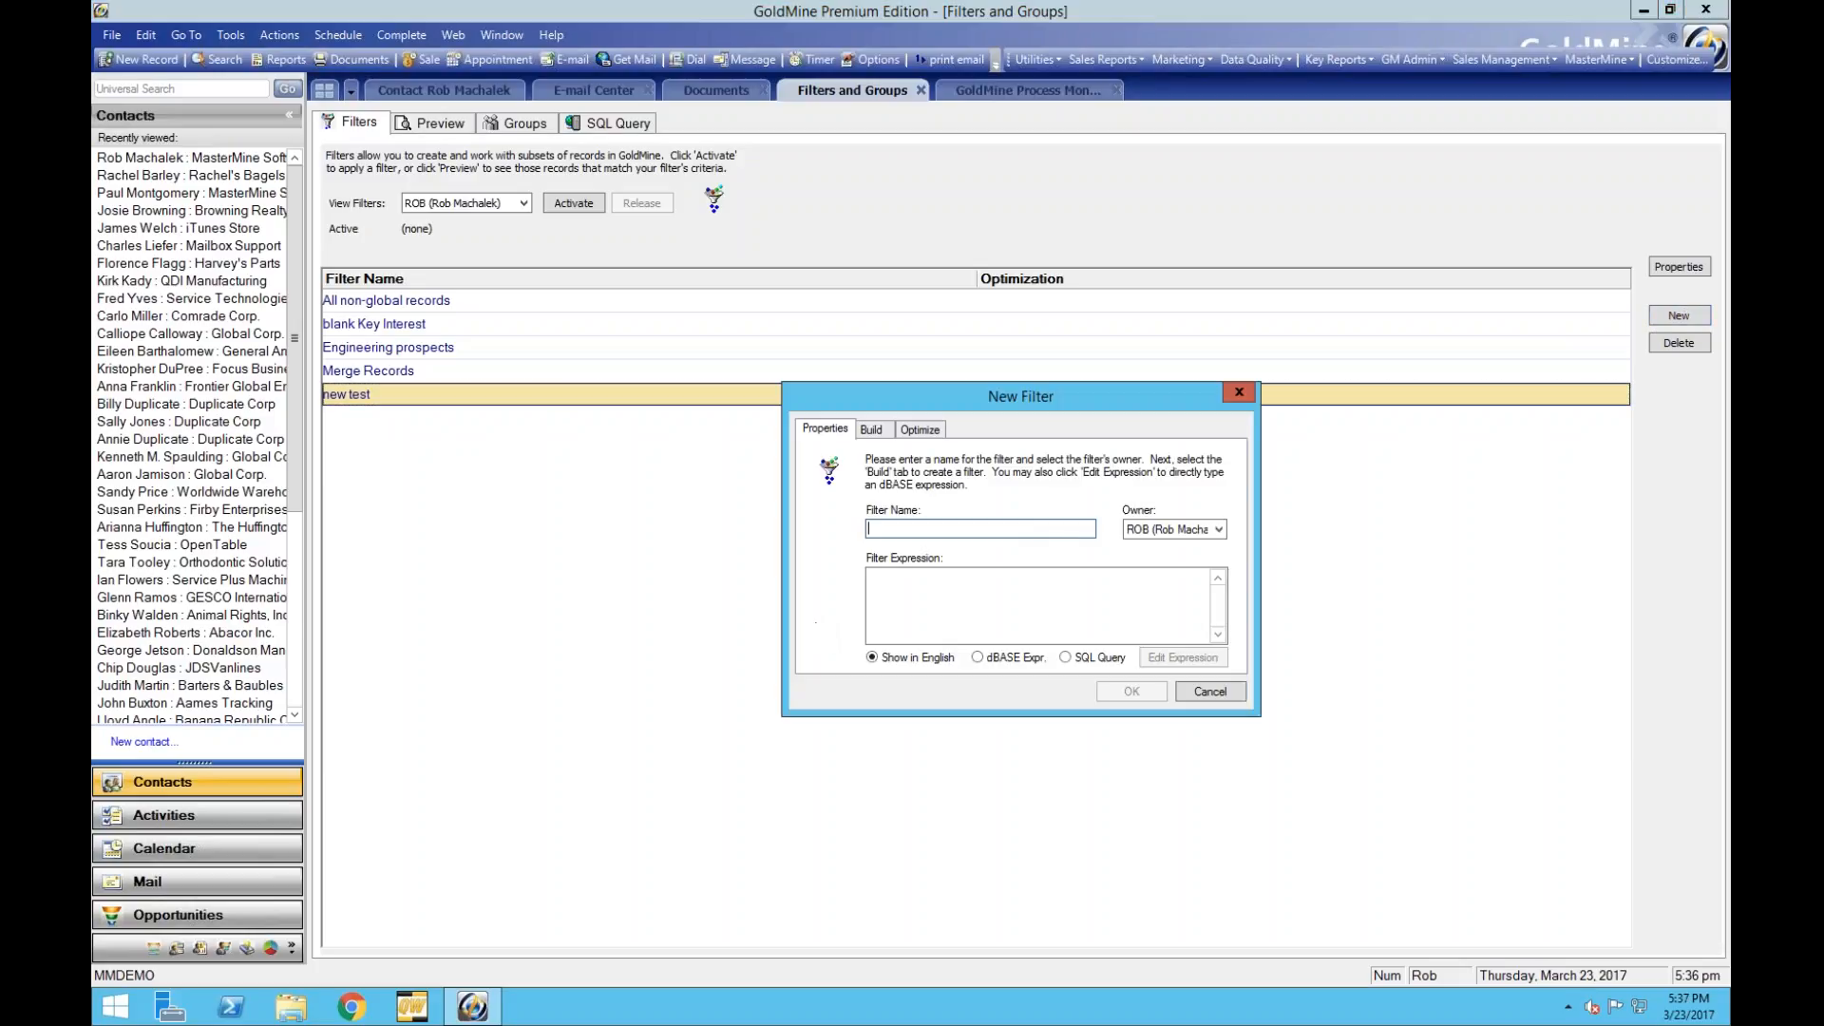
pyautogui.write('Suspects & Prospects')
# Build the filter's first condition: Record Type (Key1) is Equal to "Suspect".
pyautogui.click(880, 431)
pyautogui.click(971, 548)
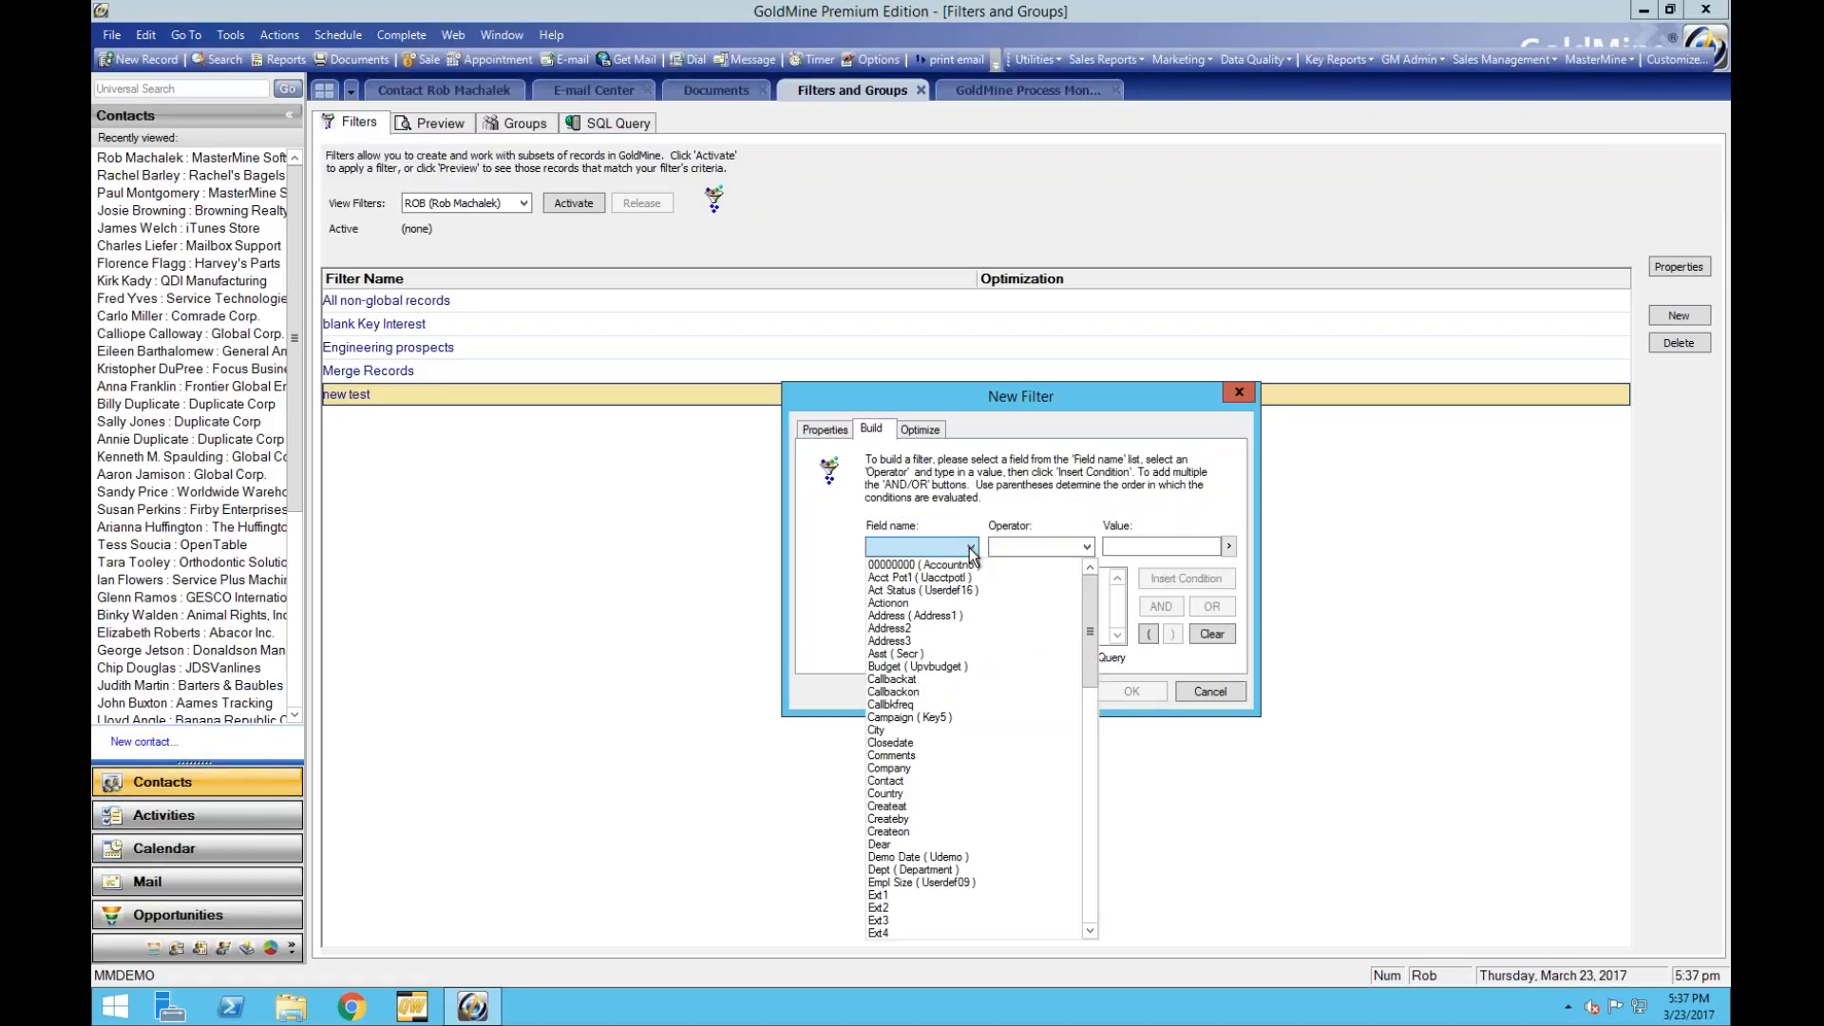
pyautogui.click(1090, 801)
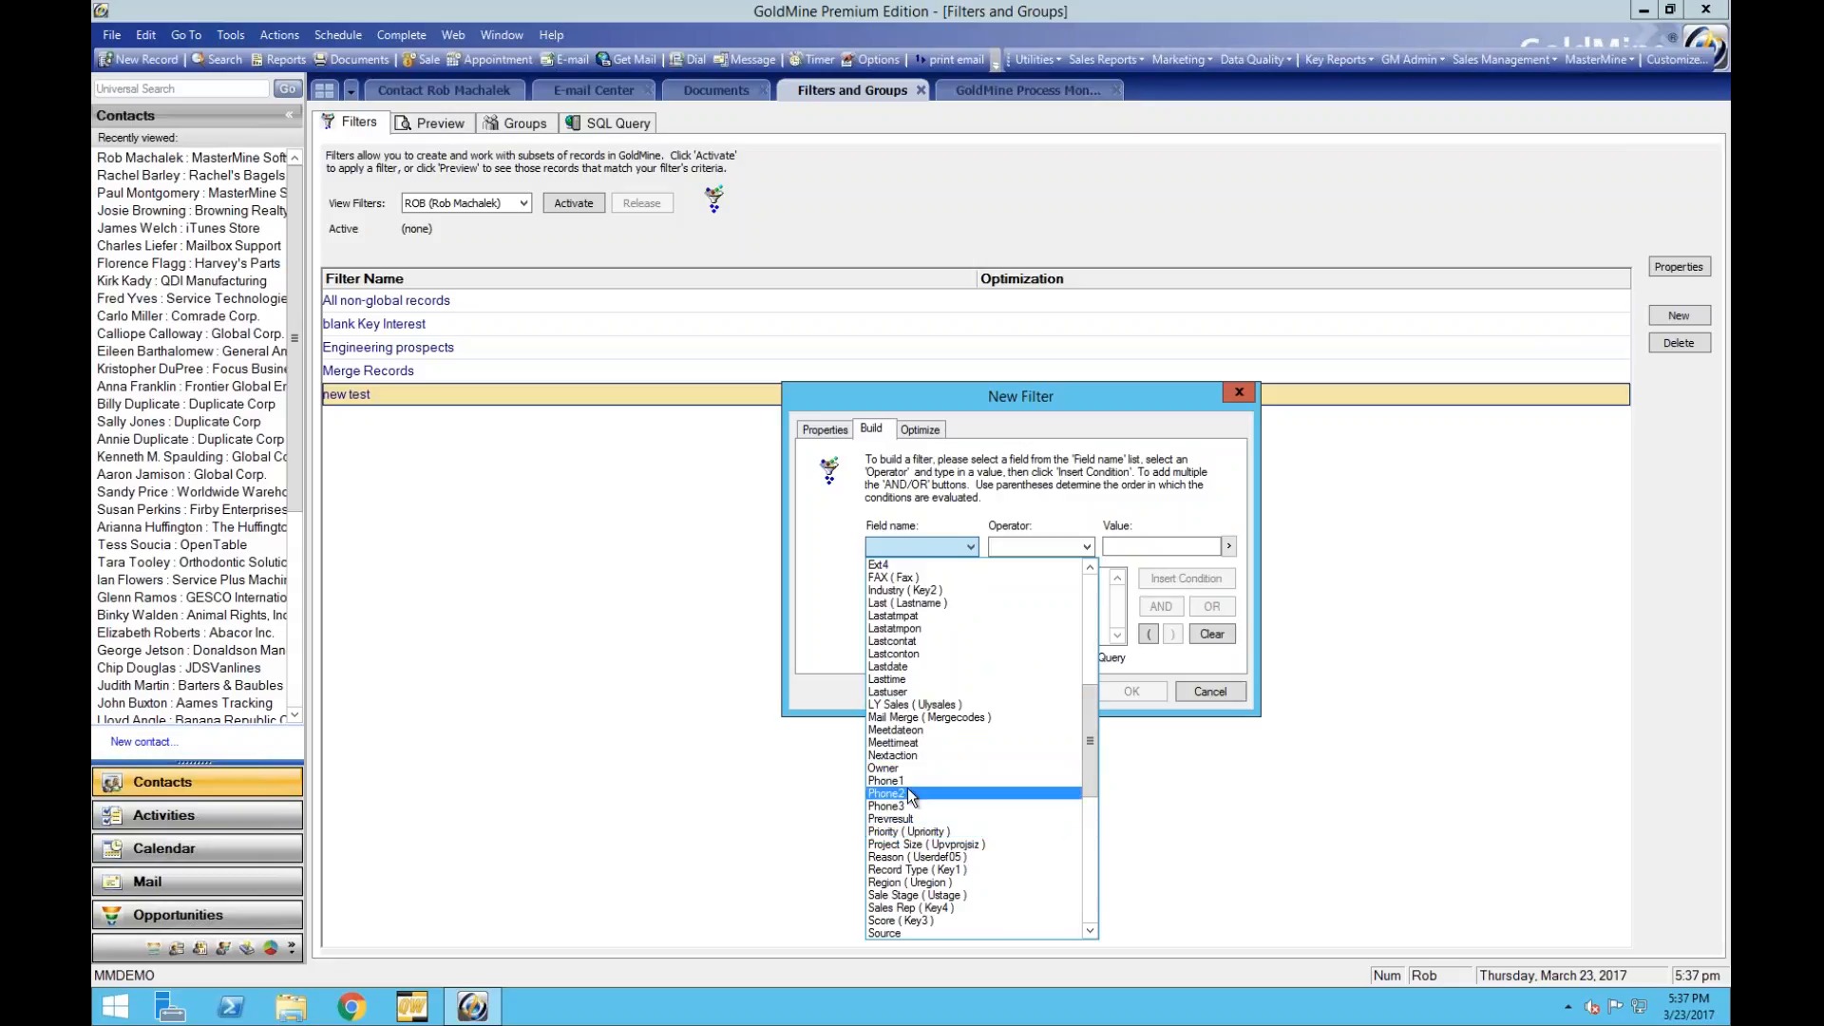
pyautogui.click(906, 870)
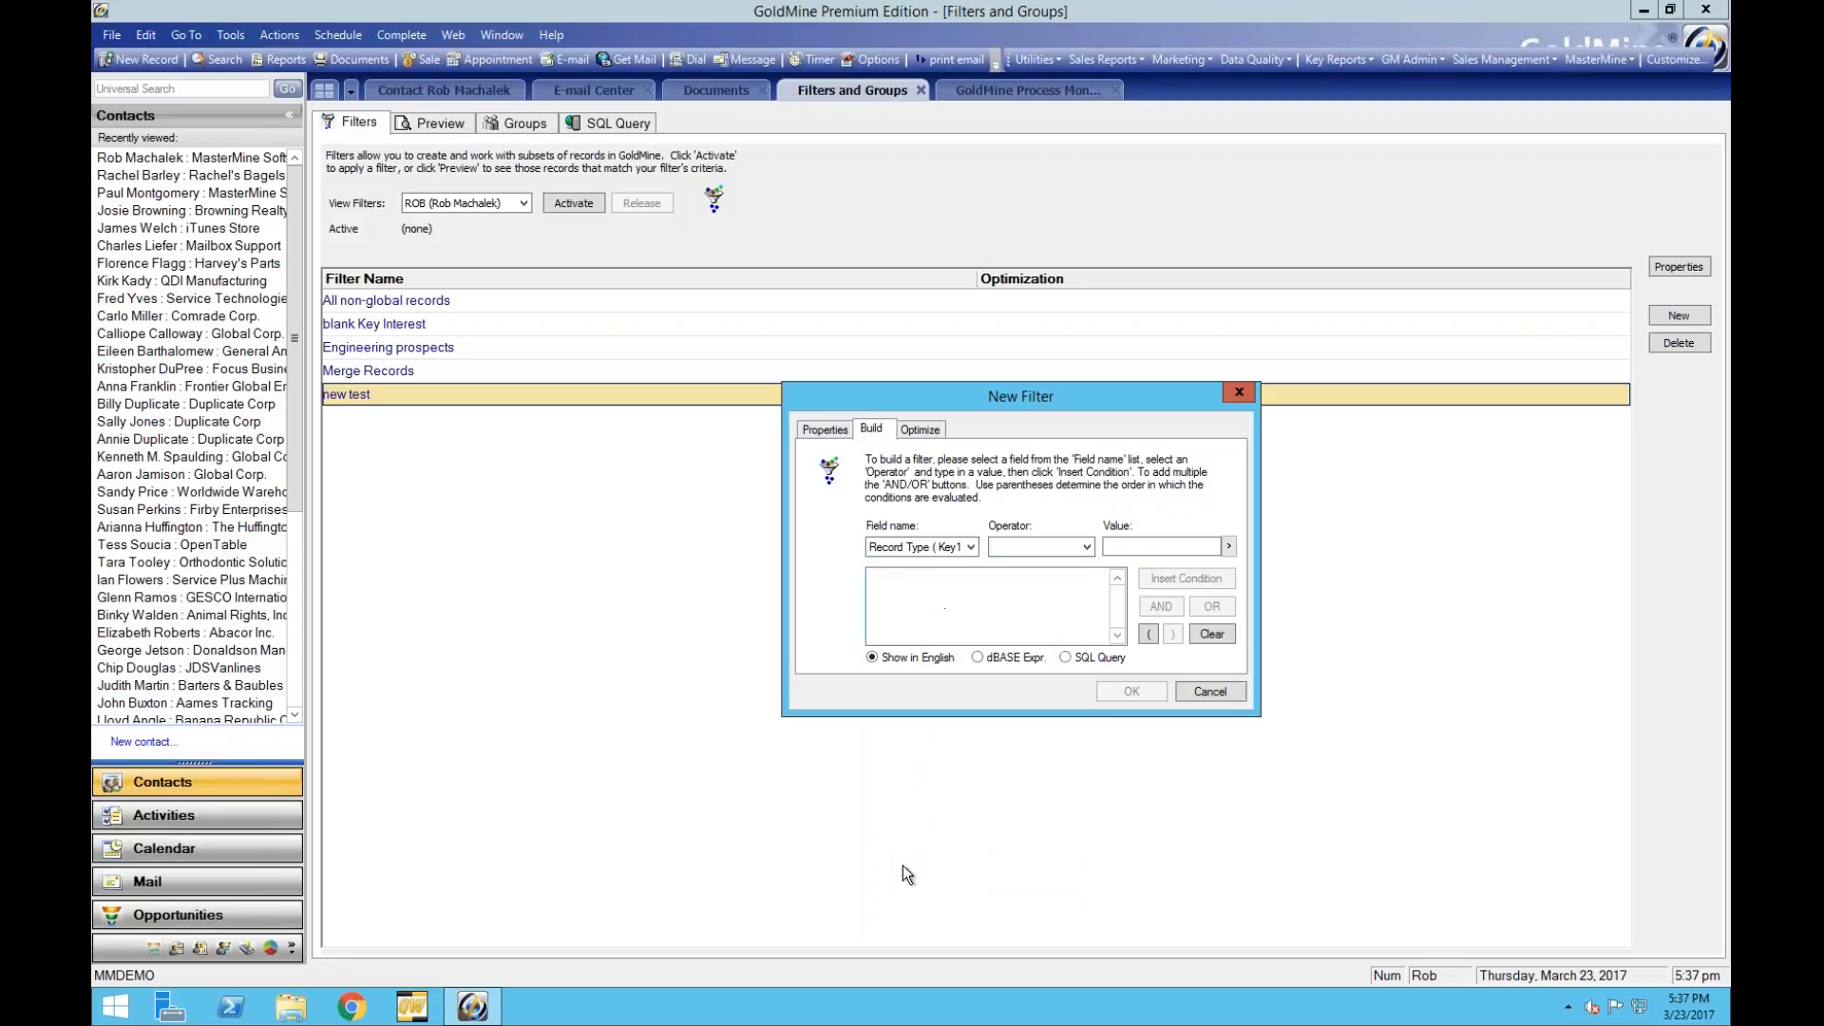
pyautogui.click(1079, 545)
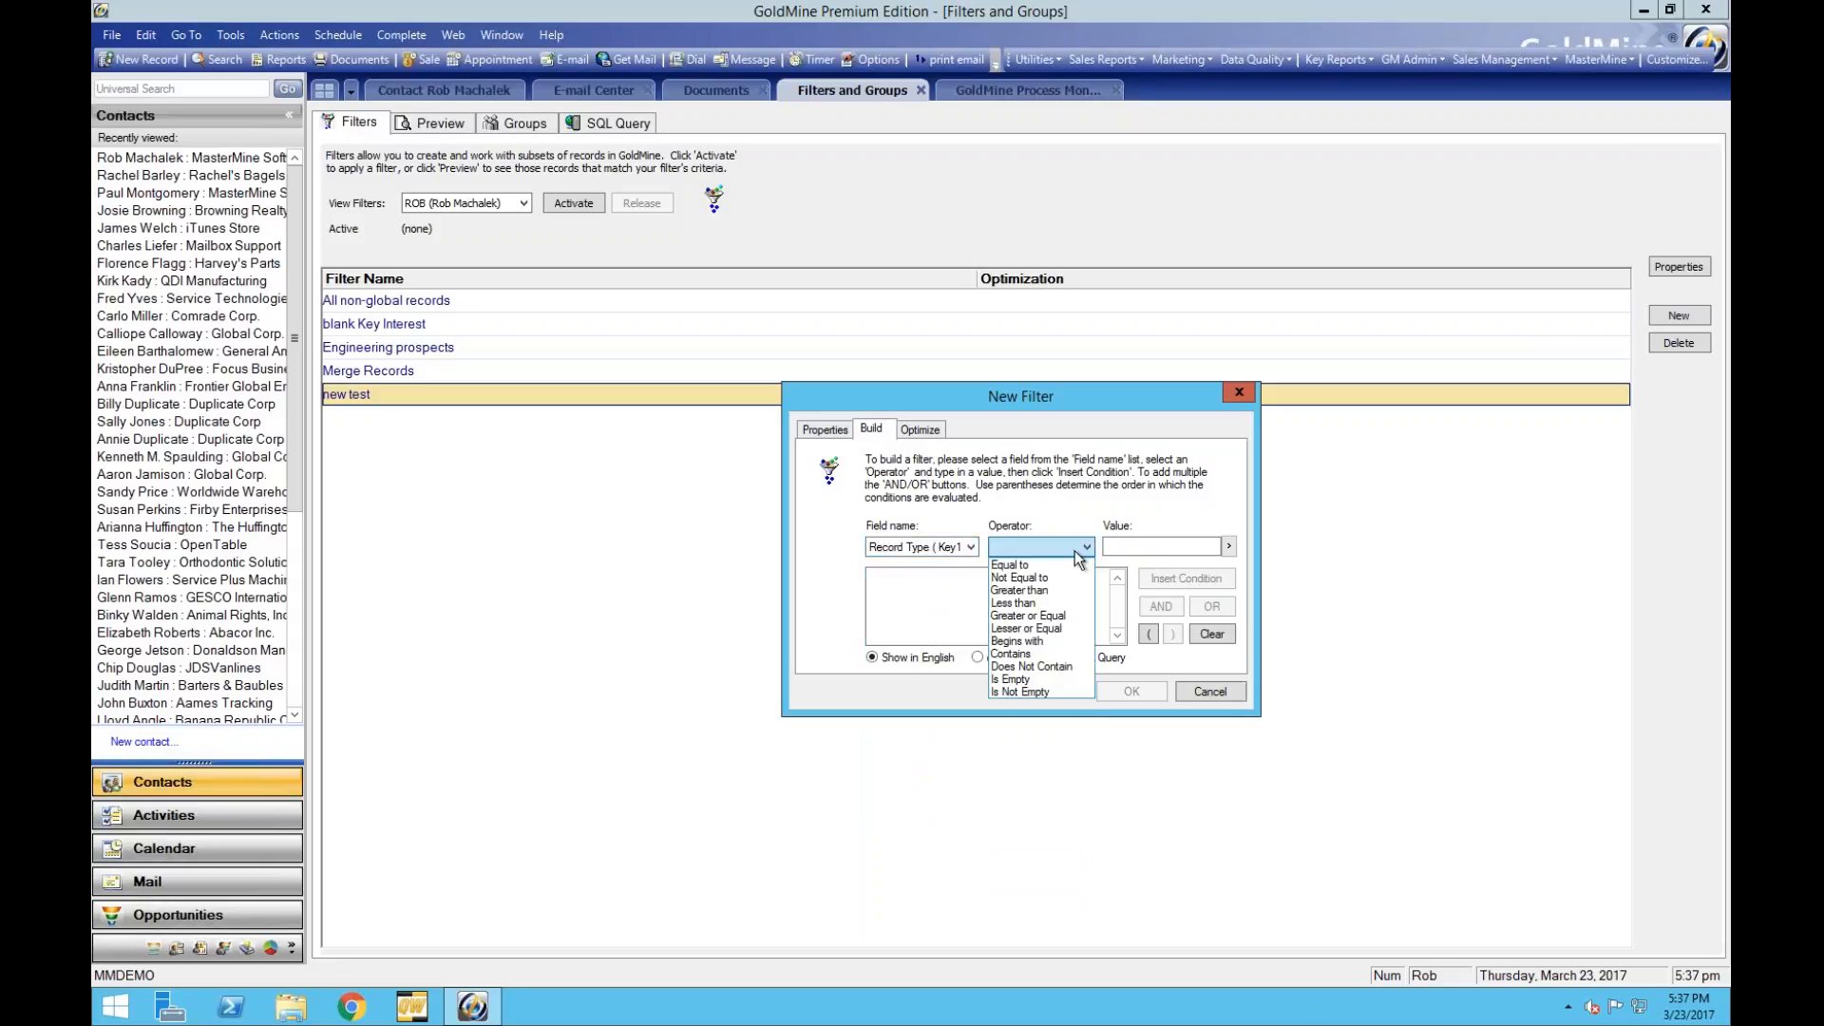
pyautogui.click(1017, 563)
pyautogui.click(1228, 546)
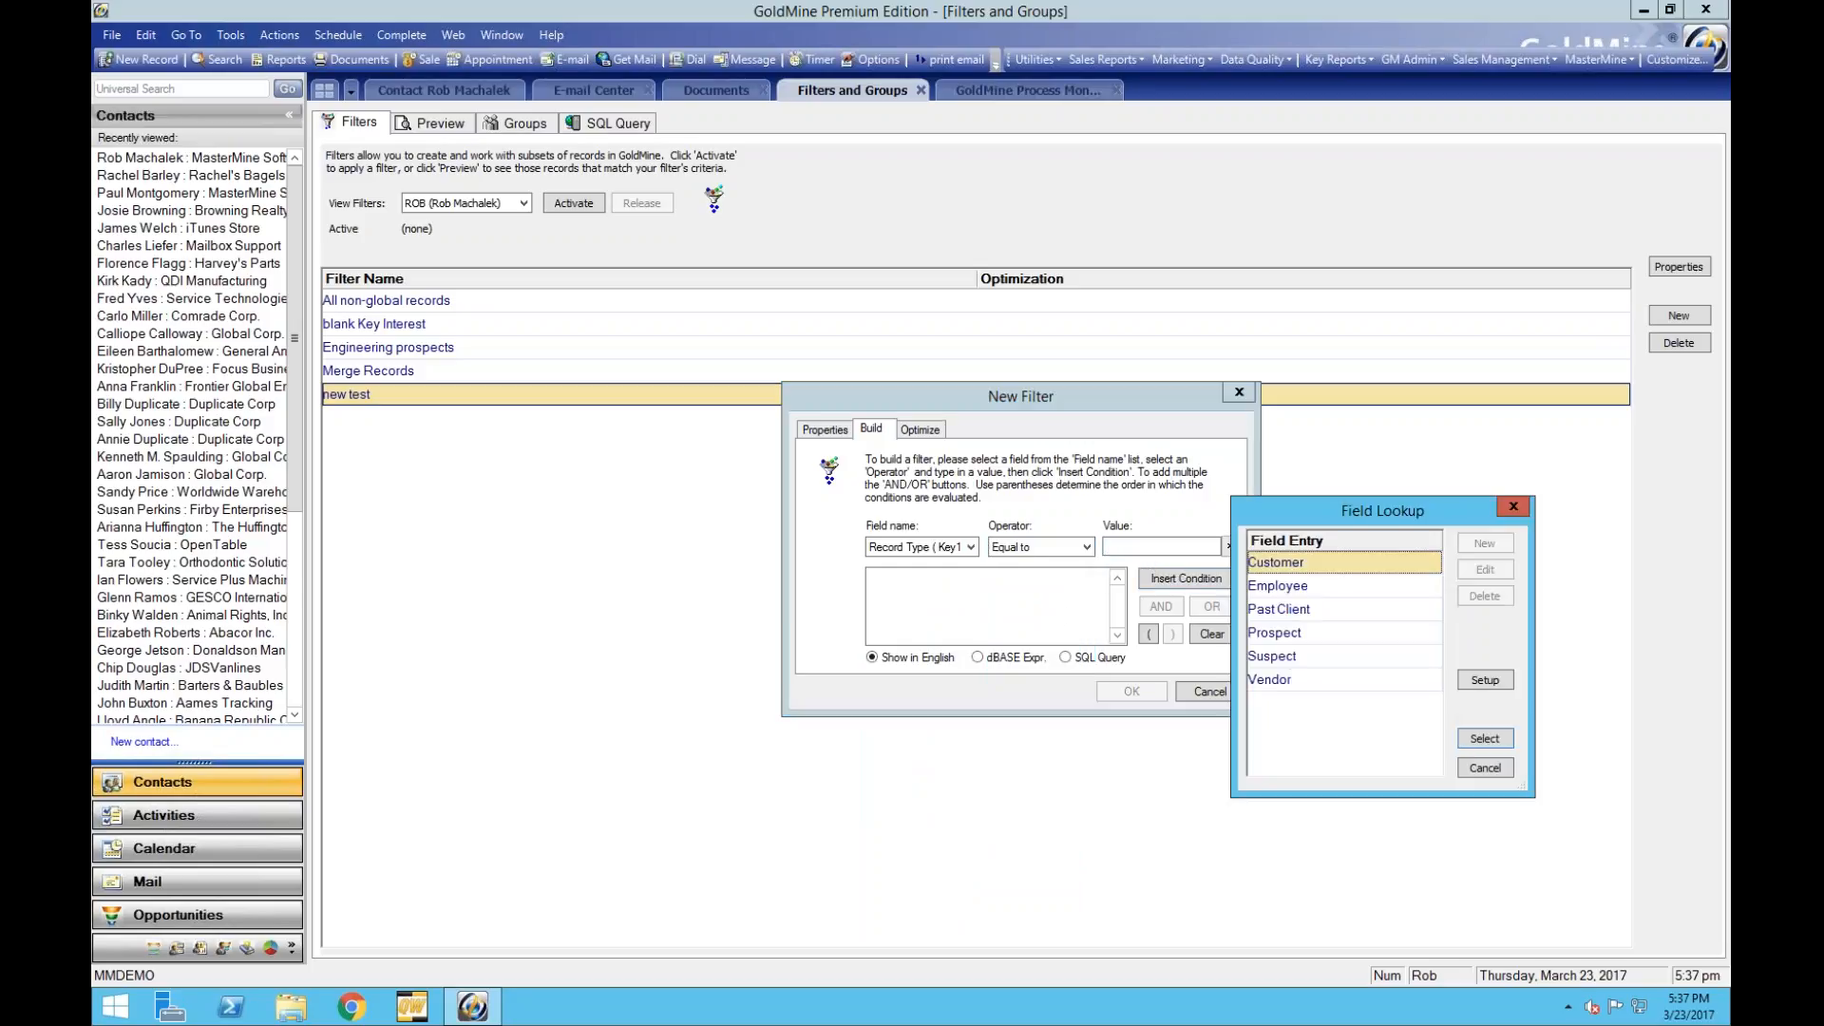
pyautogui.doubleClick(1292, 653)
pyautogui.click(1176, 579)
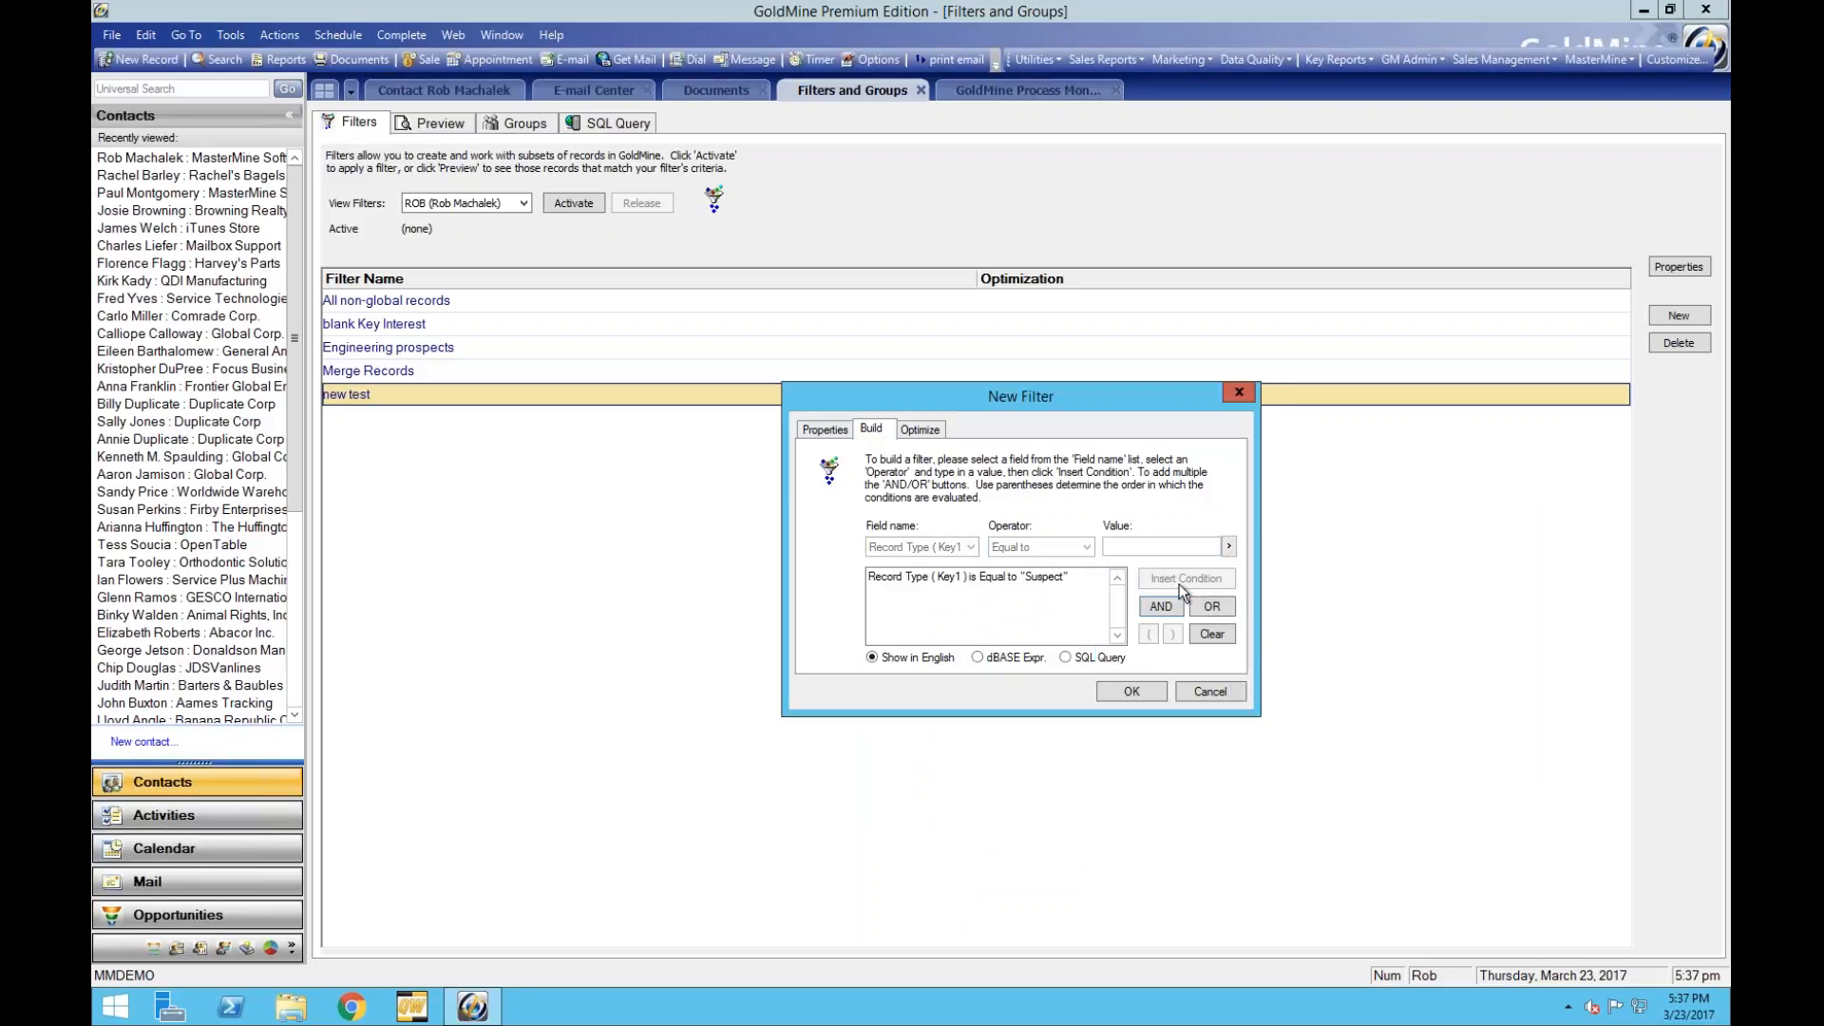
# Add an OR condition for Record Type (Key1) Equal to "Prospect" and save the filter.
pyautogui.click(1211, 606)
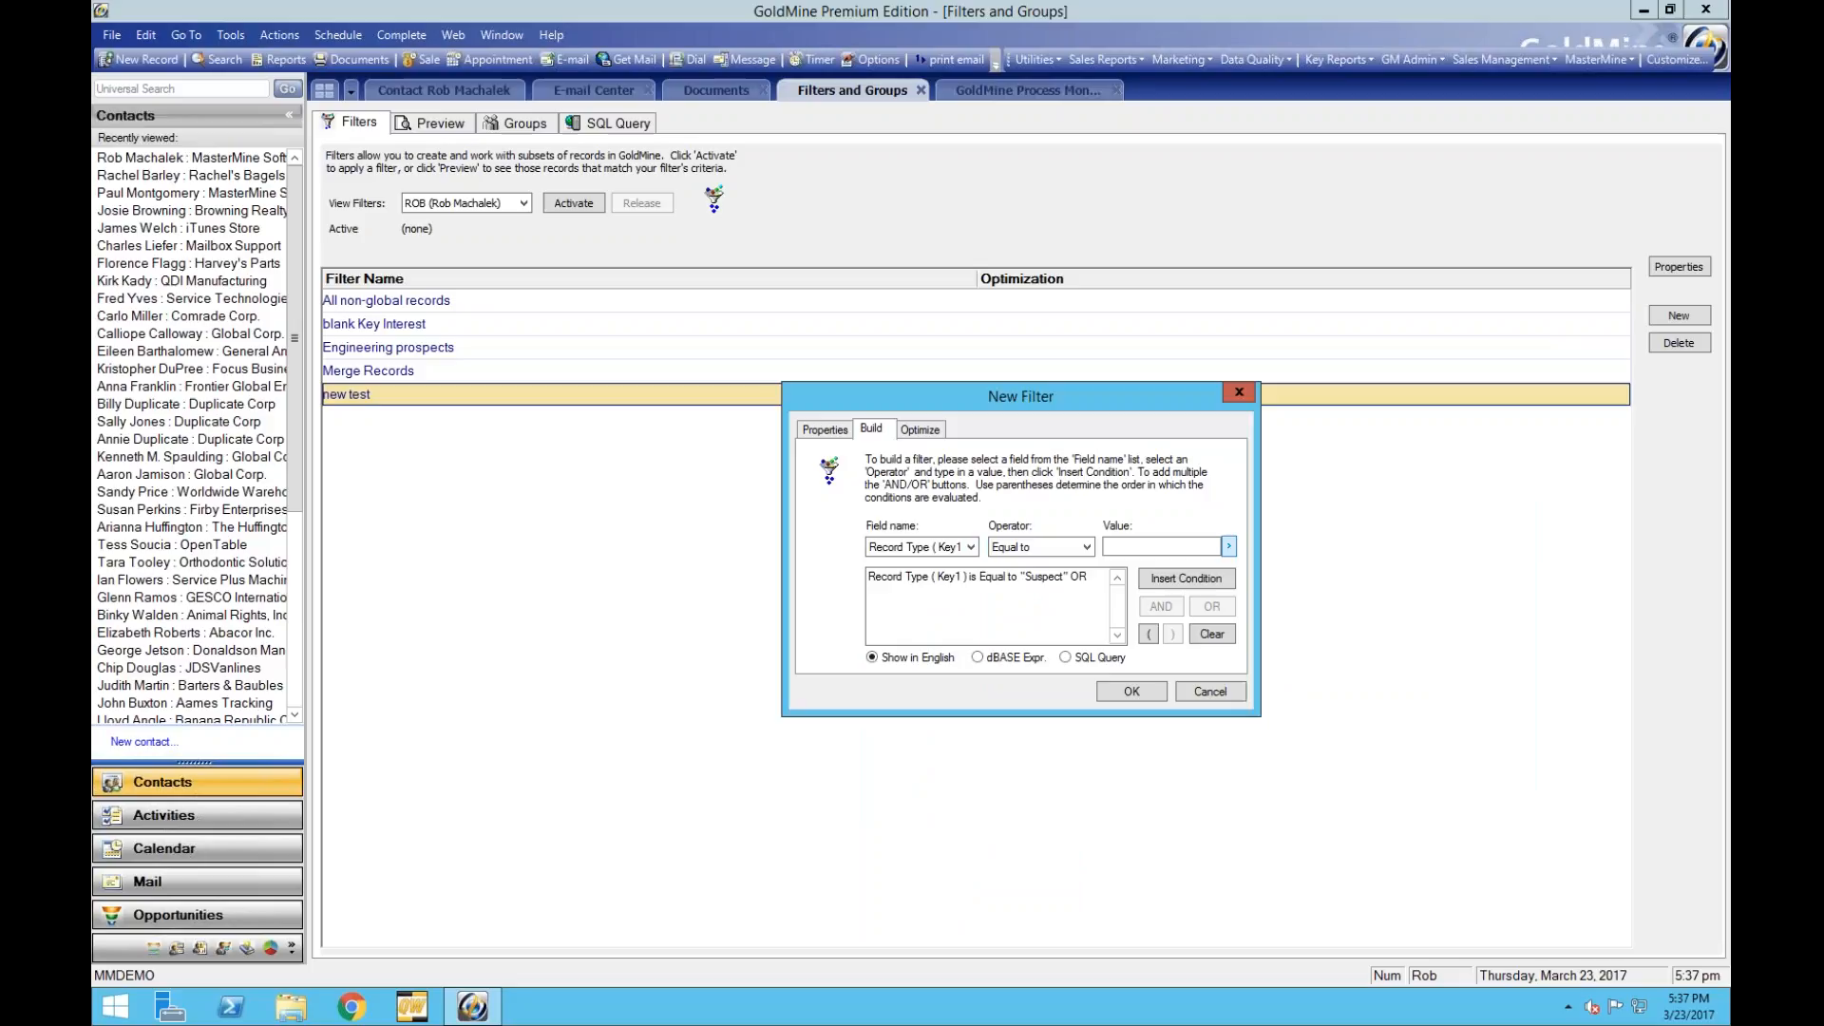
pyautogui.click(1228, 546)
pyautogui.click(1274, 633)
pyautogui.doubleClick(1274, 633)
pyautogui.click(1170, 577)
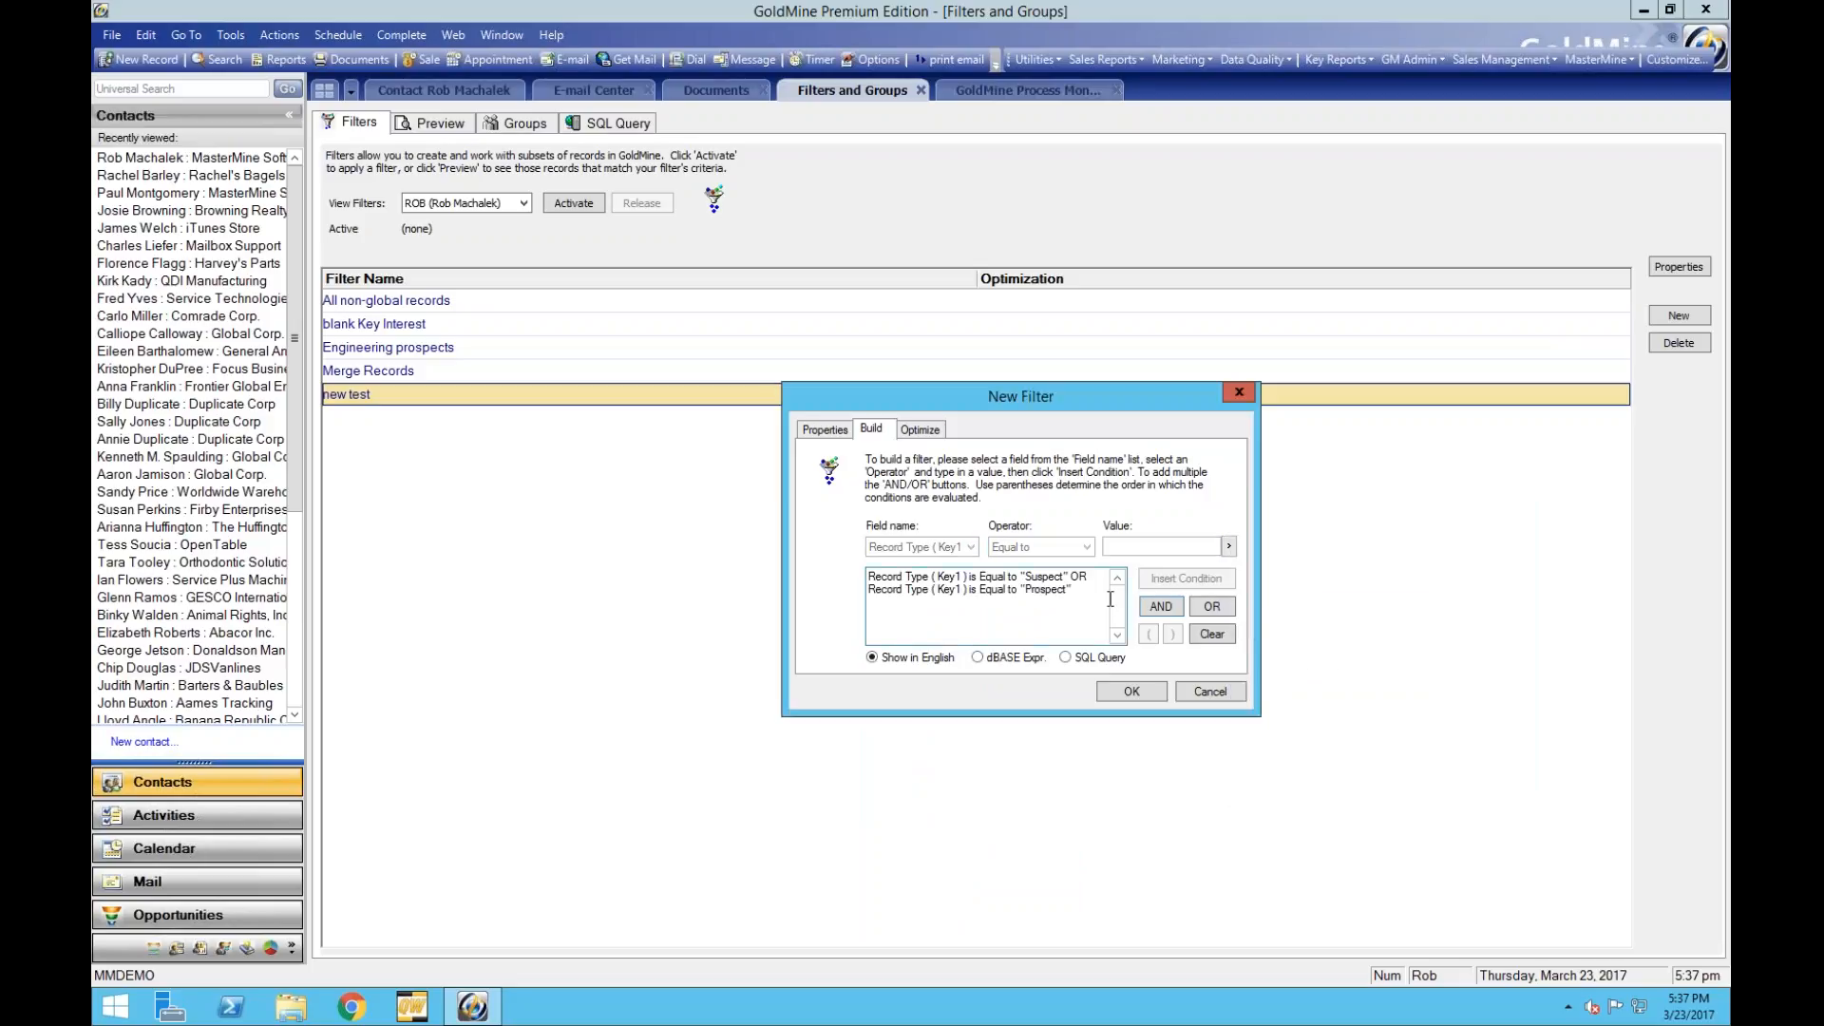
pyautogui.click(1131, 691)
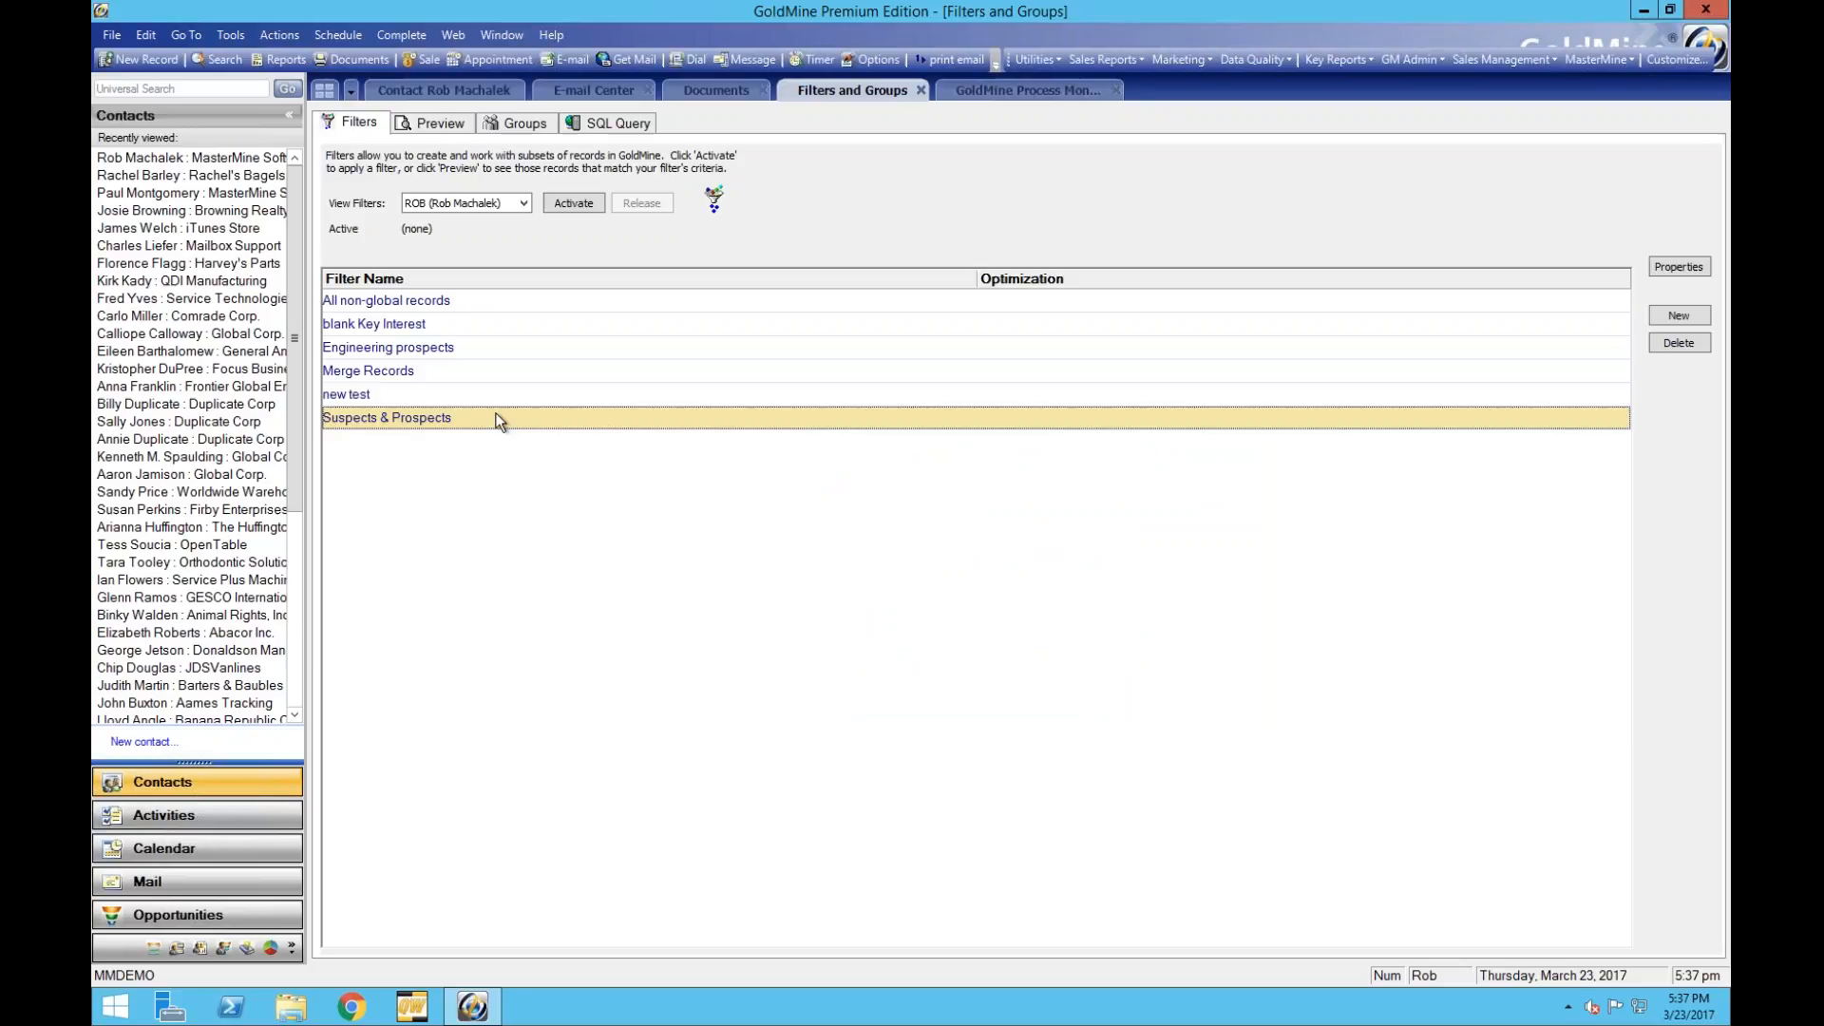
# Count the contact records that match the "Suspects & Prospects" filter.
pyautogui.rightClick(464, 415)
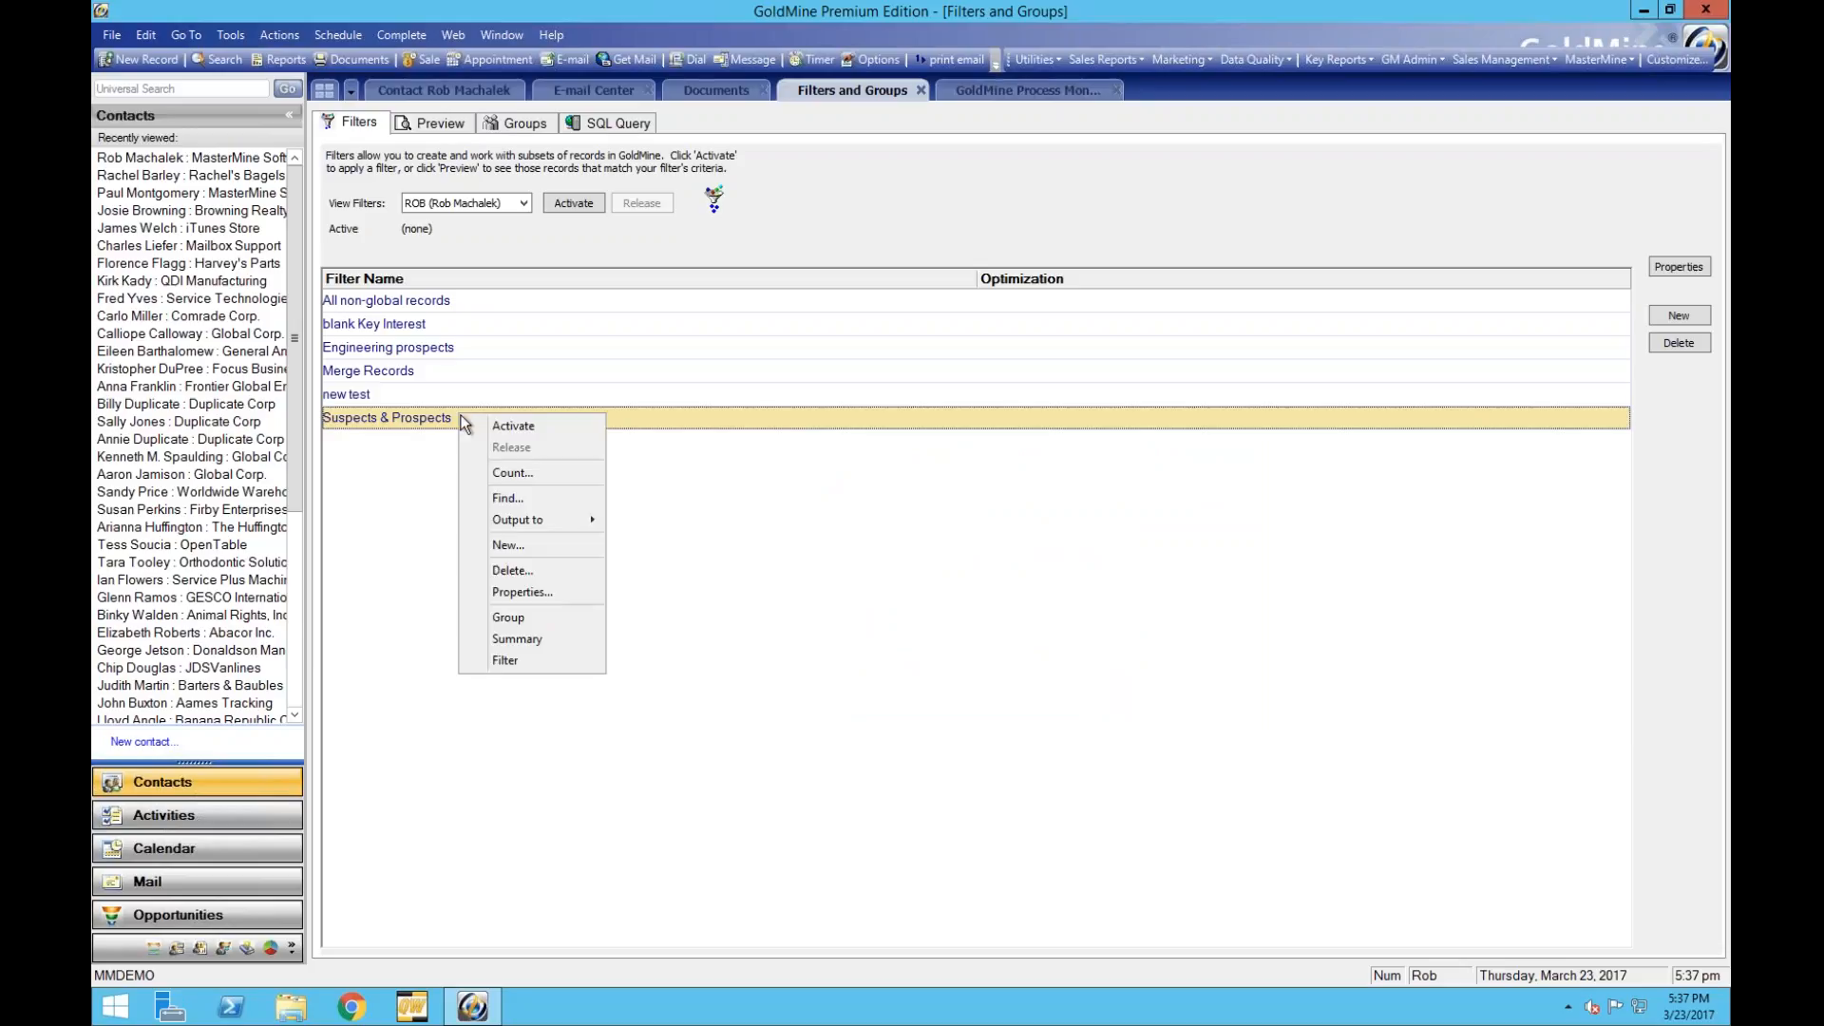
pyautogui.click(518, 473)
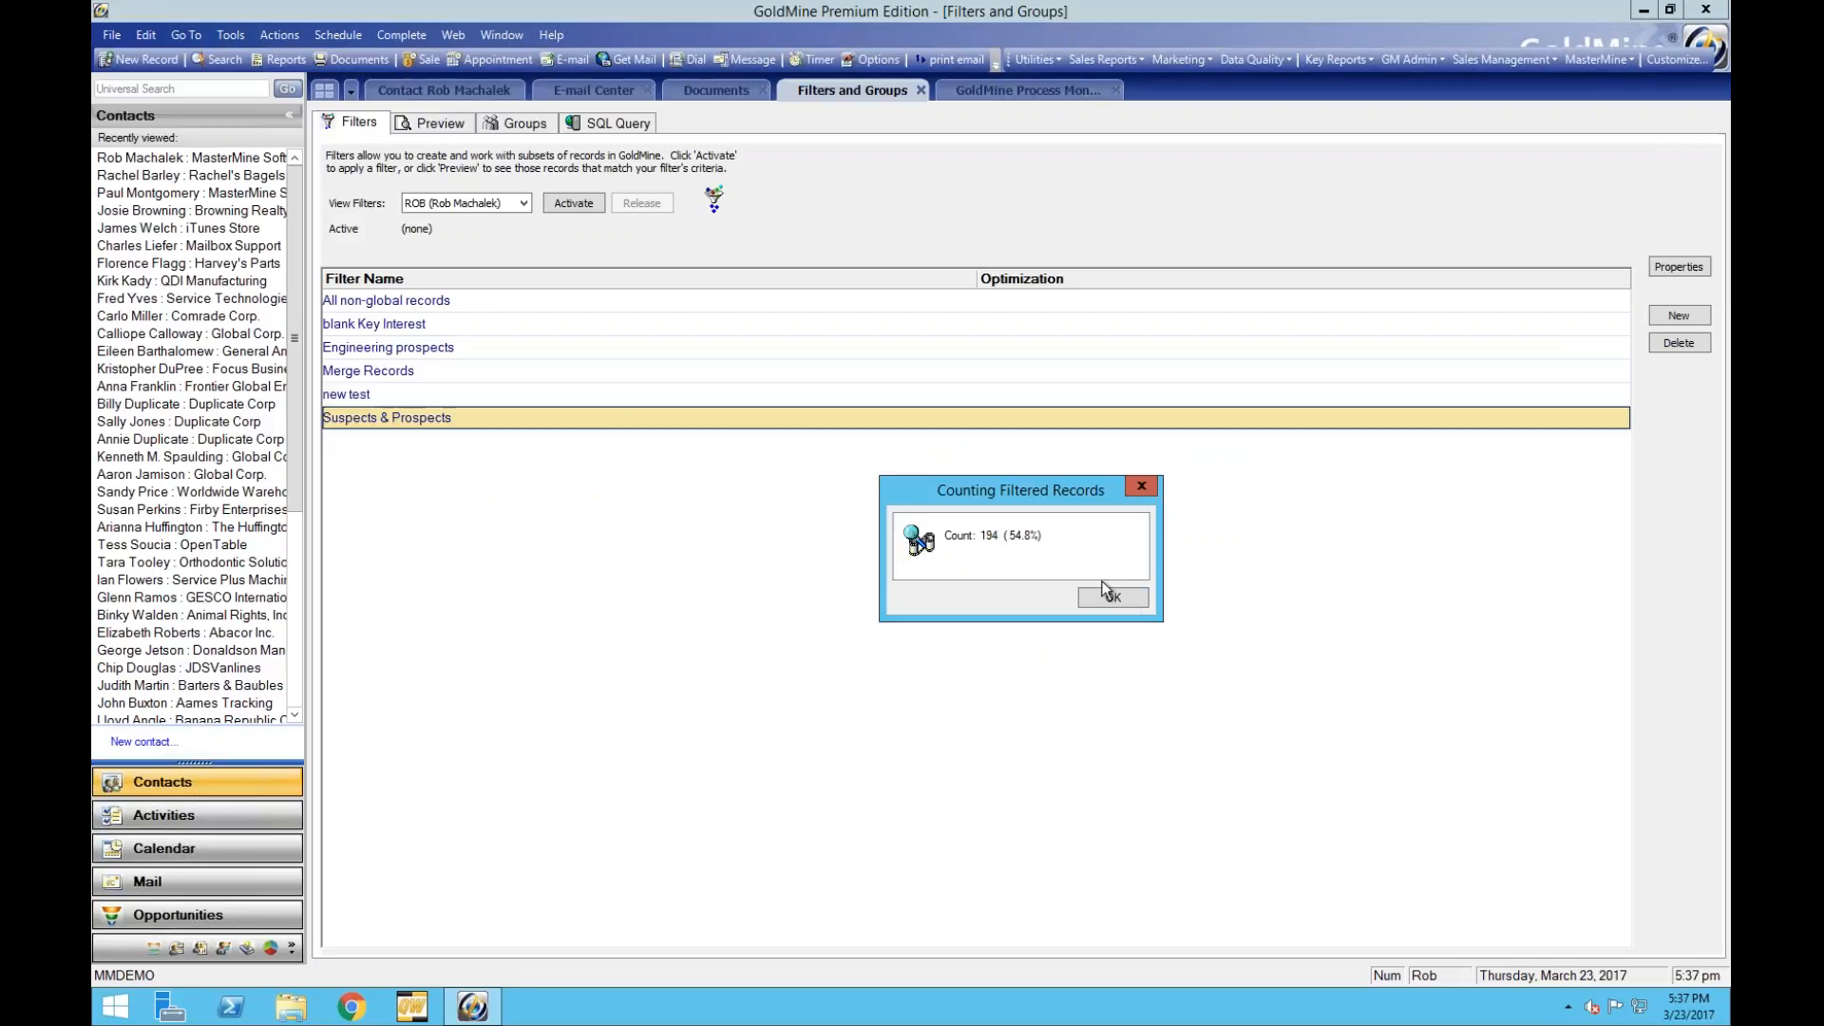
pyautogui.click(1125, 596)
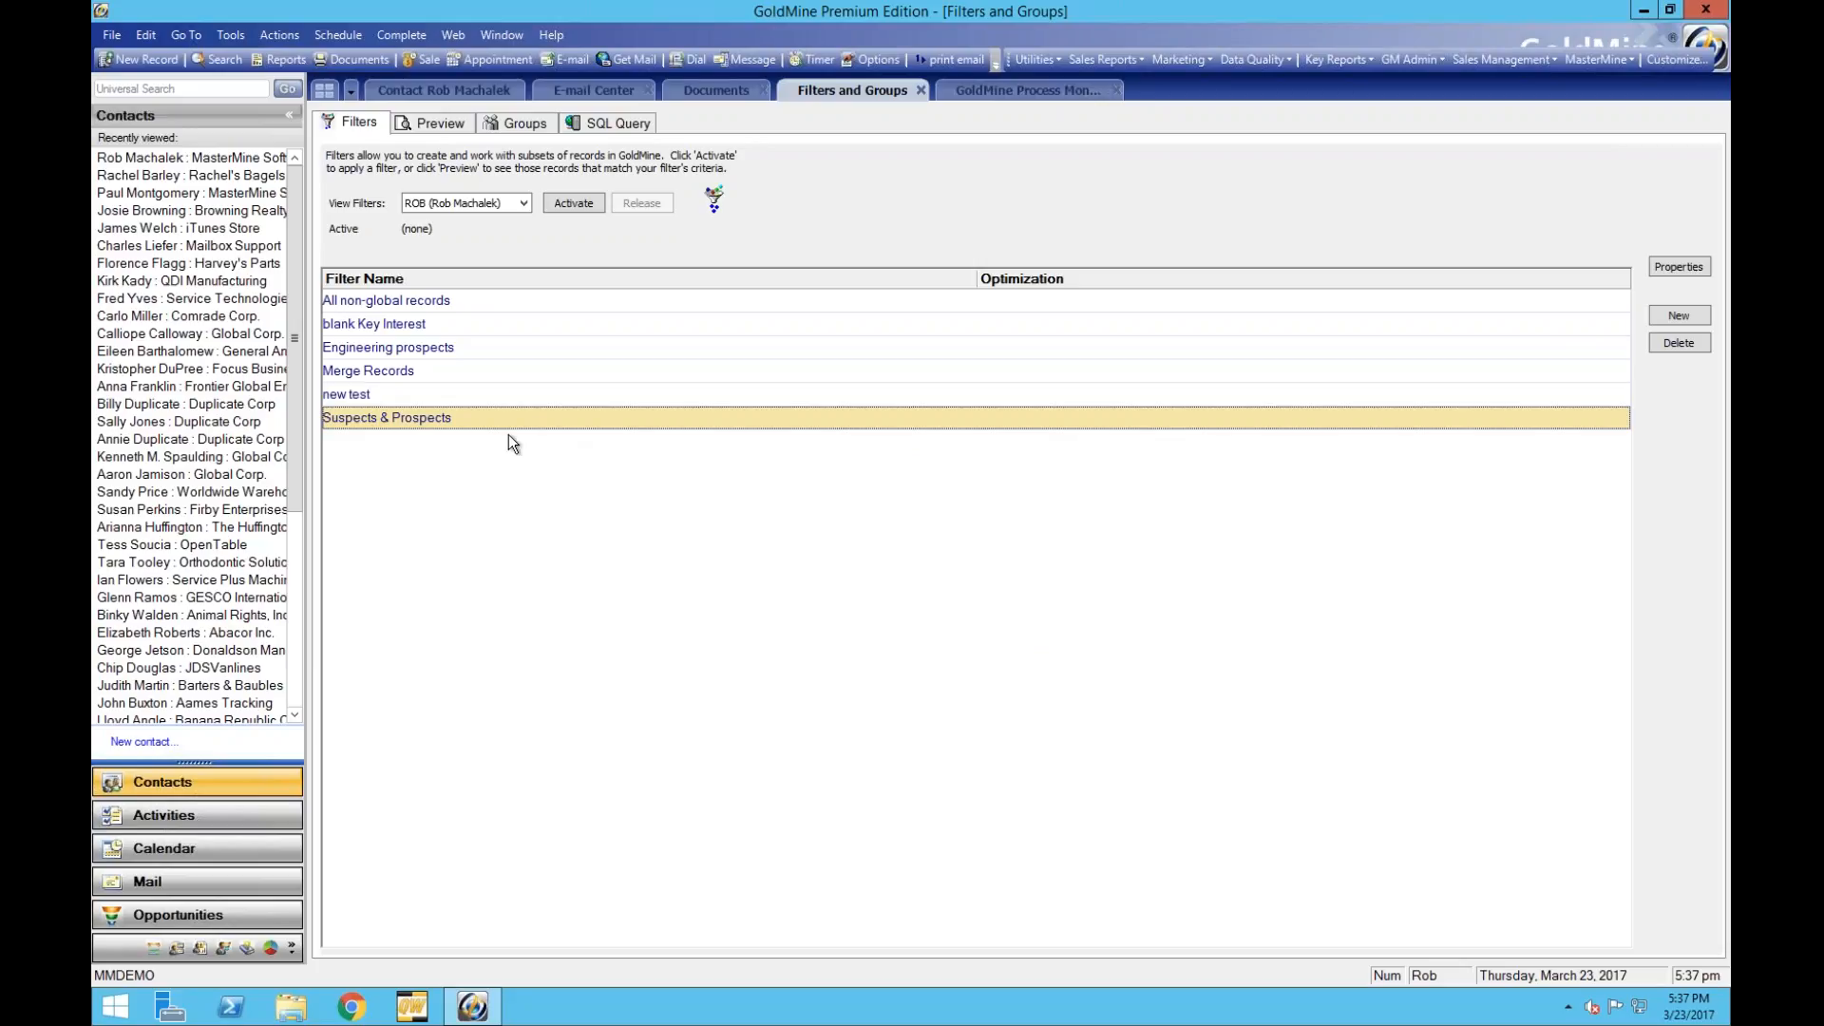
# Begin an e-mail merge from the contact record using the "You need a Thneed!" template from the user's own templates.
pyautogui.click(396, 83)
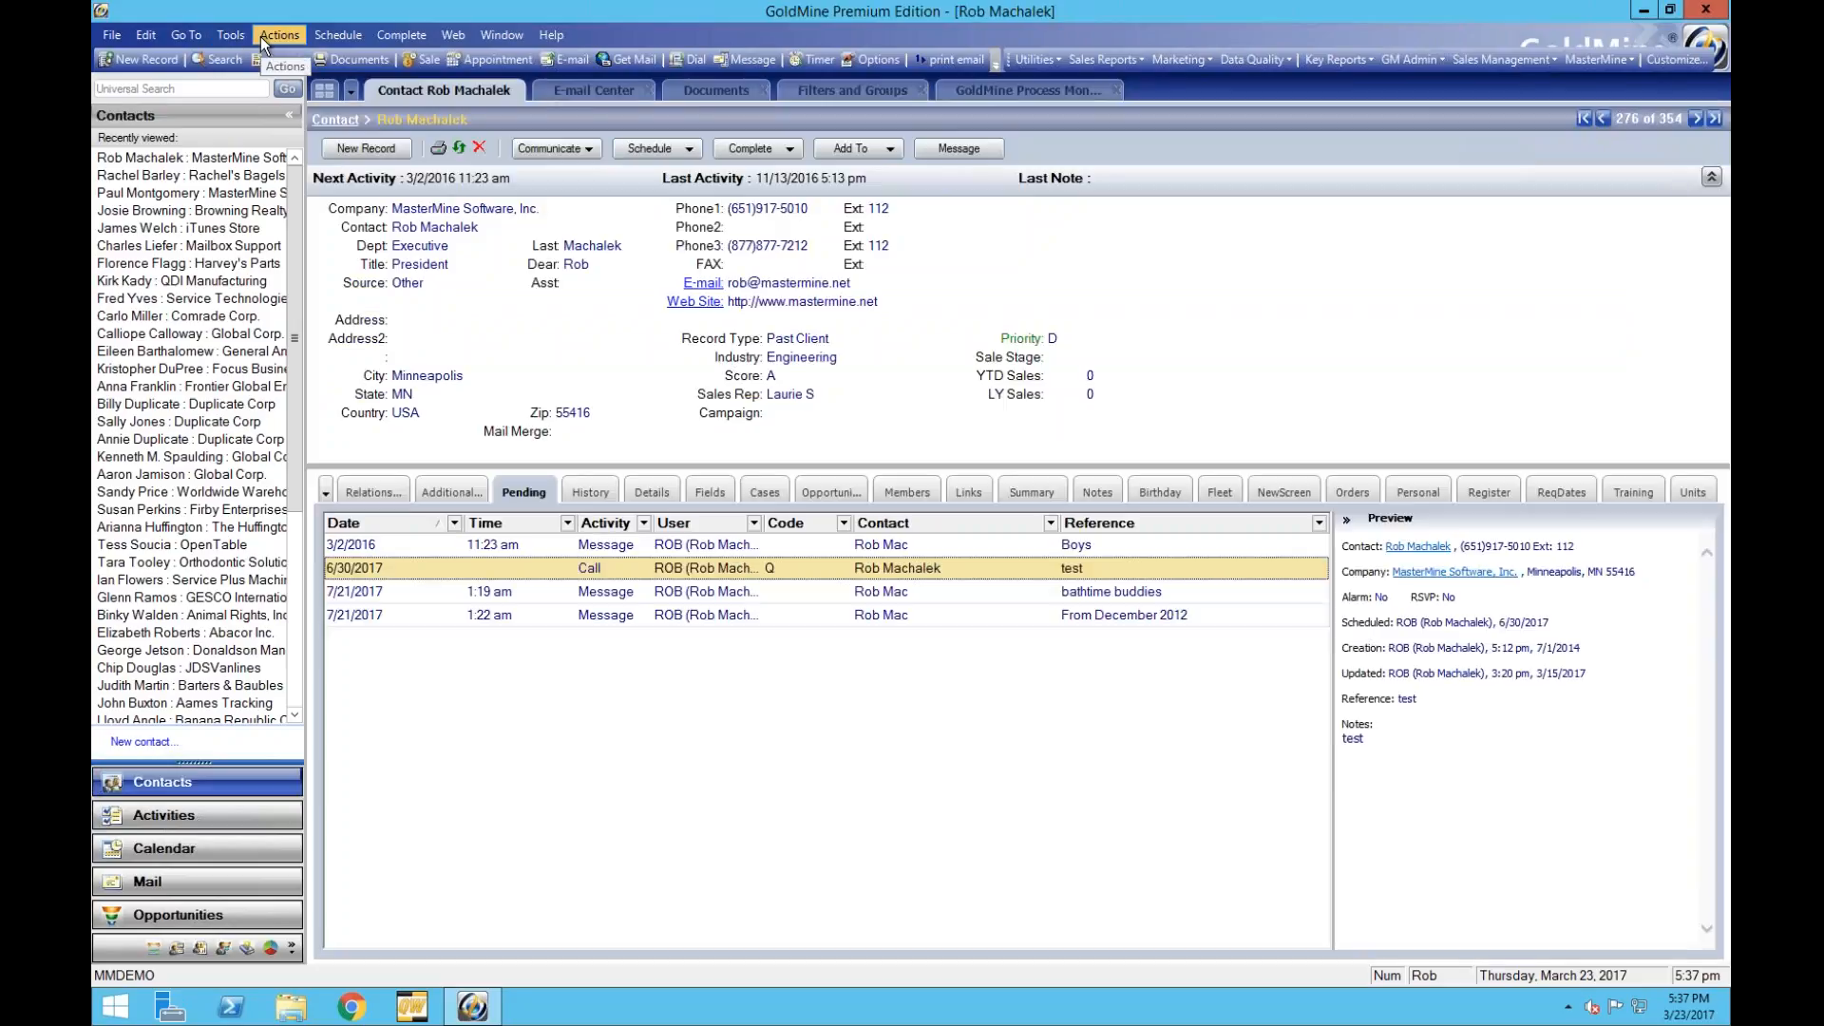
pyautogui.click(229, 34)
pyautogui.click(271, 36)
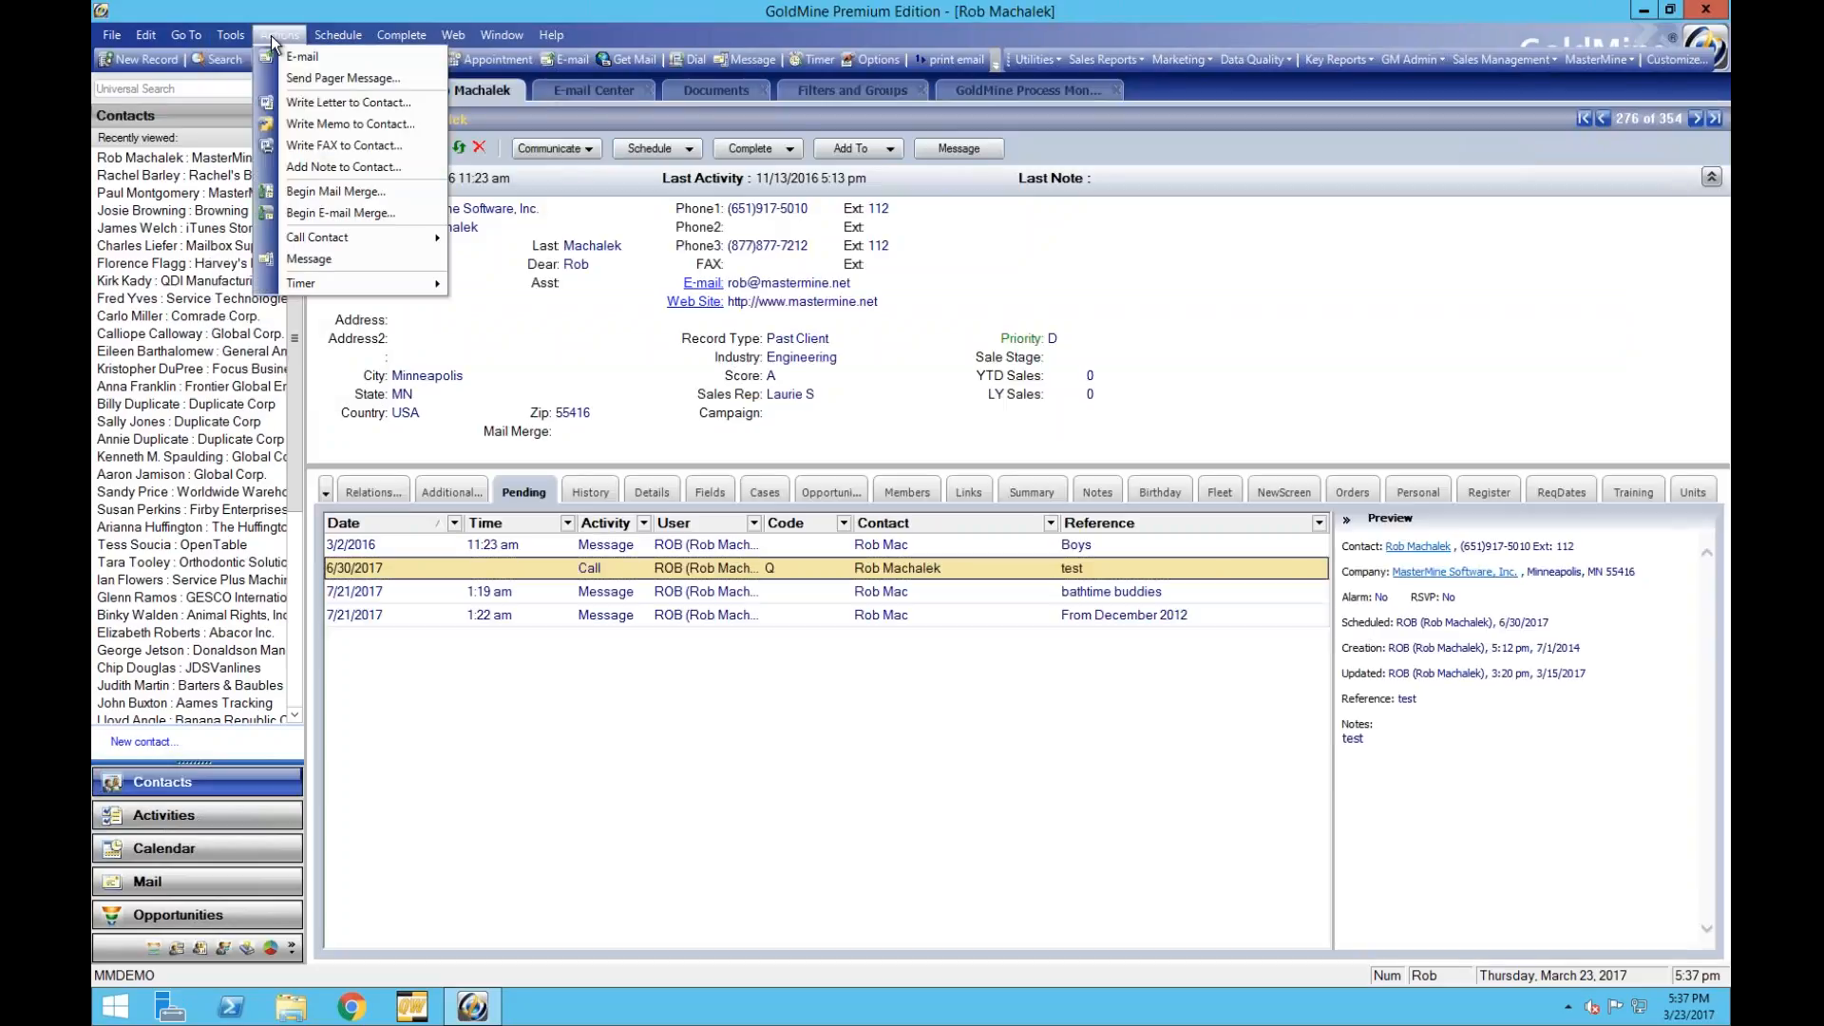
pyautogui.click(305, 215)
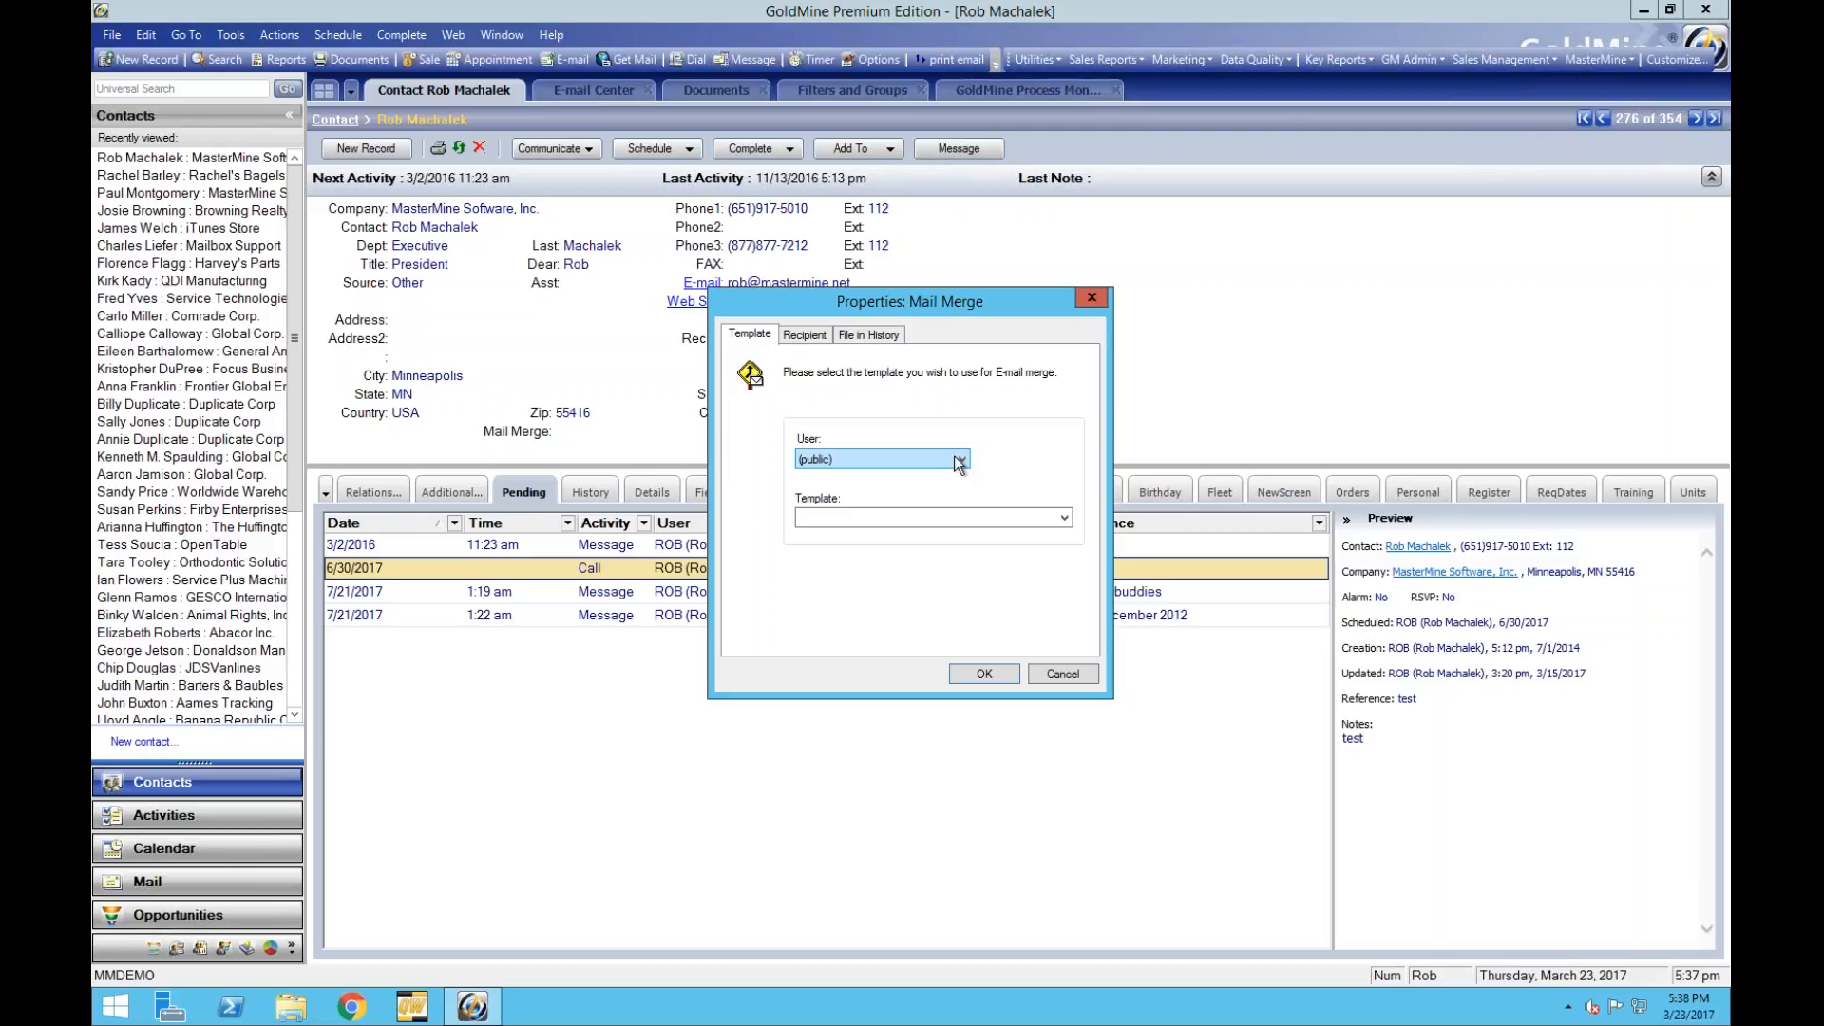
pyautogui.click(961, 463)
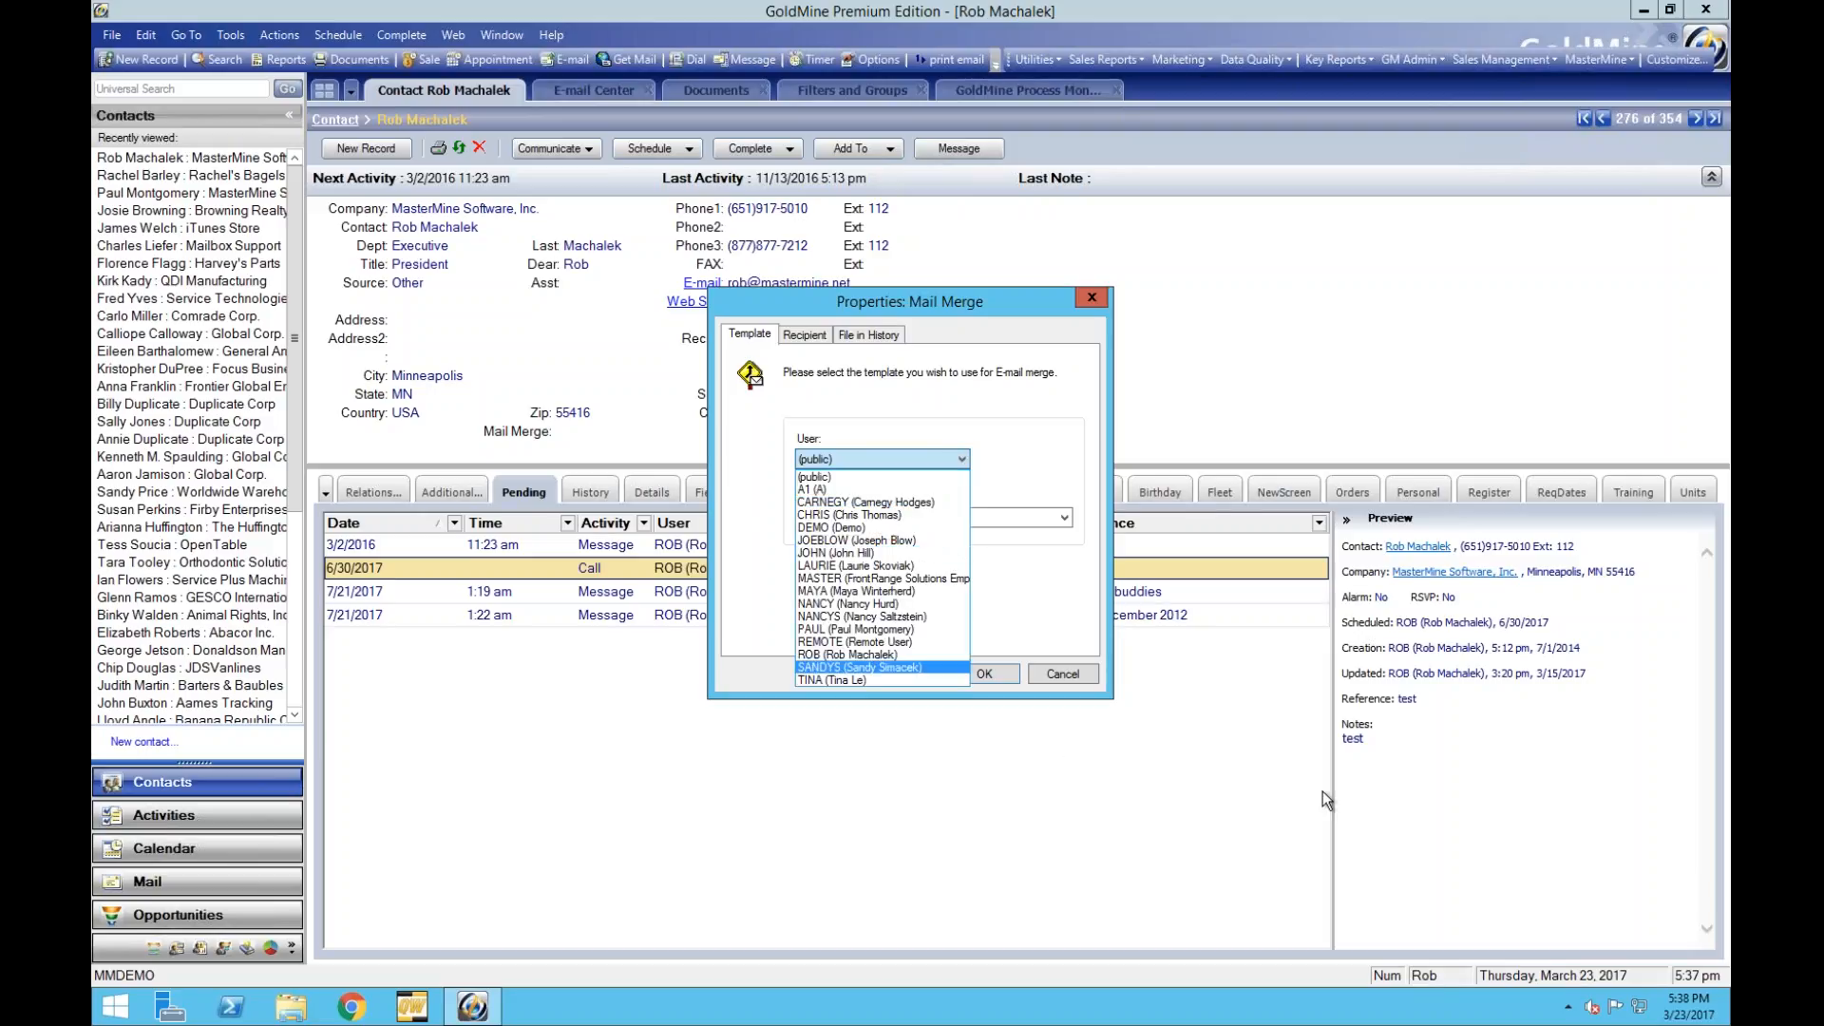
pyautogui.click(828, 650)
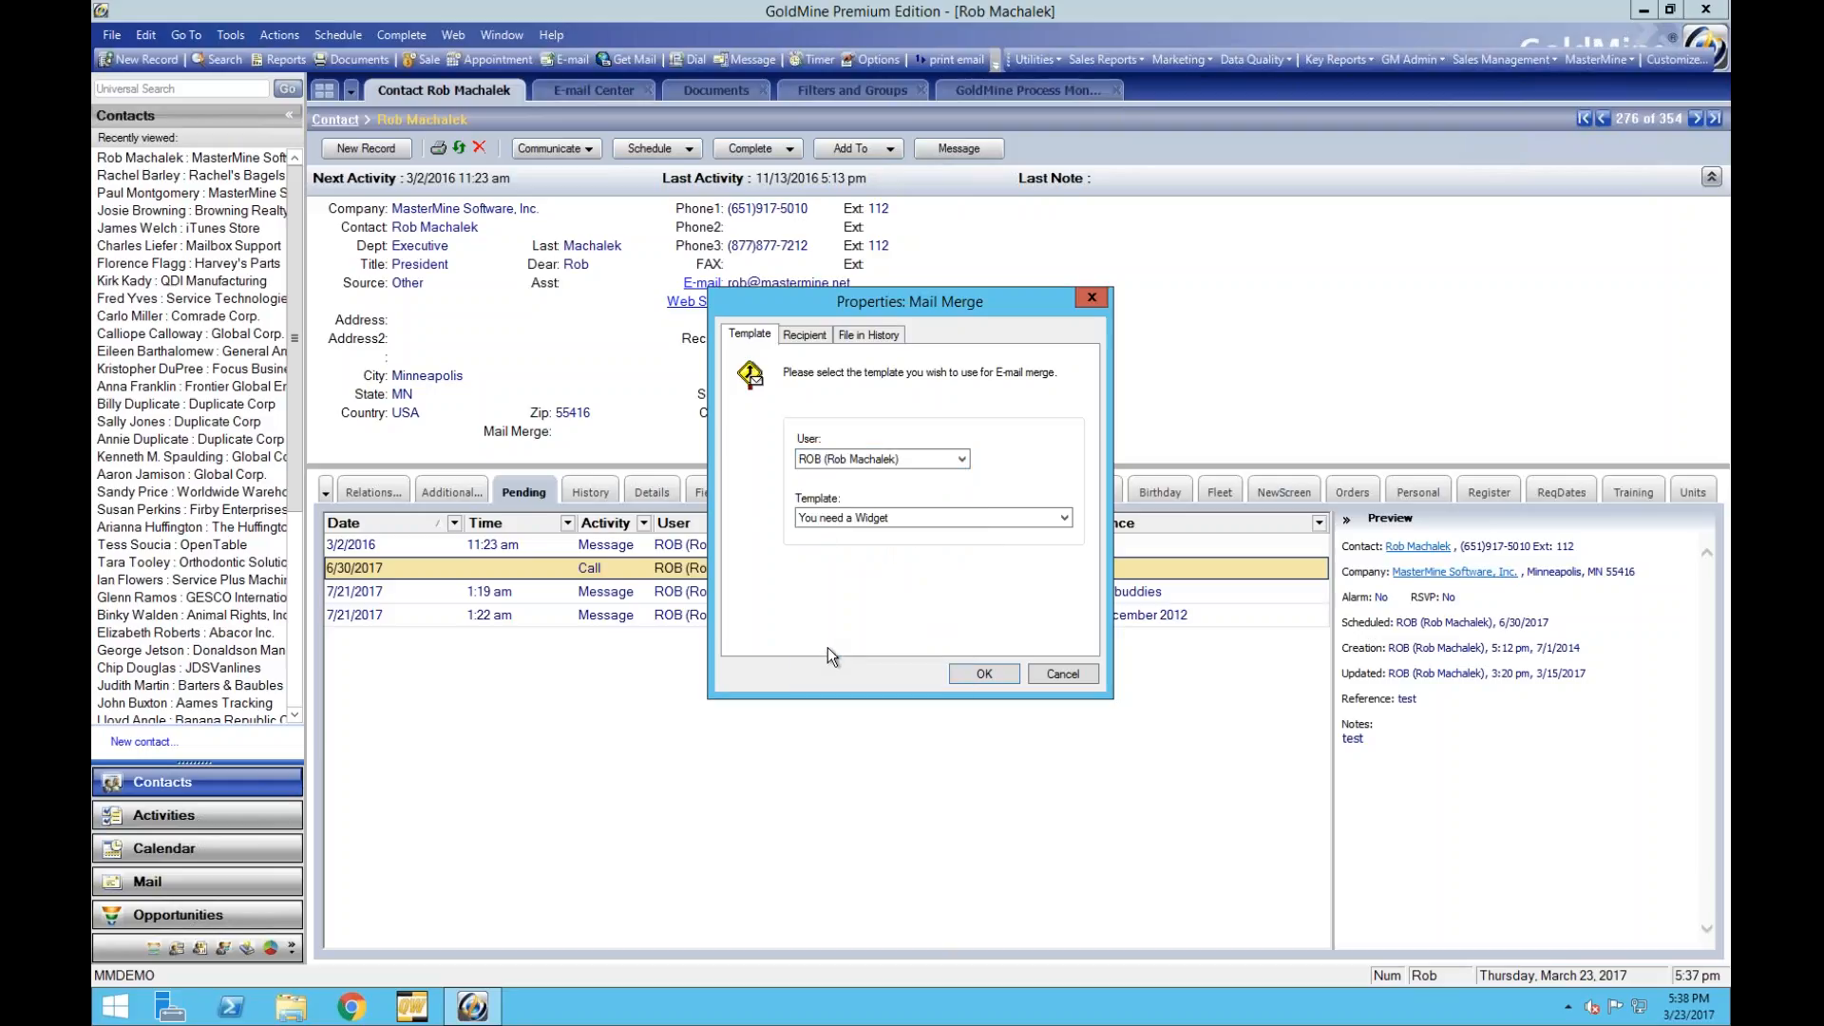
pyautogui.click(1064, 518)
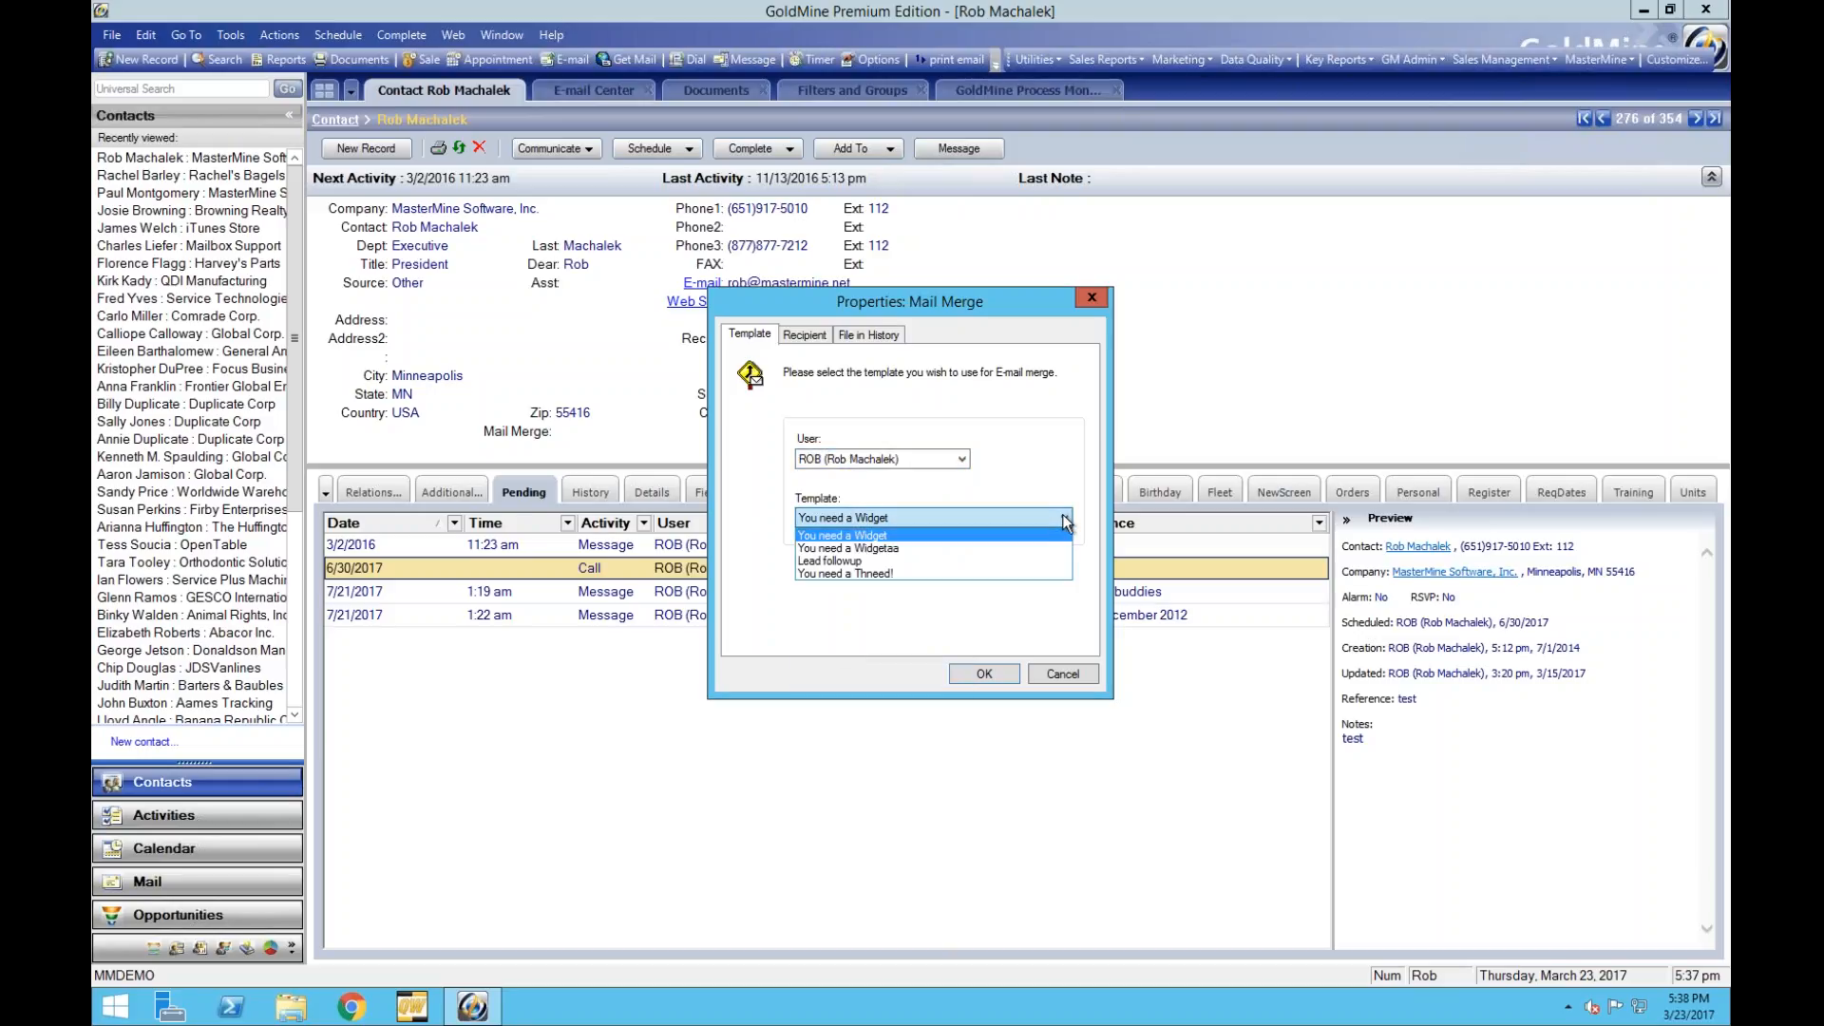
pyautogui.click(868, 575)
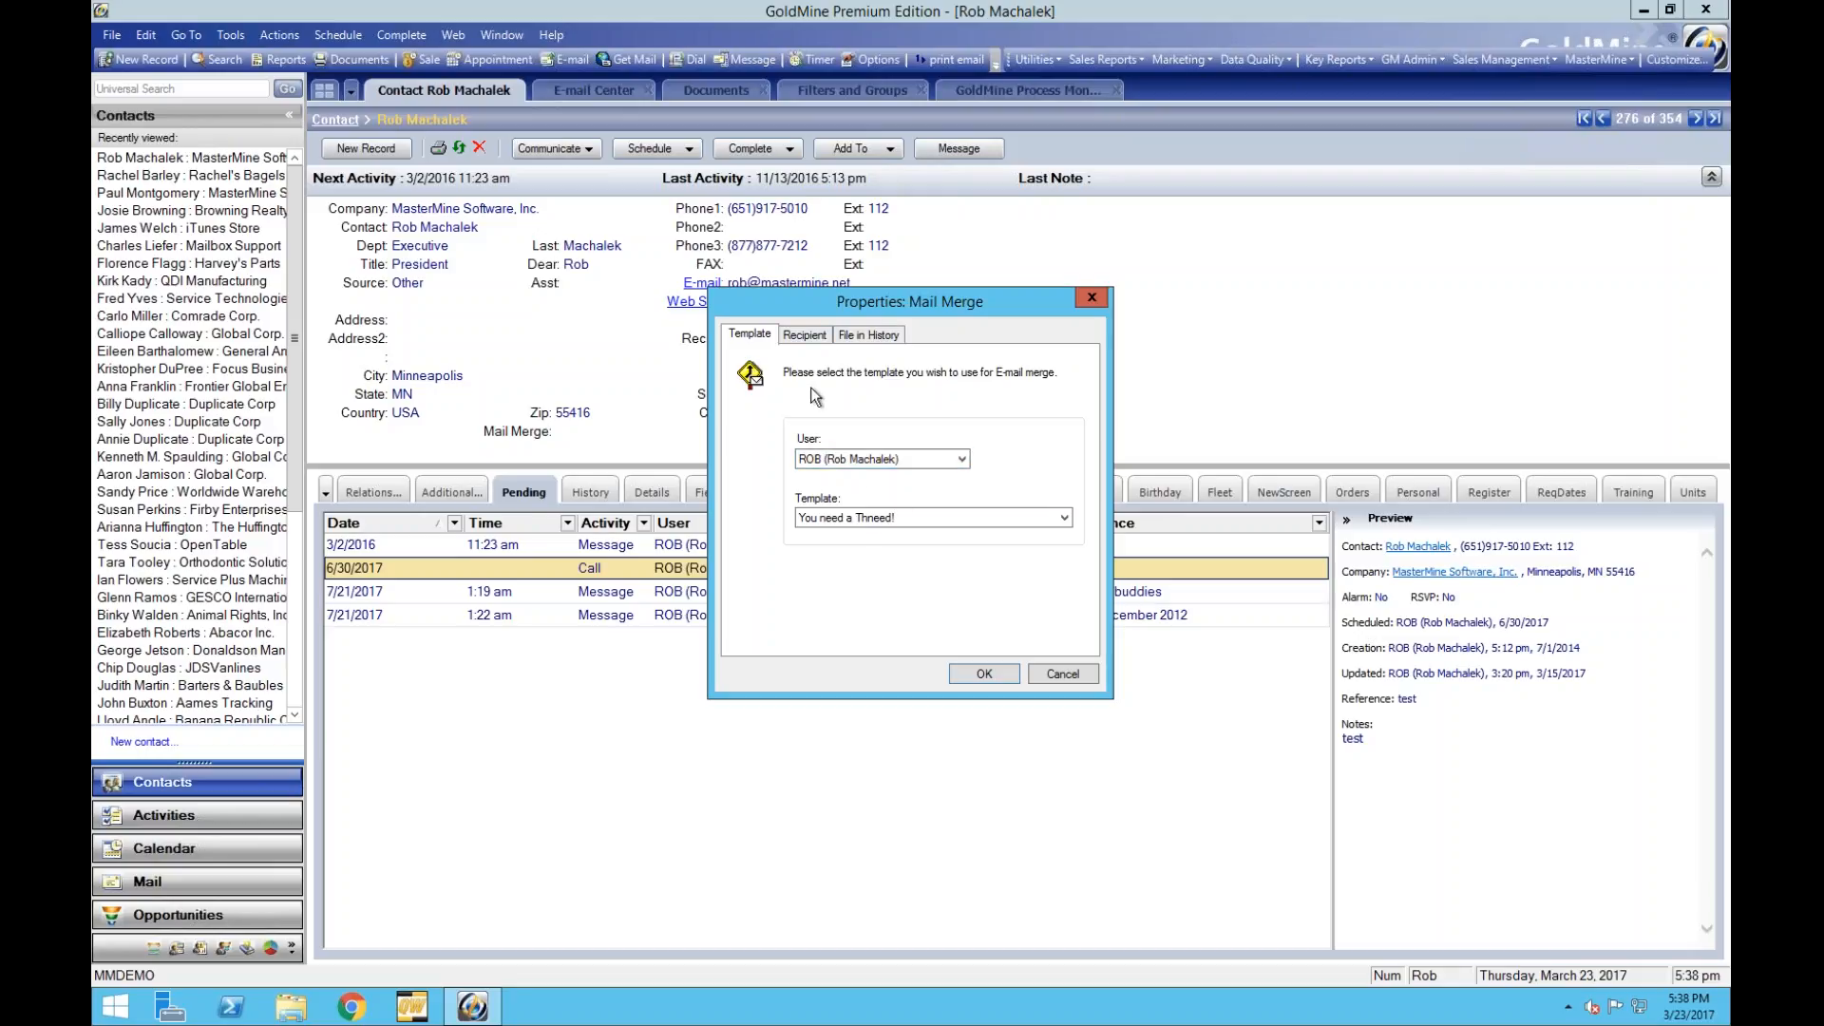
# Set the merge recipients to the "Suspects & Prospects" filter, include additional contacts, and run the merge with Queue for delivery.
pyautogui.click(803, 337)
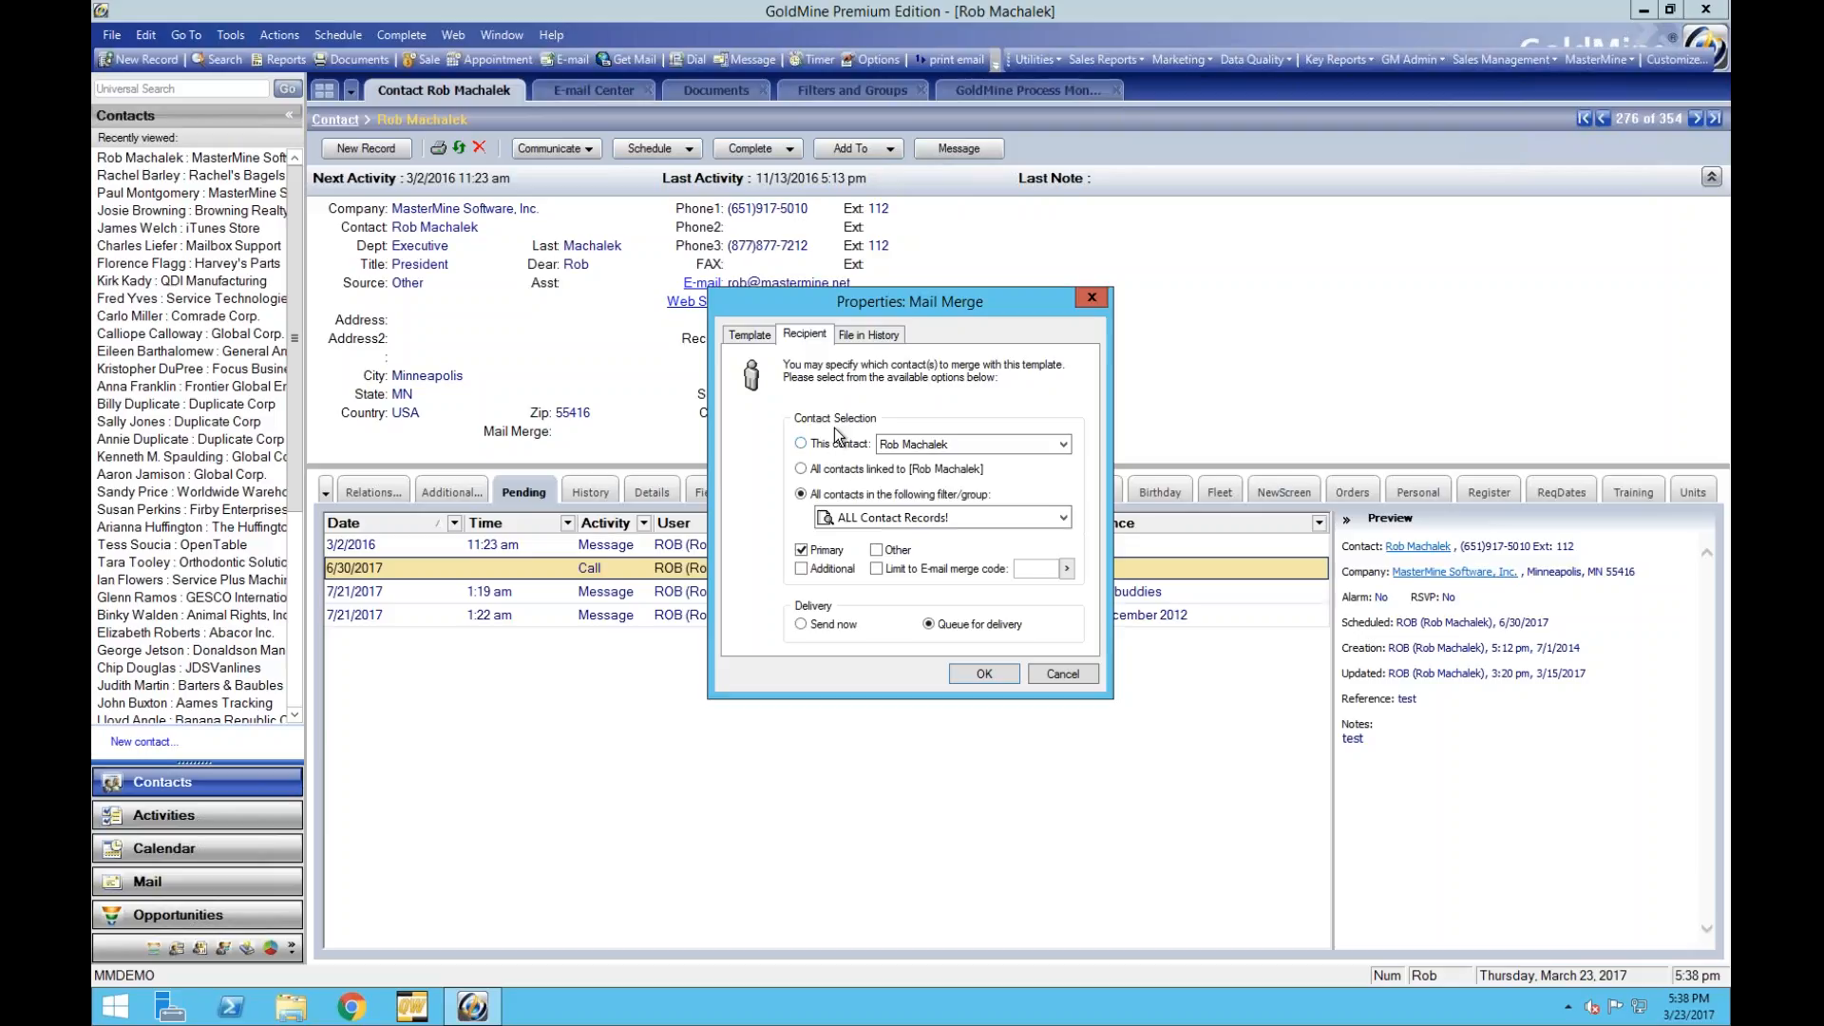
pyautogui.click(1062, 520)
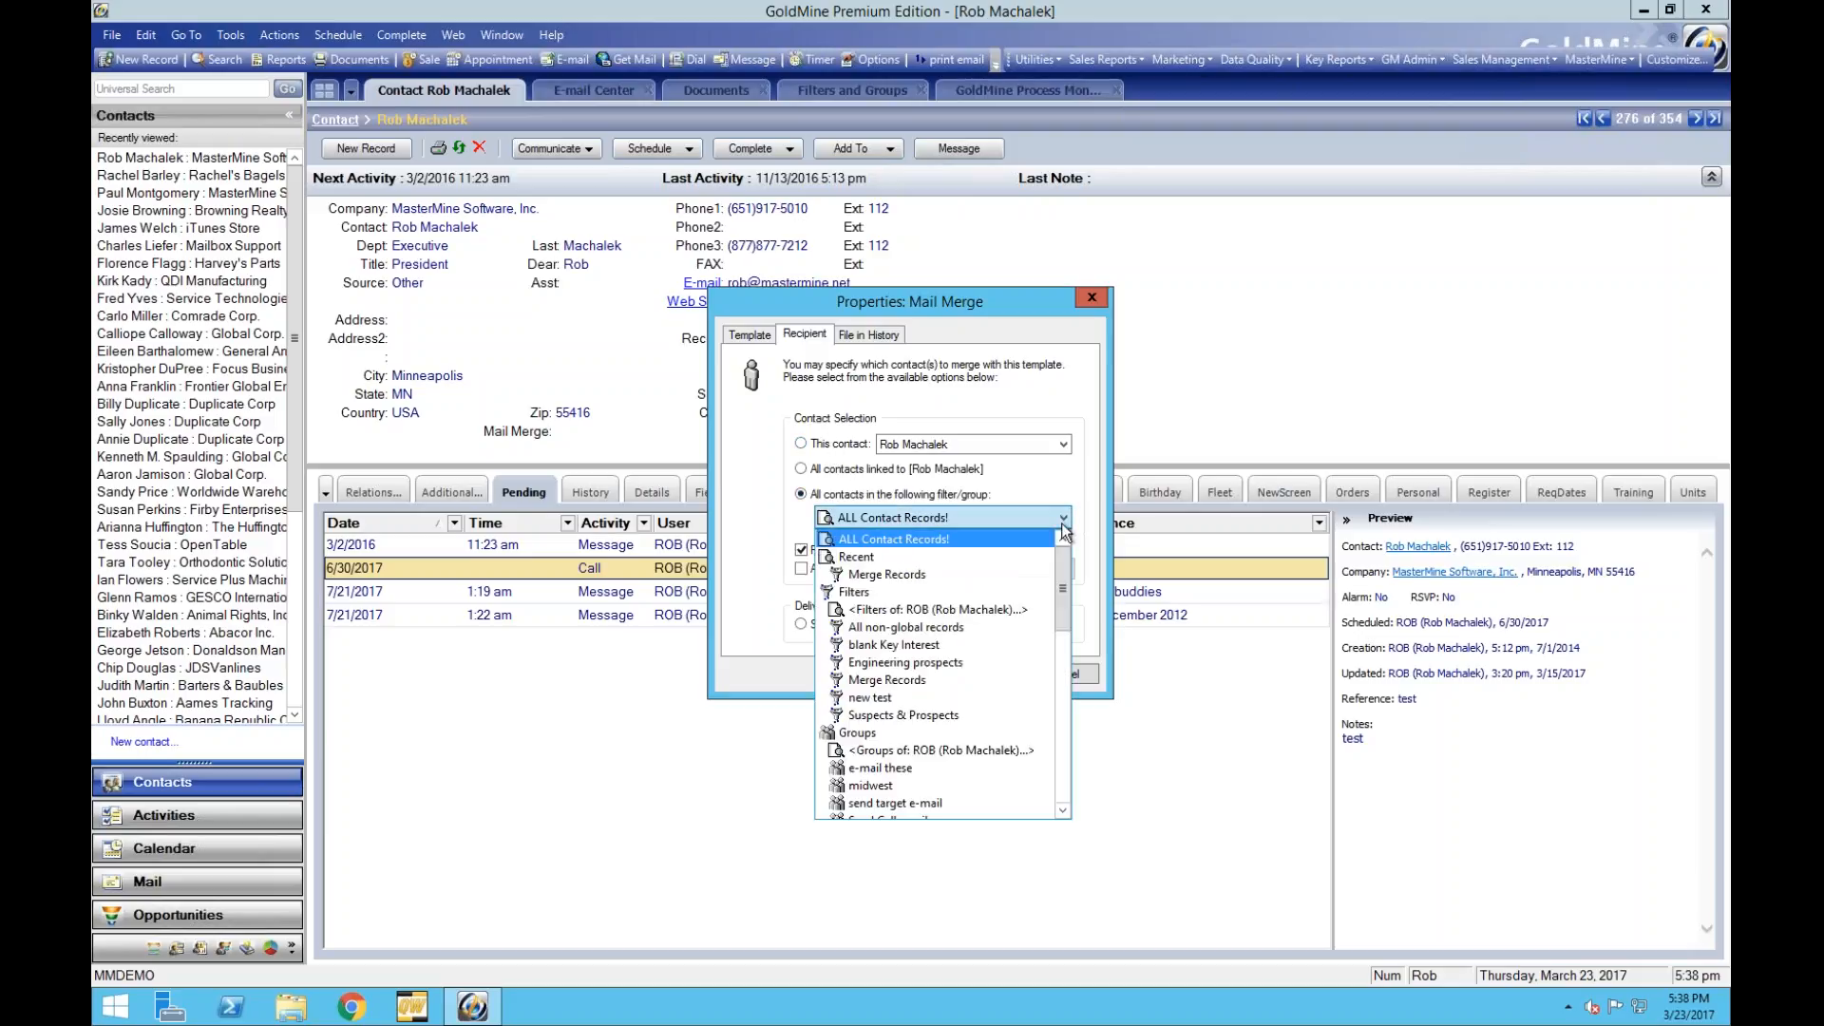
pyautogui.click(920, 714)
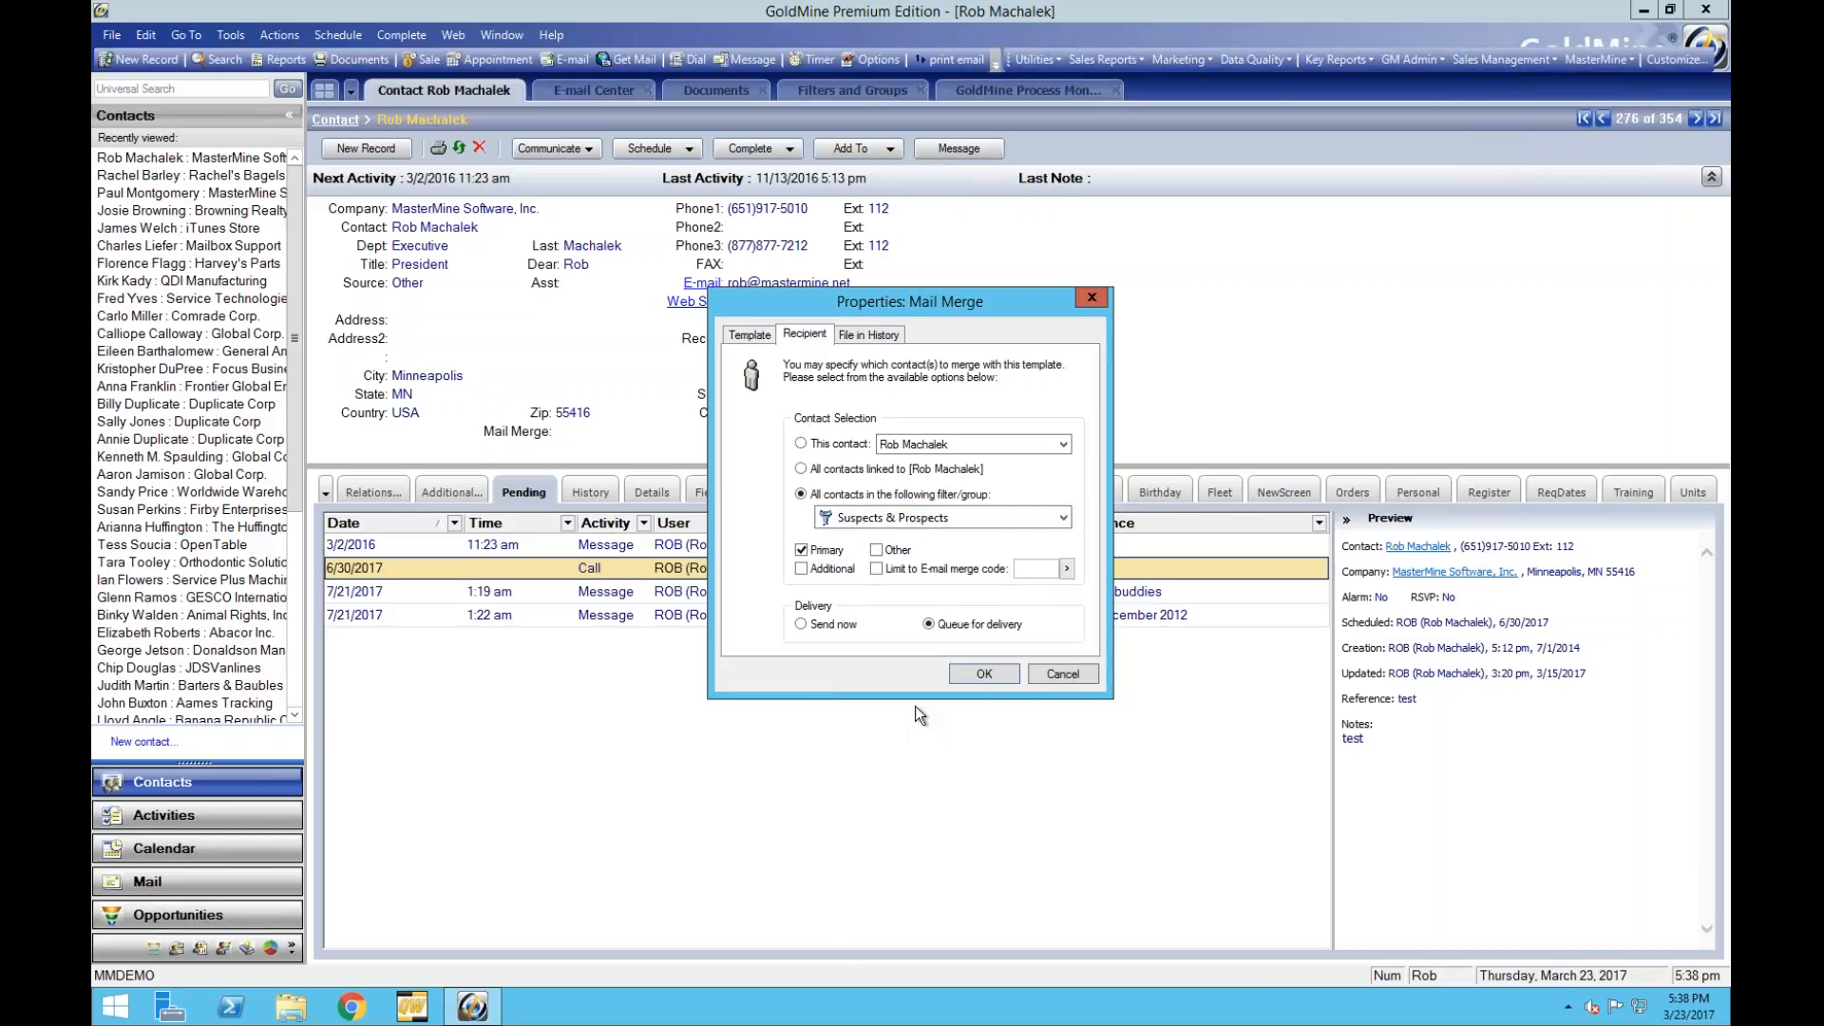
pyautogui.click(802, 570)
pyautogui.click(981, 672)
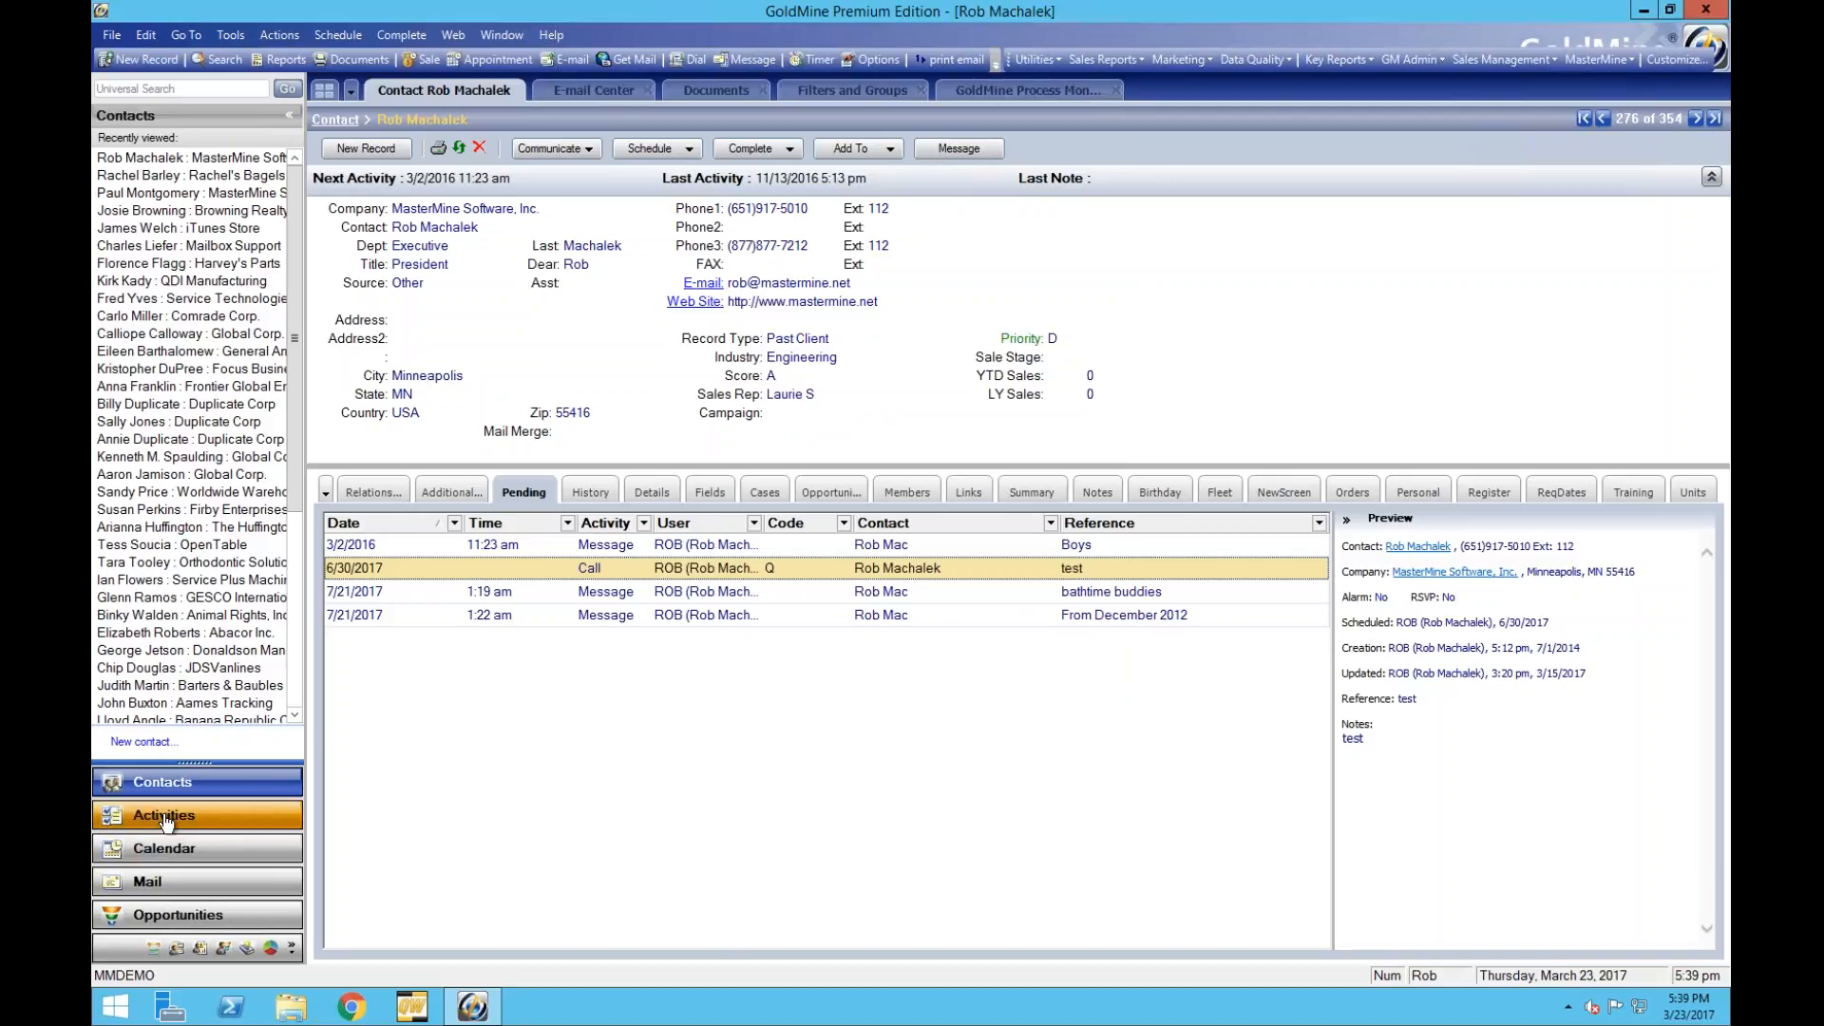
# Examine the first three merged messages in the Outbox, checking the personalized greeting in each.
pyautogui.click(152, 882)
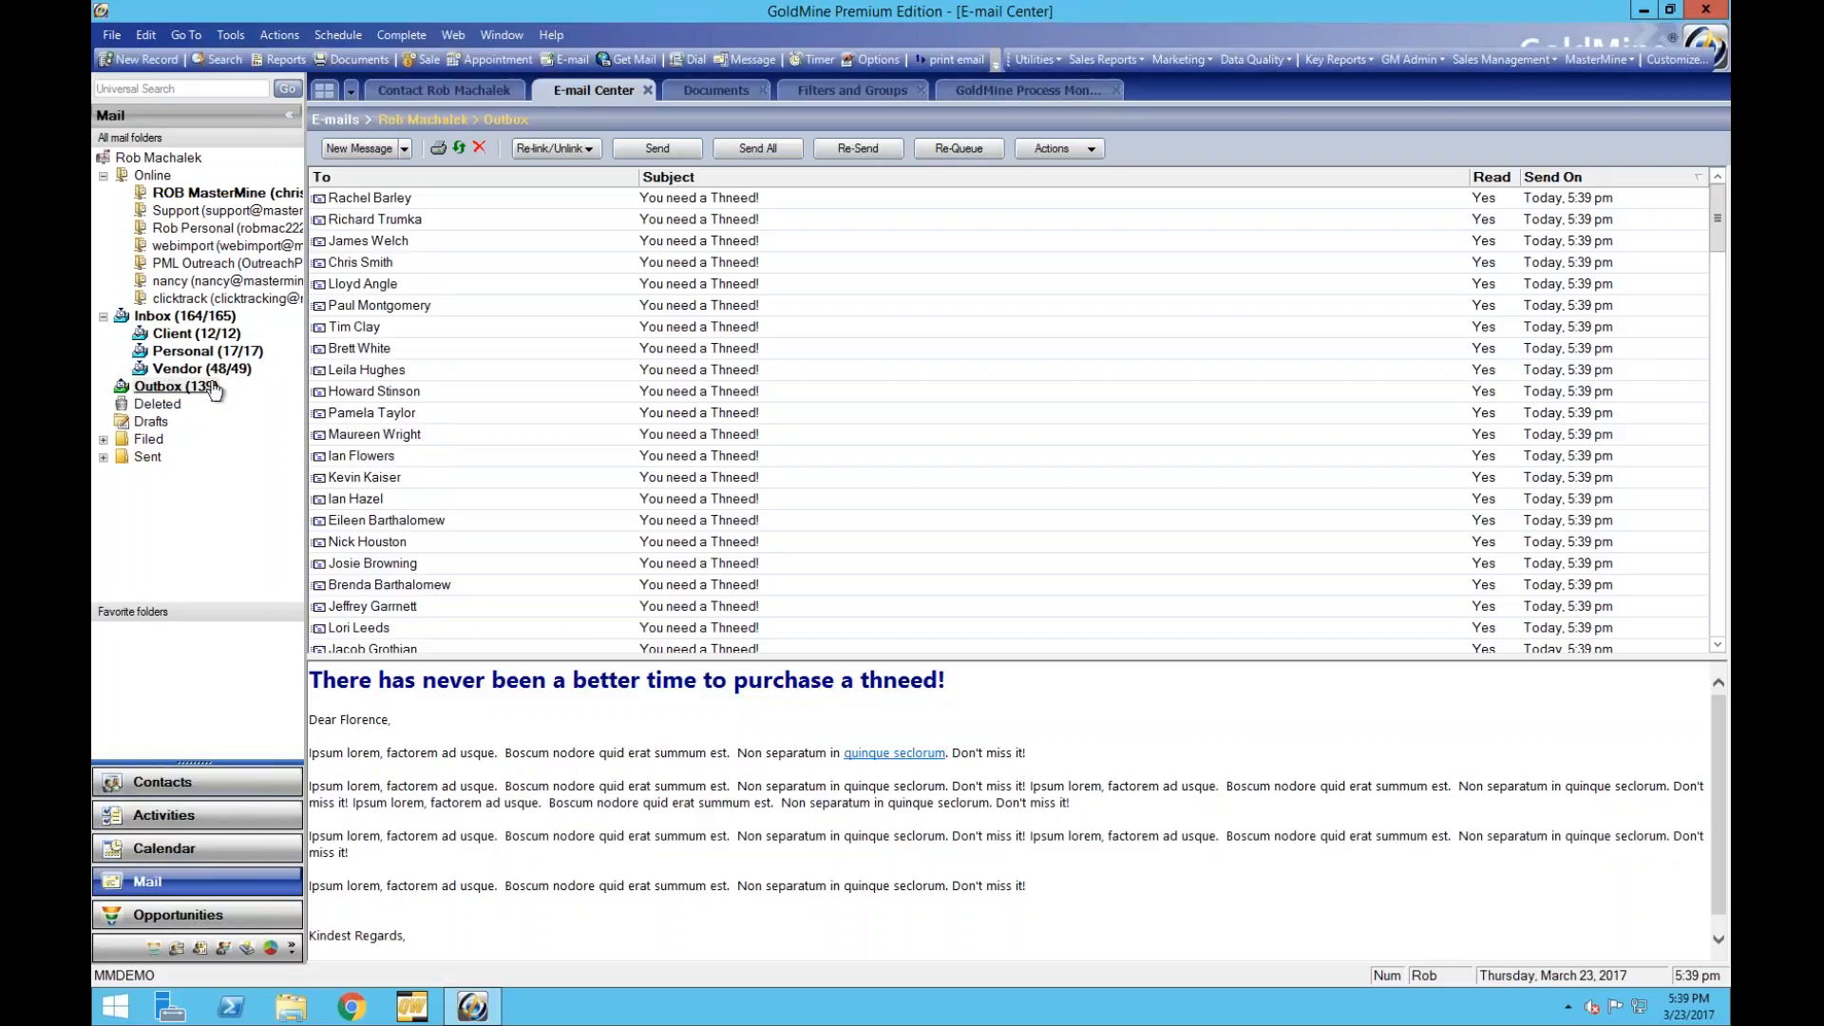
pyautogui.click(395, 205)
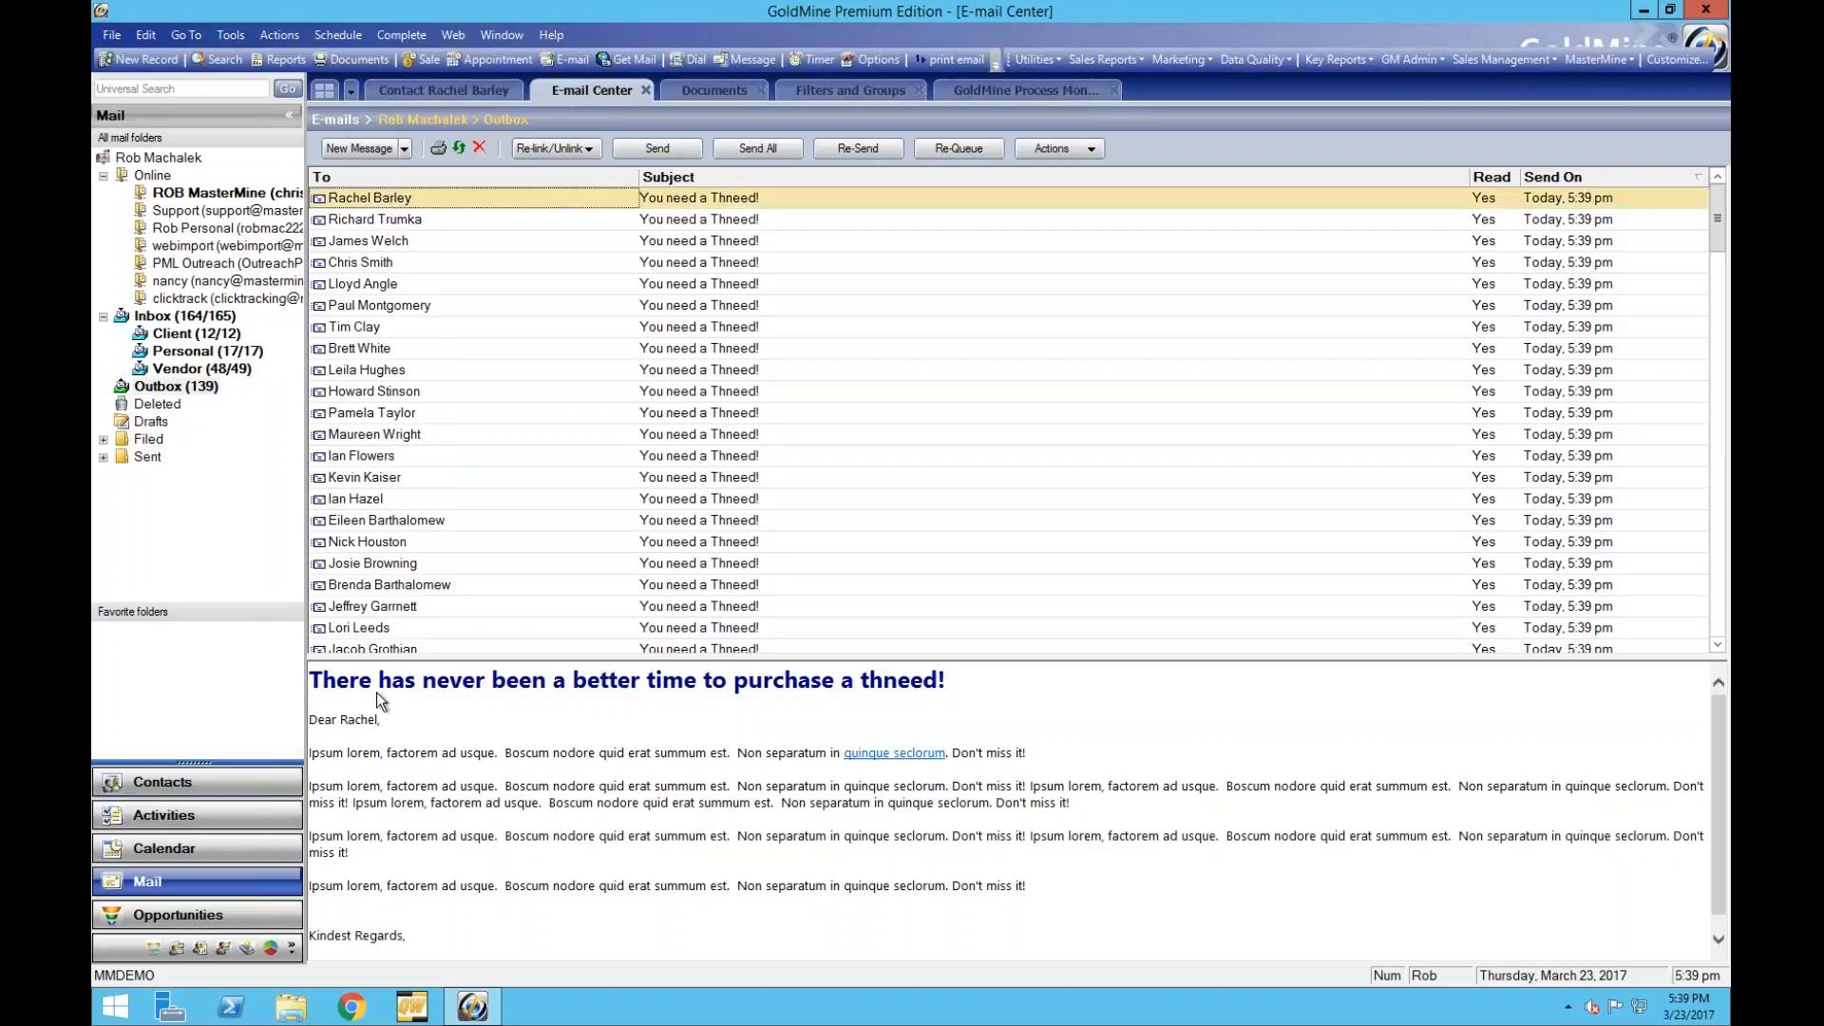
pyautogui.click(380, 220)
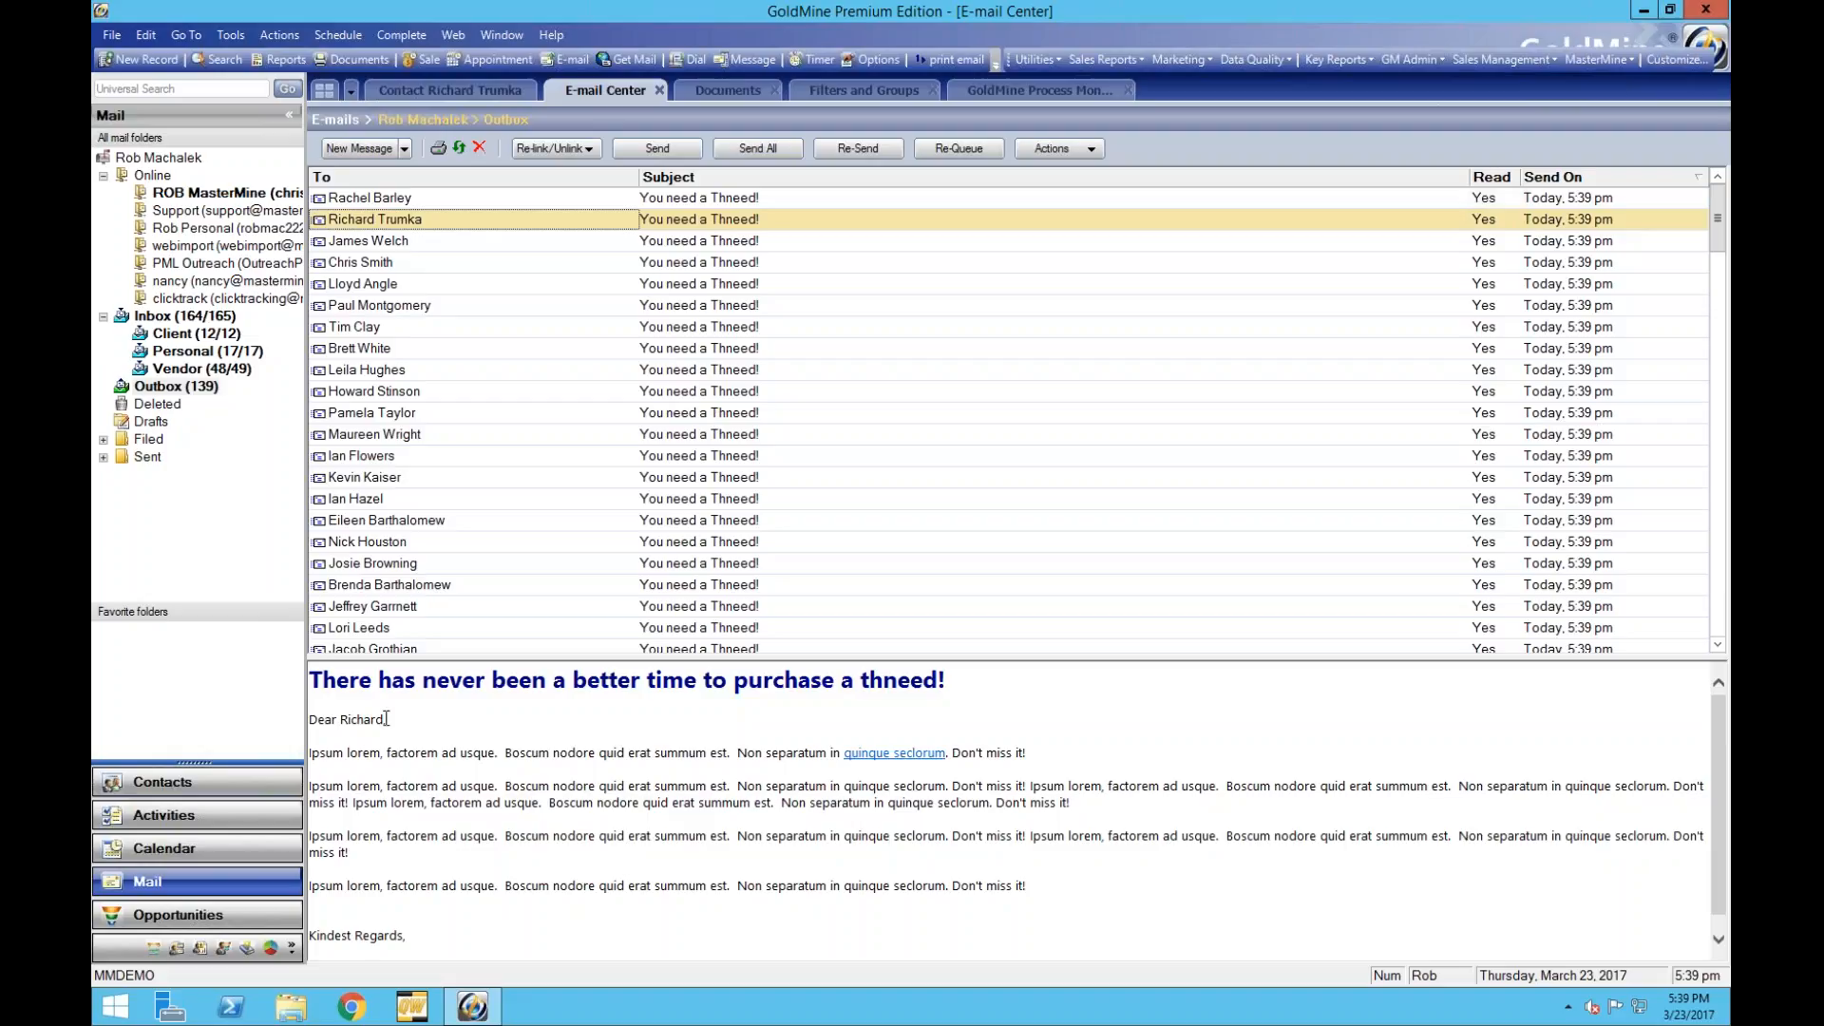
pyautogui.click(376, 244)
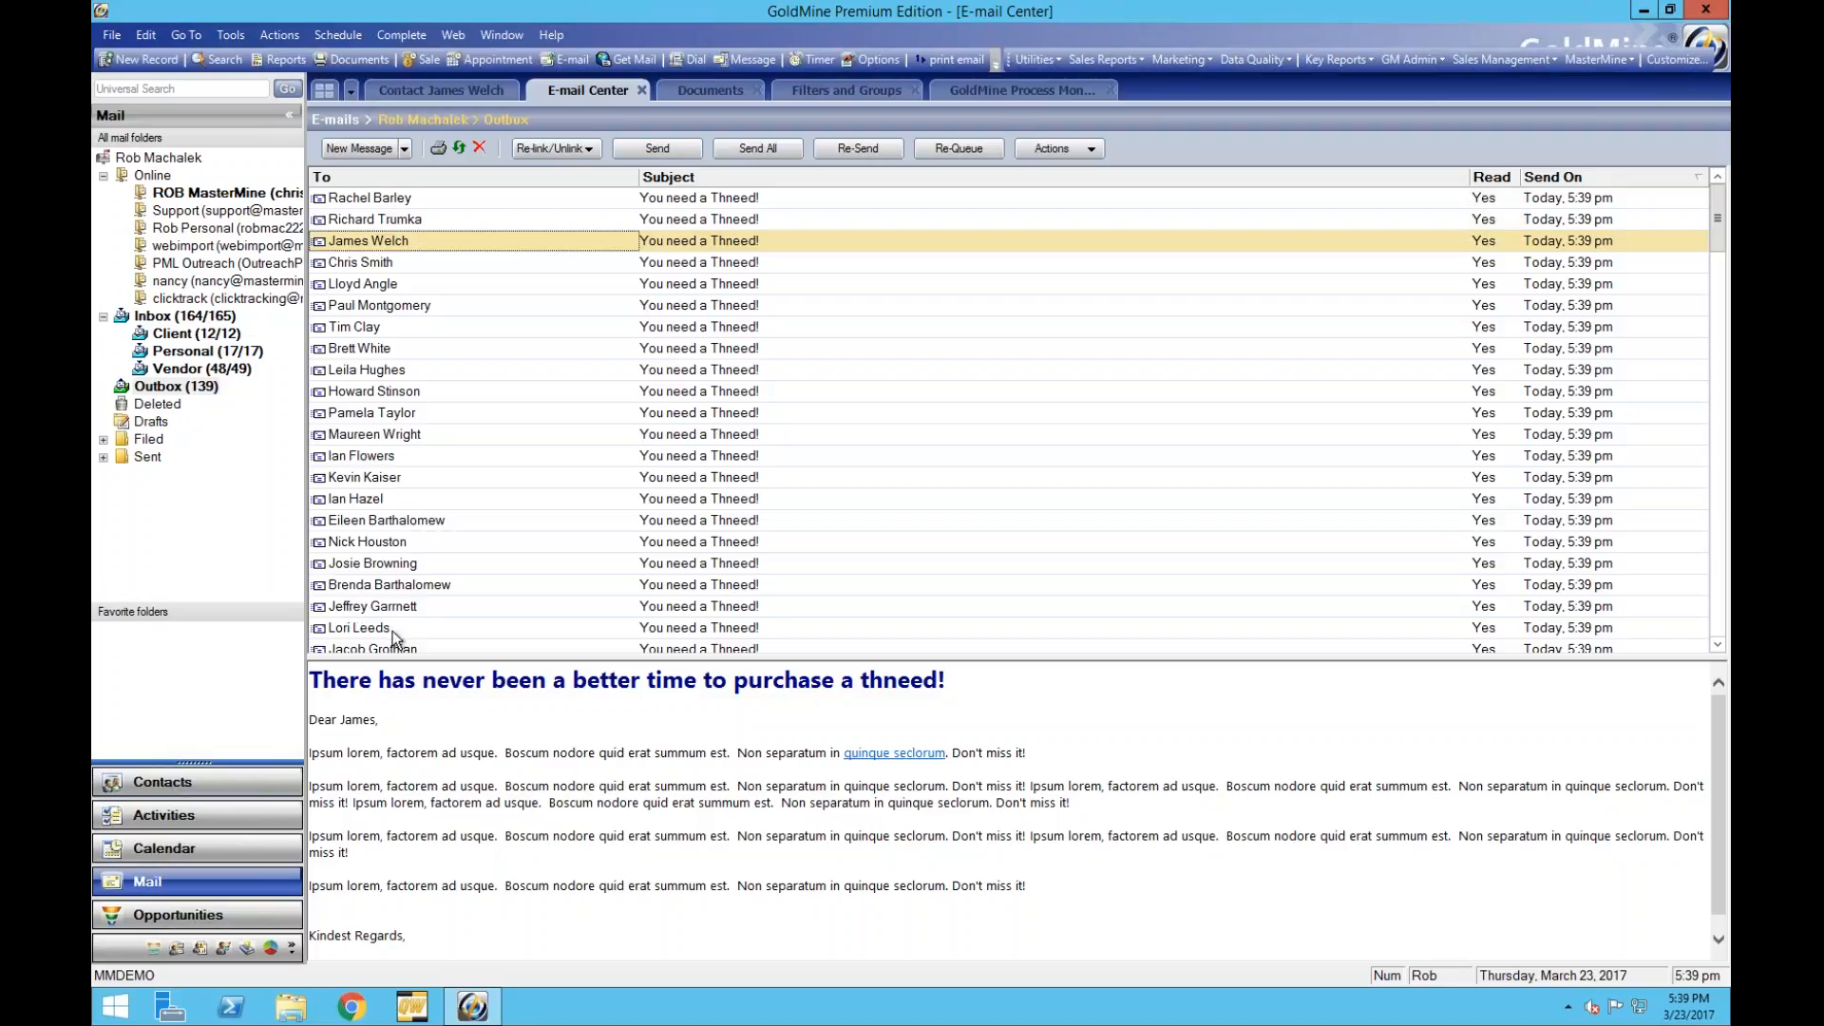
# Select the first nineteen queued Outbox messages as a batch and view the sending options available for them.
pyautogui.click(403, 197)
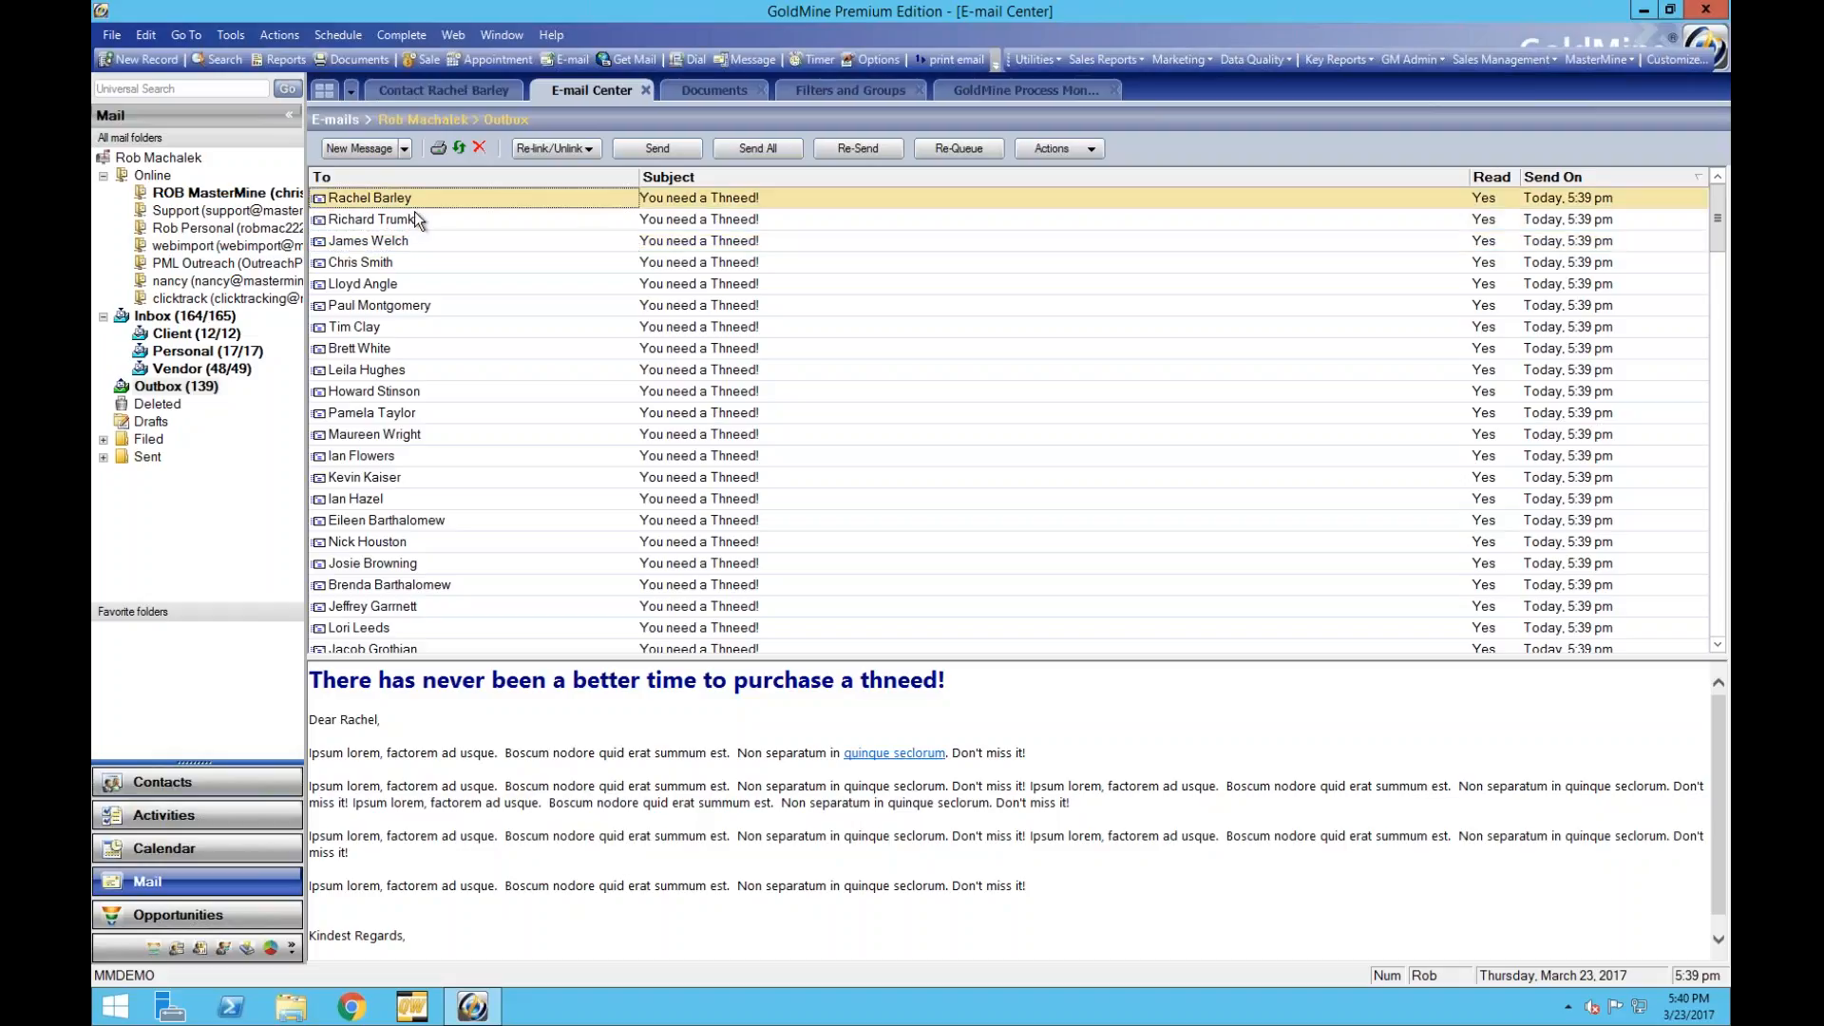
pyautogui.keyDown('shift'); pyautogui.click(387, 586); pyautogui.keyUp('shift')
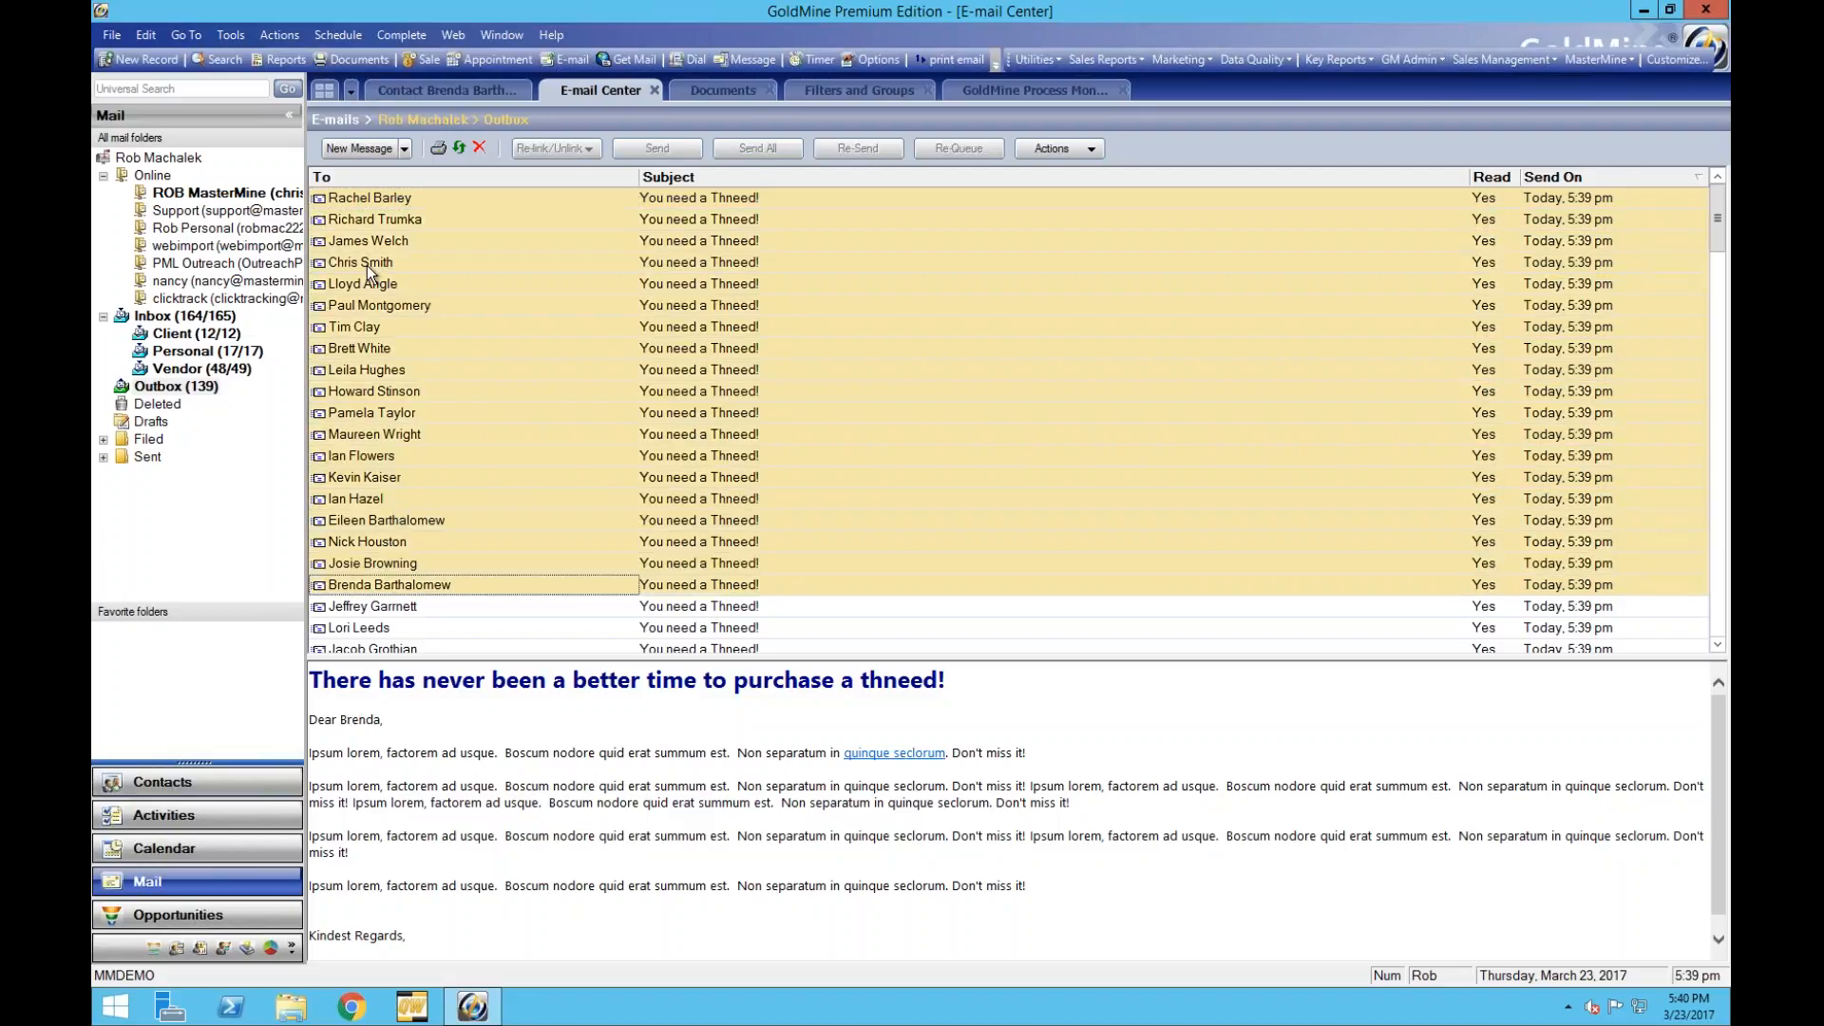
pyautogui.click(393, 584)
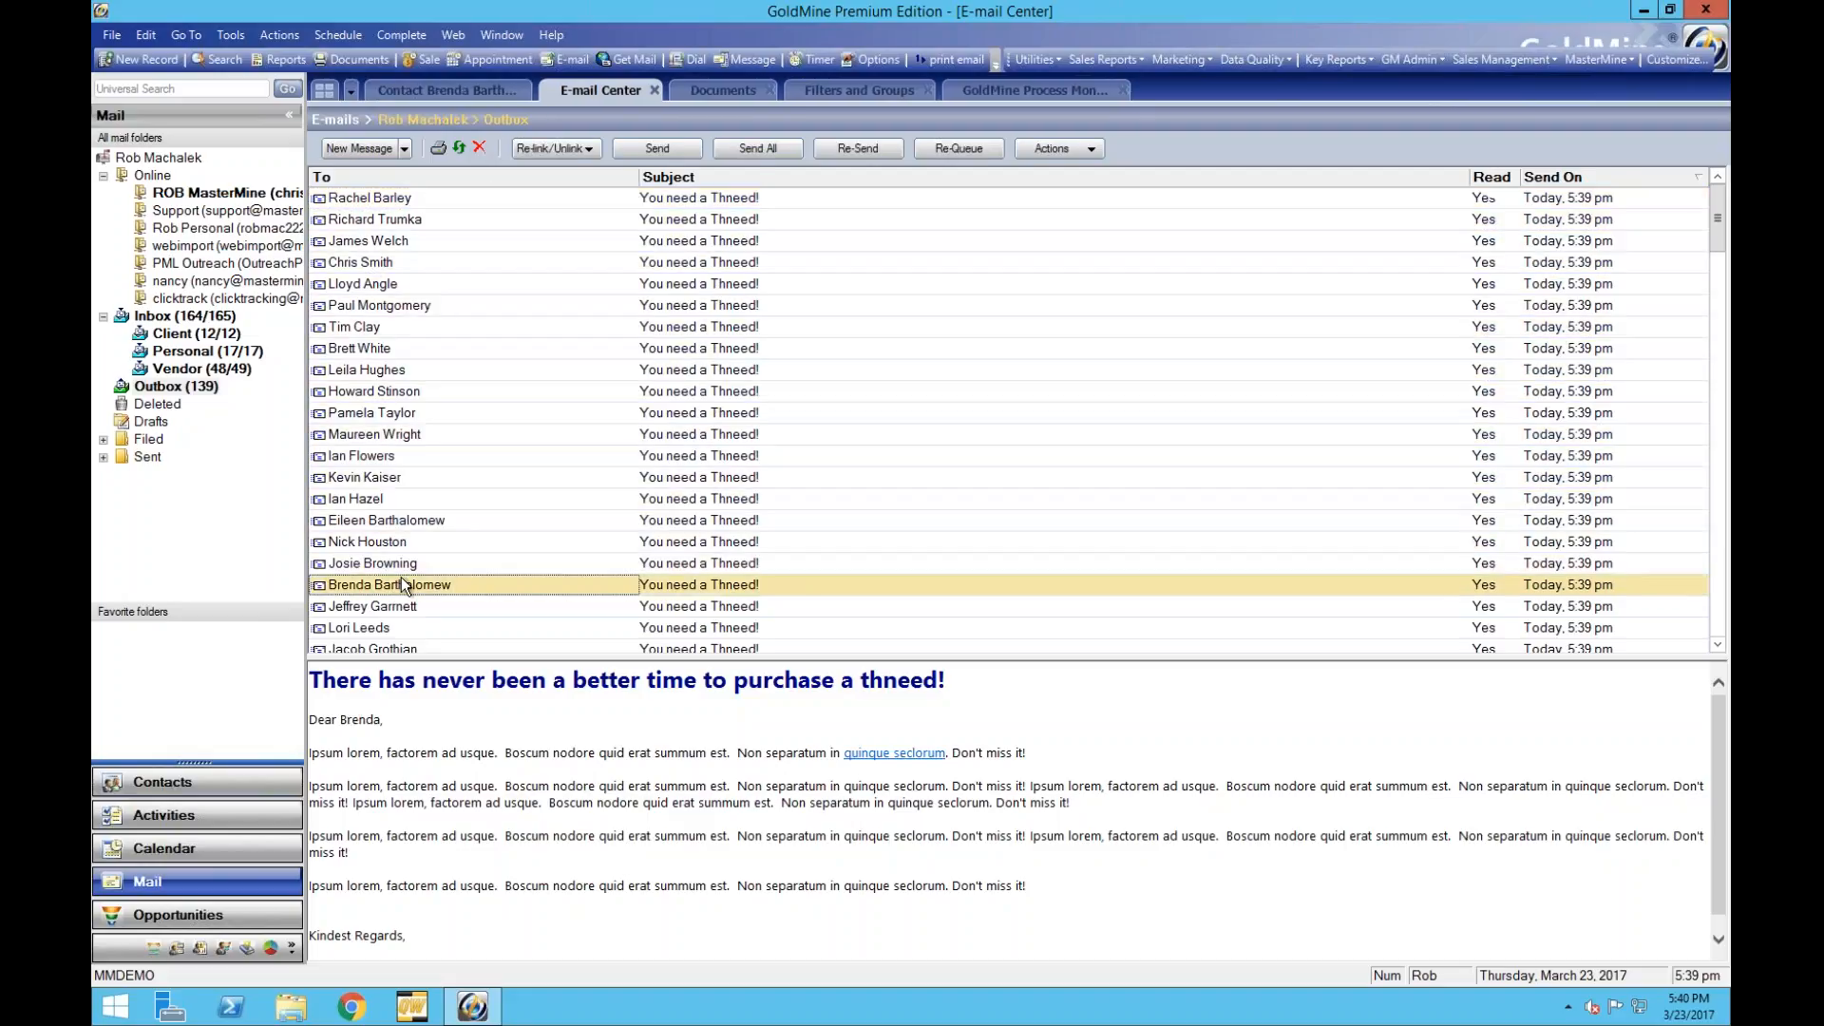
pyautogui.keyDown('shift'); pyautogui.click(384, 198); pyautogui.keyUp('shift')
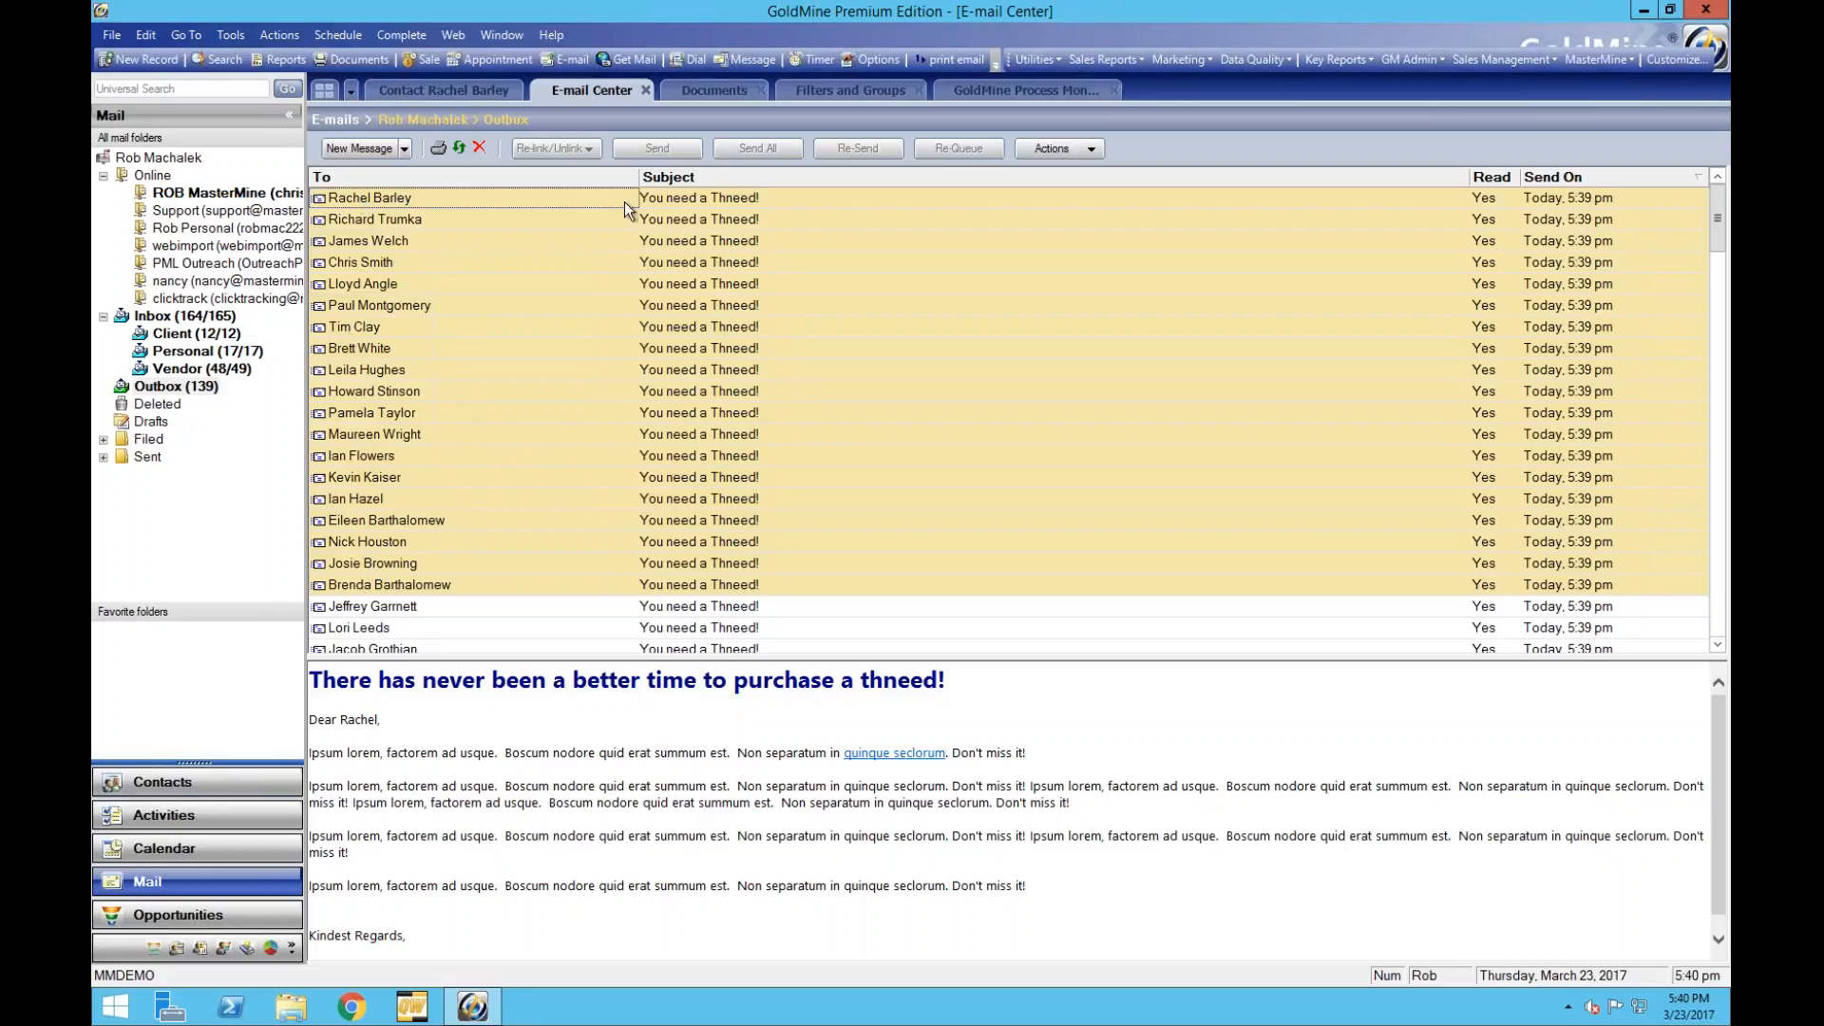
pyautogui.rightClick(380, 287)
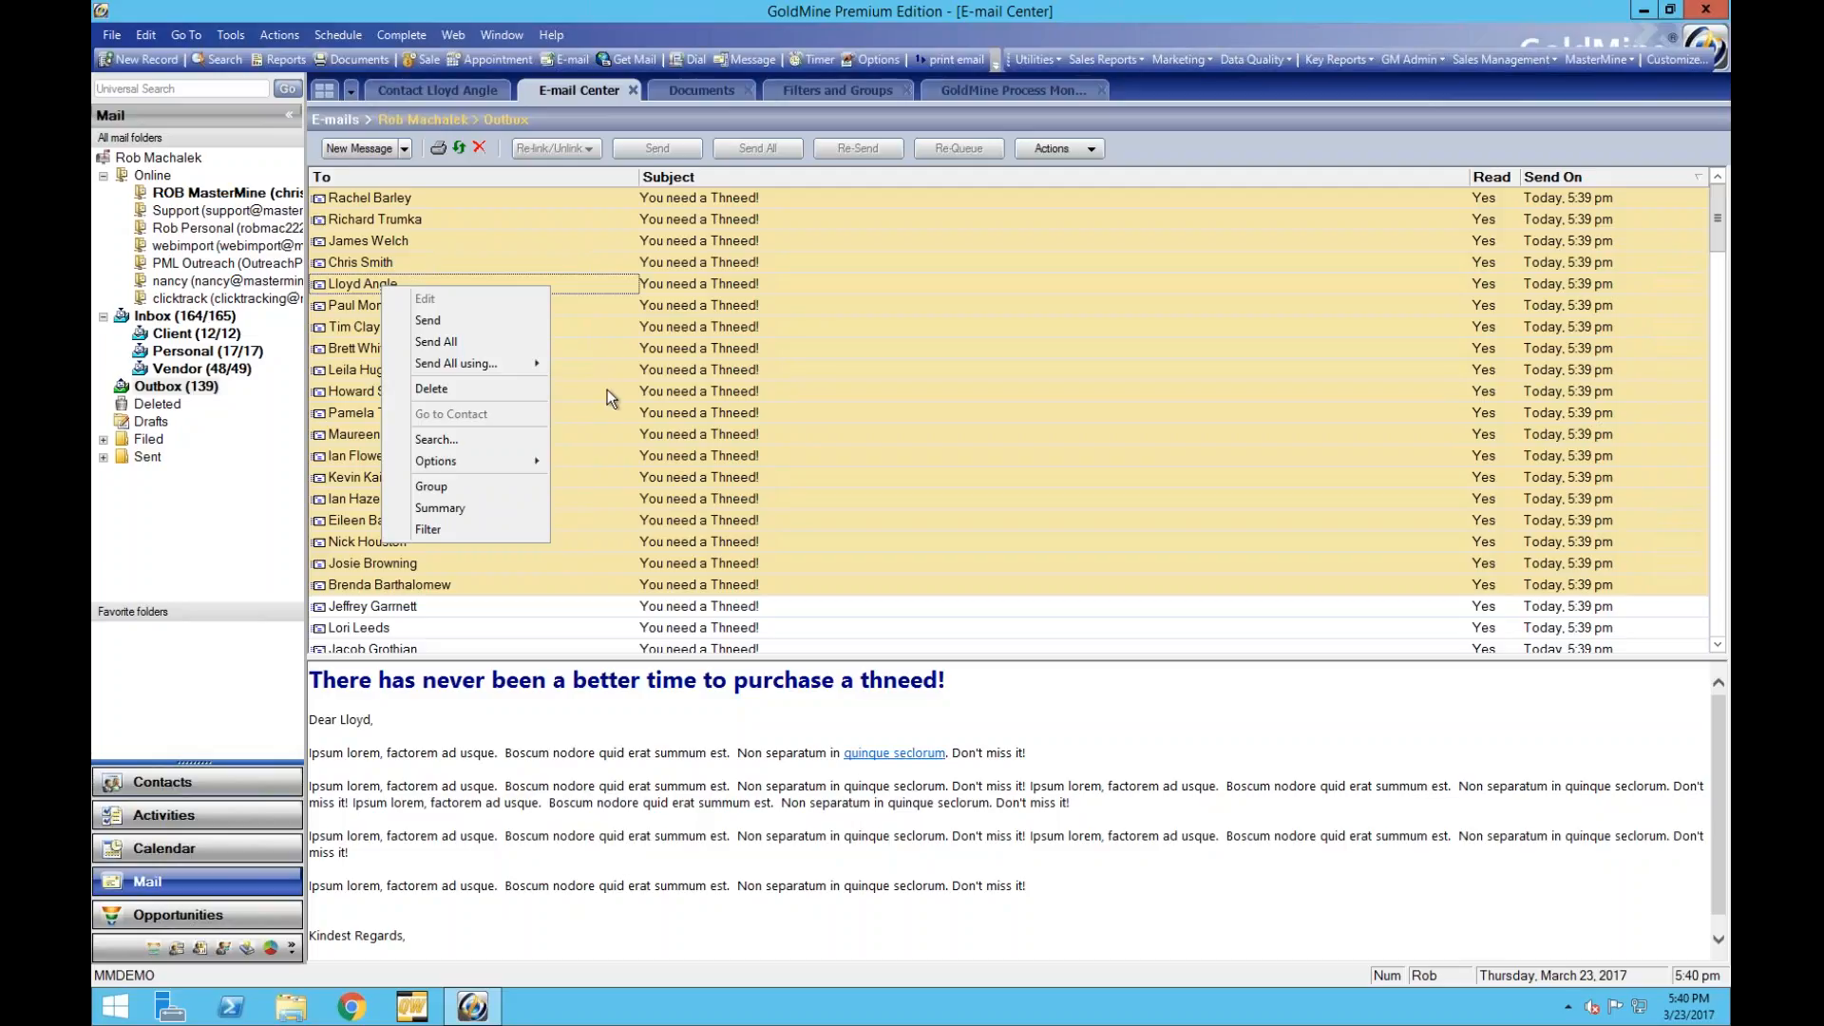
pyautogui.click(586, 608)
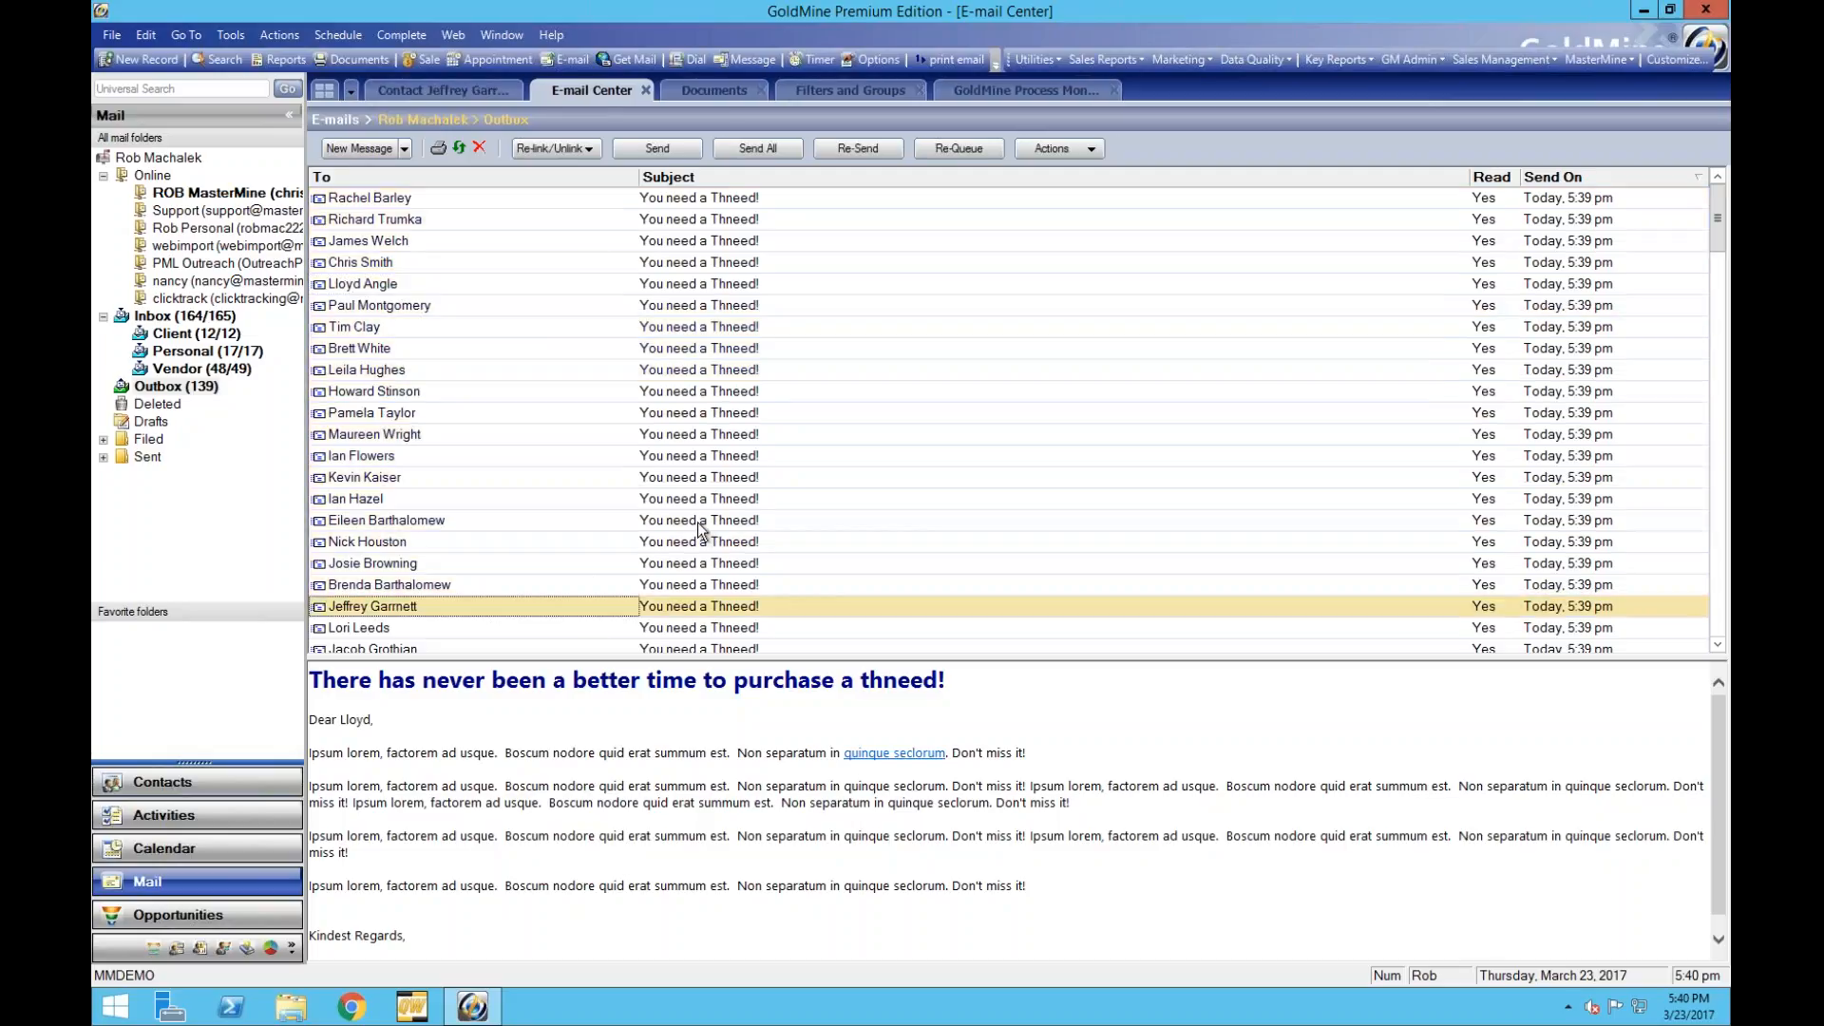